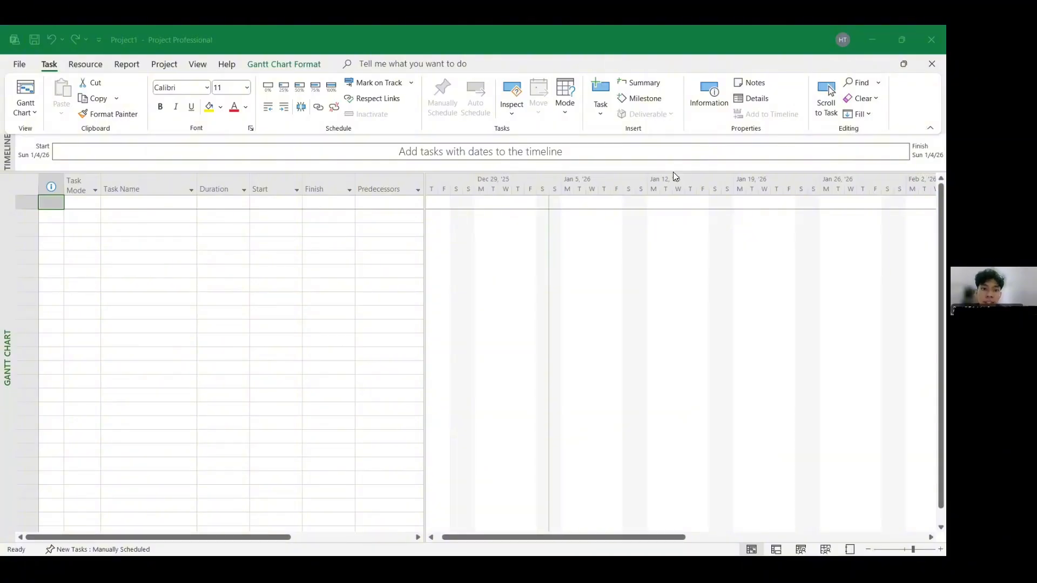
{"action": "left_click", "coordinate": [516, 338]}
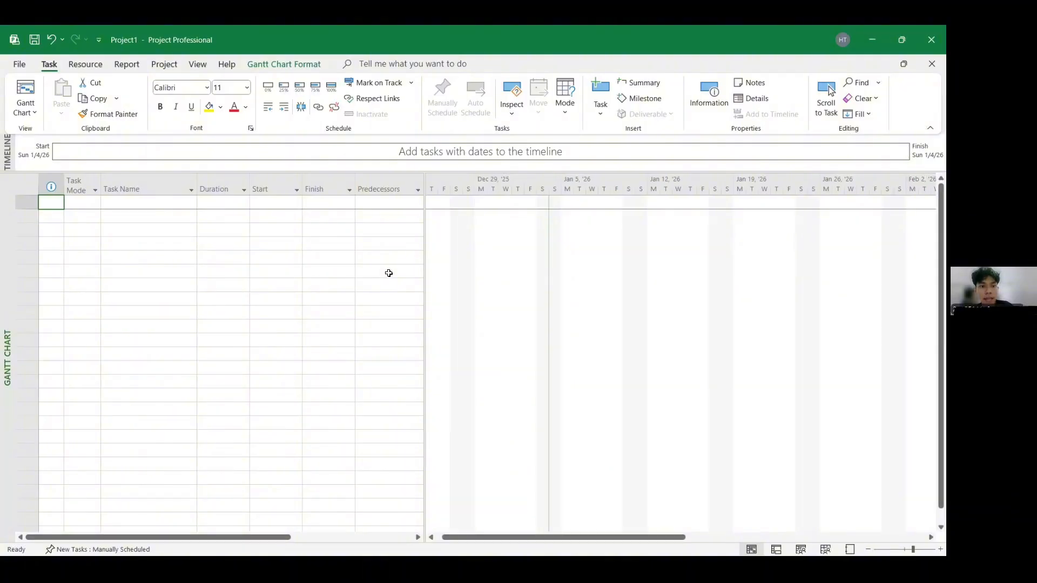
{"action": "left_click", "coordinate": [378, 256]}
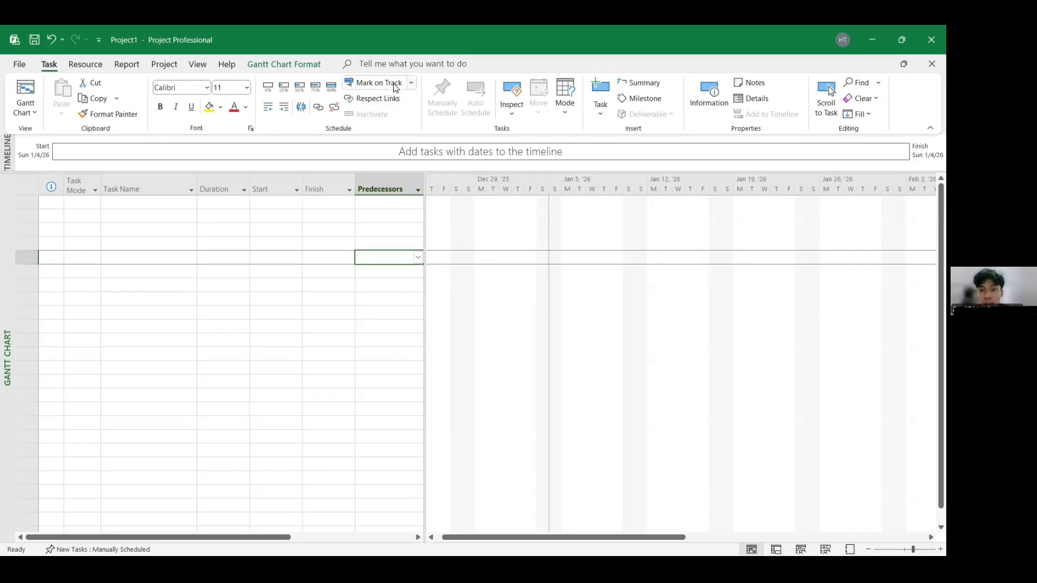
- In the project's schedule options, set weeks to start on Monday and new tasks to be Auto Scheduled
{"action": "left_click", "coordinate": [167, 67]}
{"action": "left_click", "coordinate": [303, 111]}
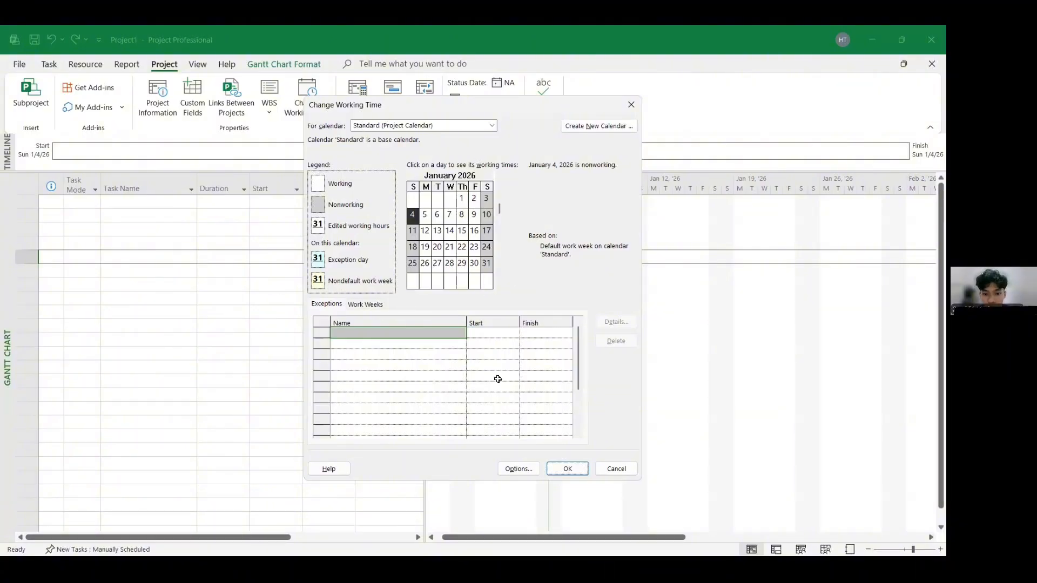
{"action": "left_click", "coordinate": [526, 468]}
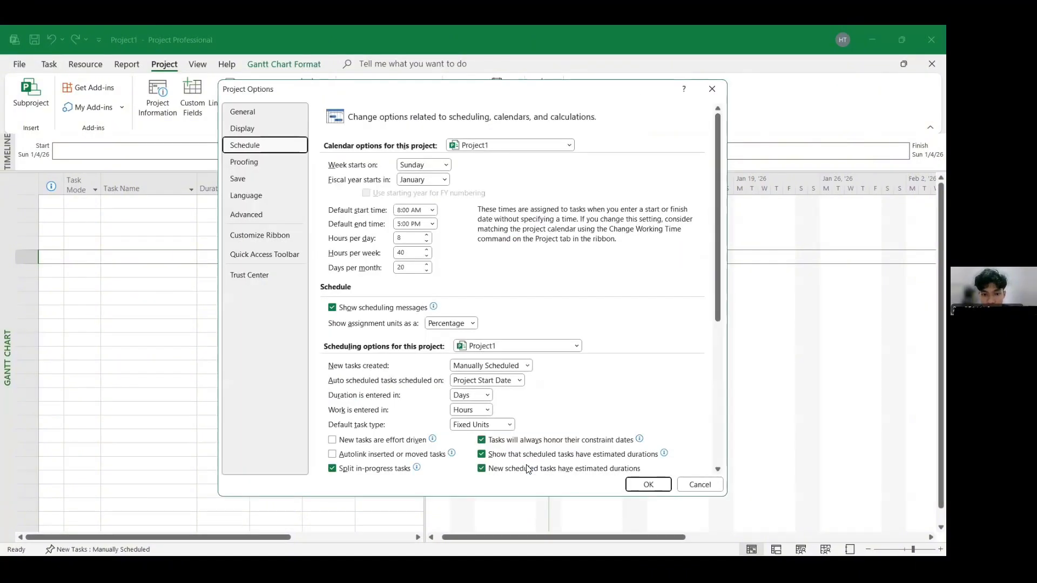
{"action": "left_click", "coordinate": [446, 165]}
{"action": "left_click", "coordinate": [435, 191]}
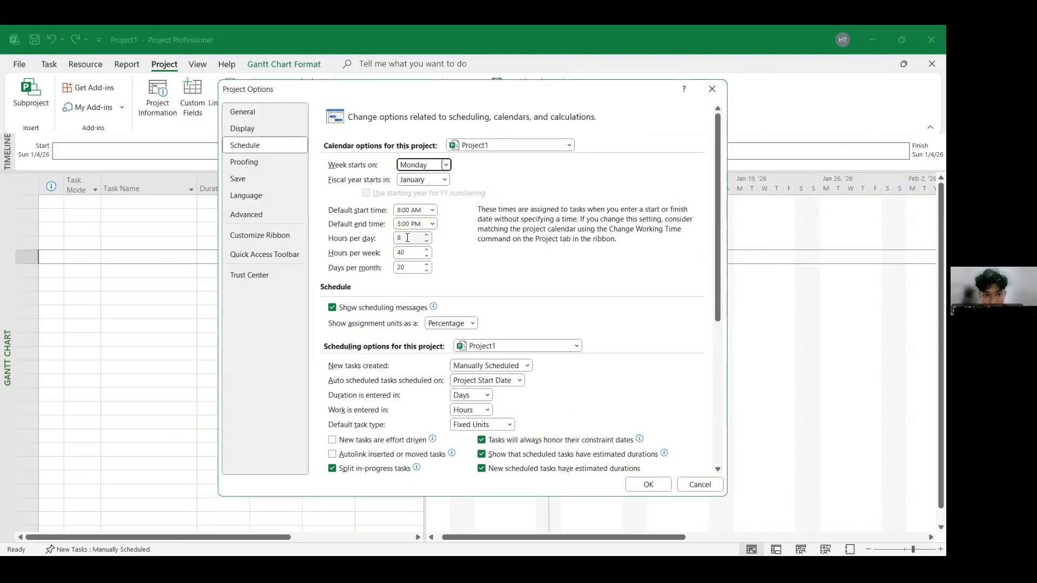
{"action": "left_click", "coordinate": [528, 369]}
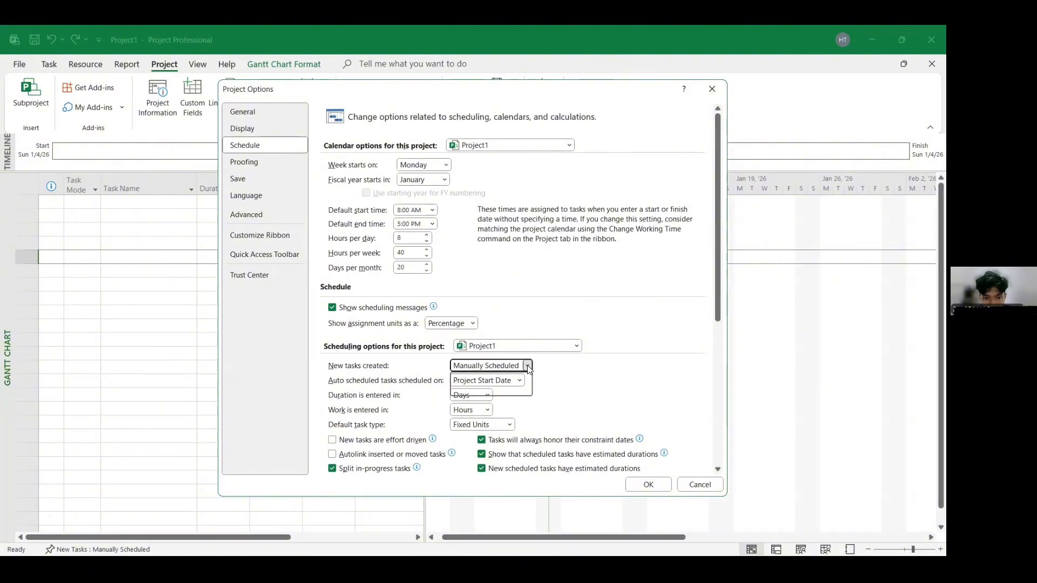
{"action": "left_click", "coordinate": [506, 386]}
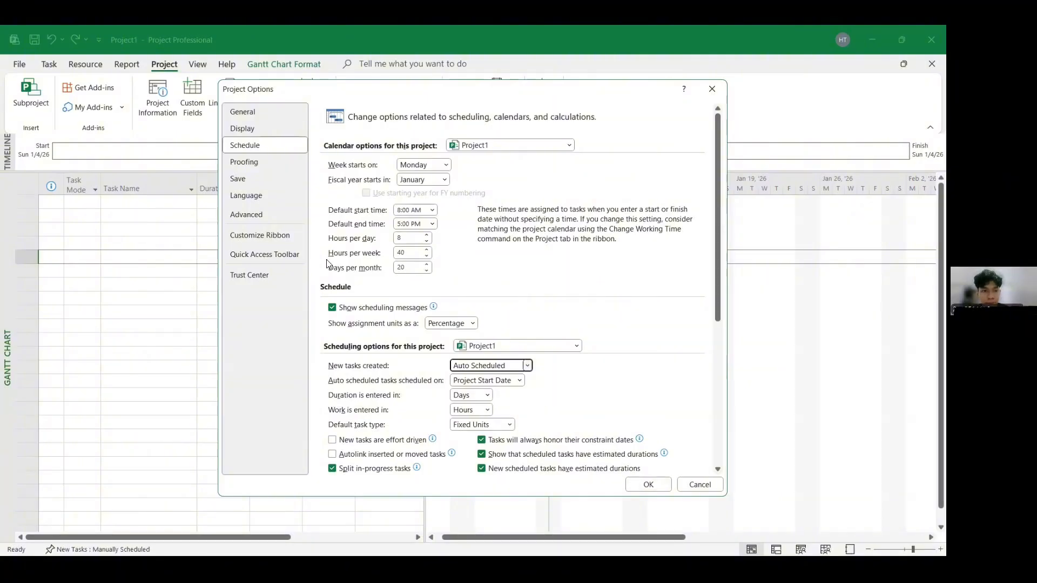
- Set the project currency to IDR in the display options and apply the options
{"action": "left_click", "coordinate": [267, 129]}
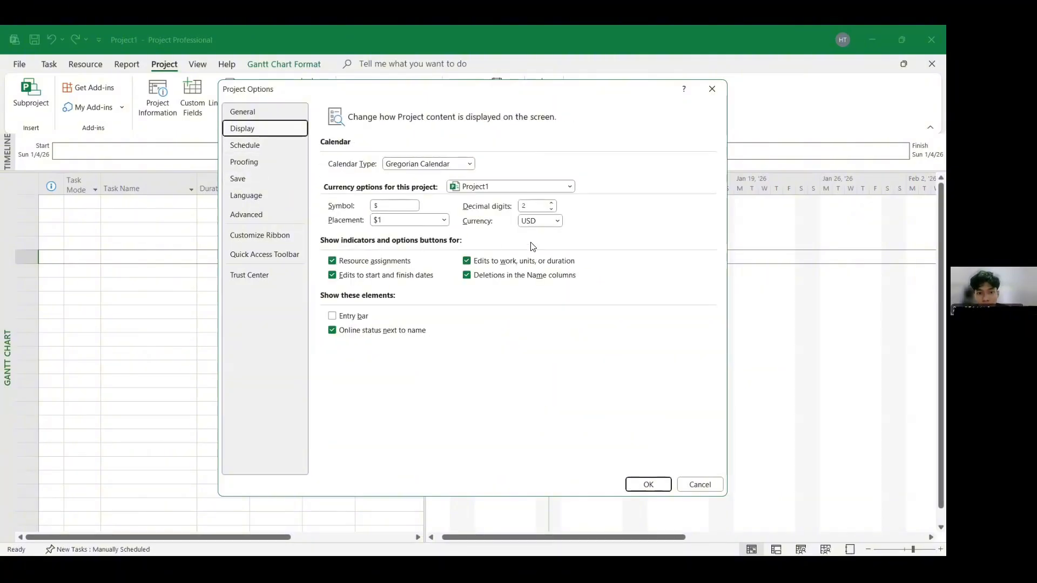
{"action": "left_click", "coordinate": [535, 223]}
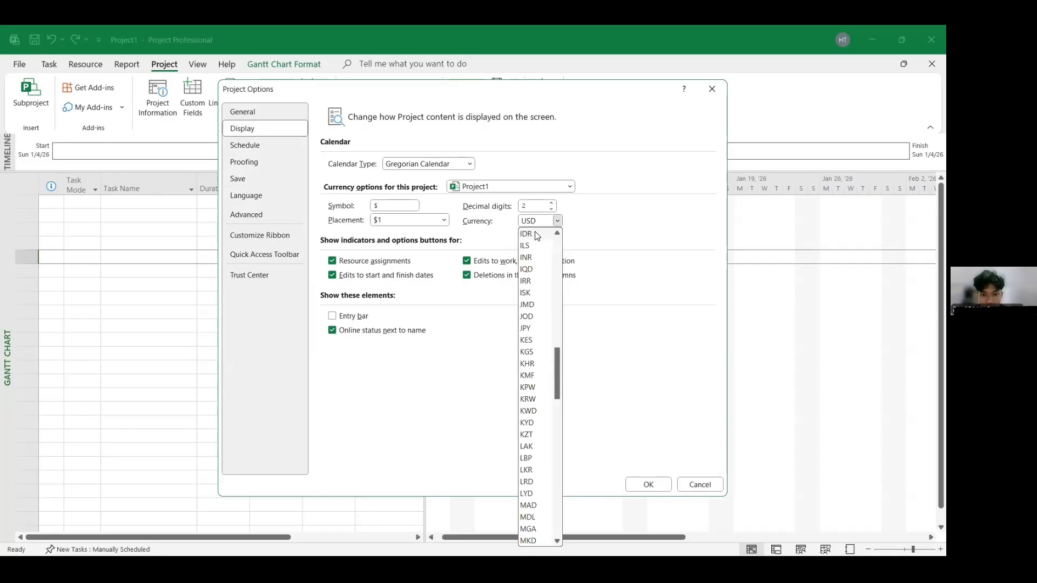
{"action": "left_click", "coordinate": [533, 234]}
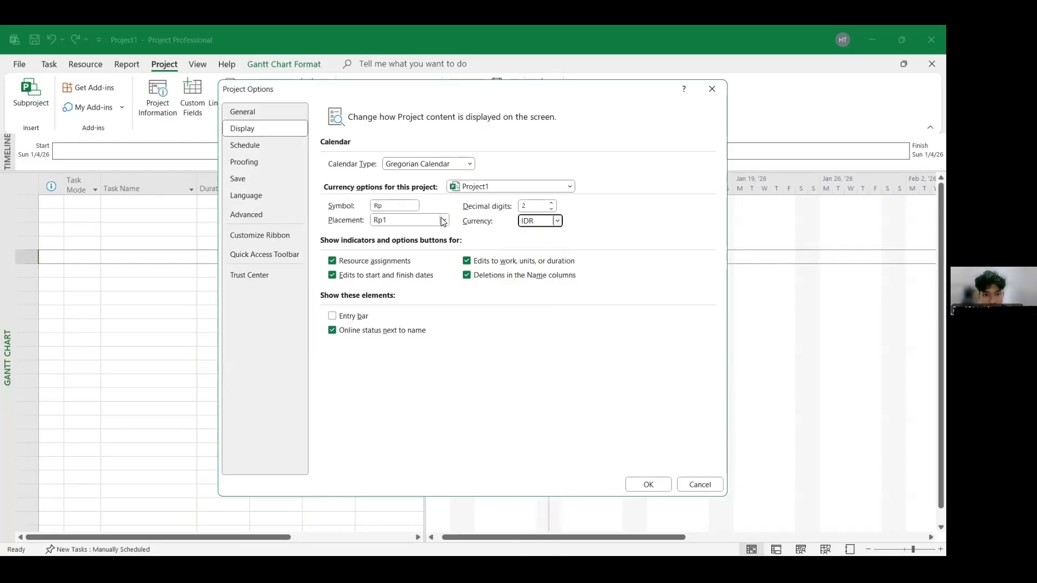
{"action": "left_click", "coordinate": [648, 485]}
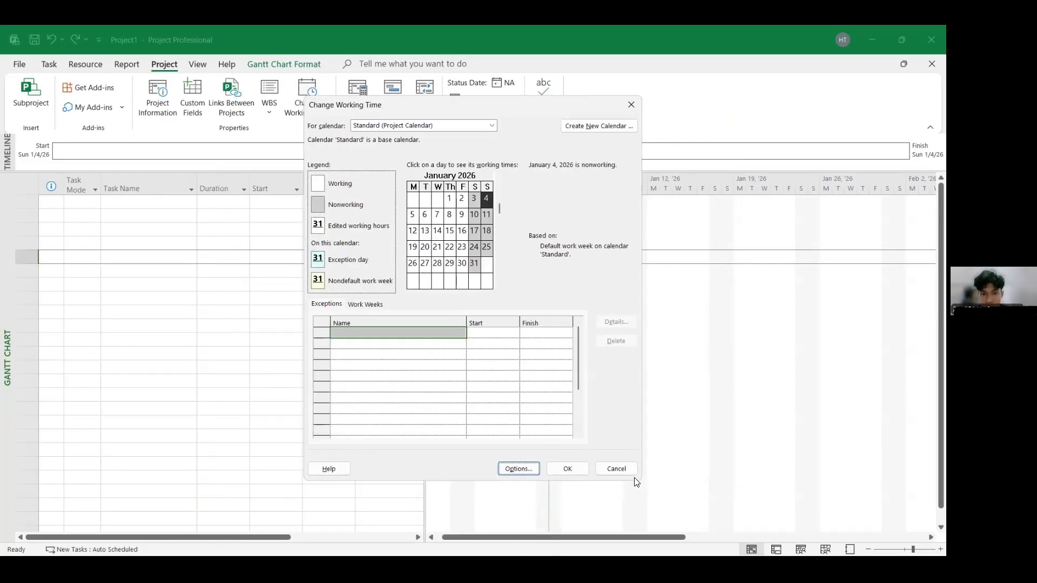
- Create a new base calendar named 'proyek rumah baru'
{"action": "left_click", "coordinate": [622, 126]}
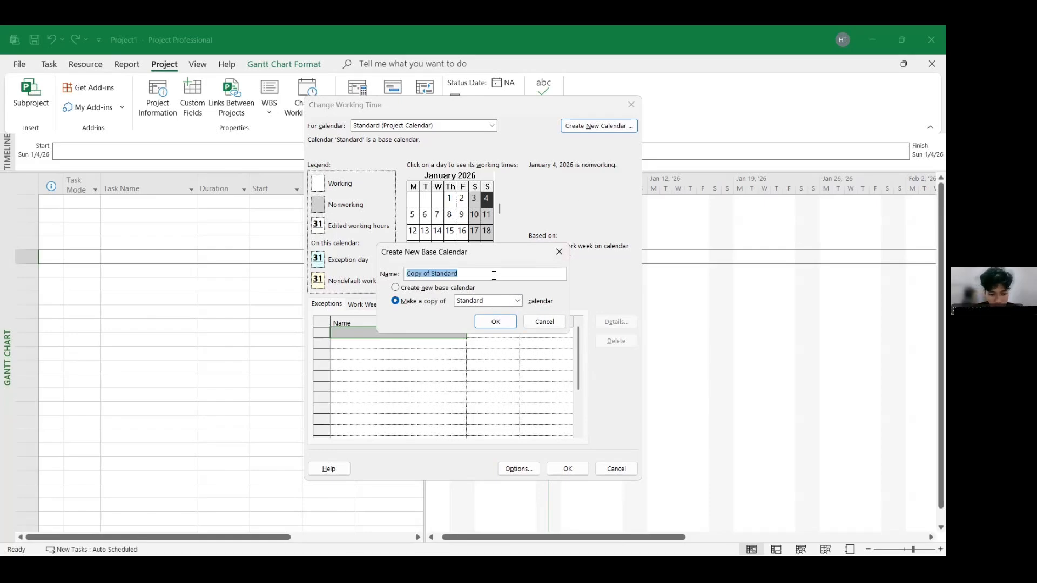
{"action": "type", "text": "proyek "}
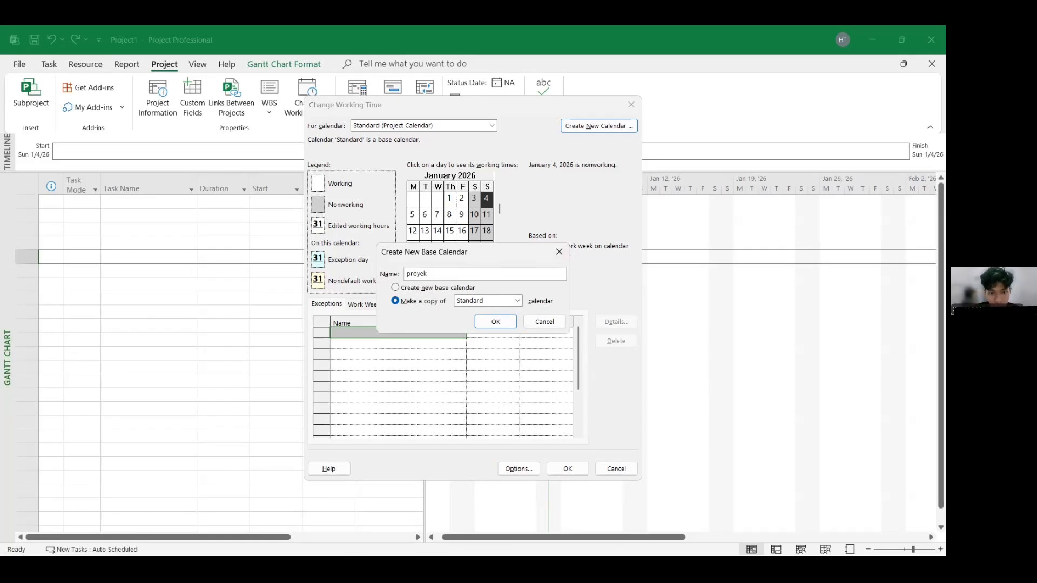
{"action": "type", "text": "rumah baru"}
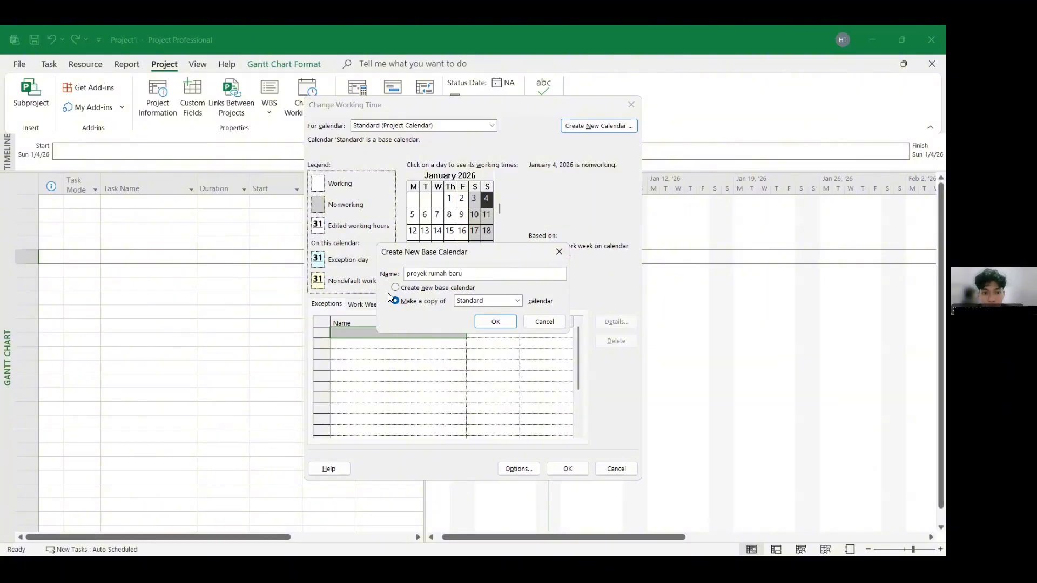
{"action": "left_click", "coordinate": [482, 319]}
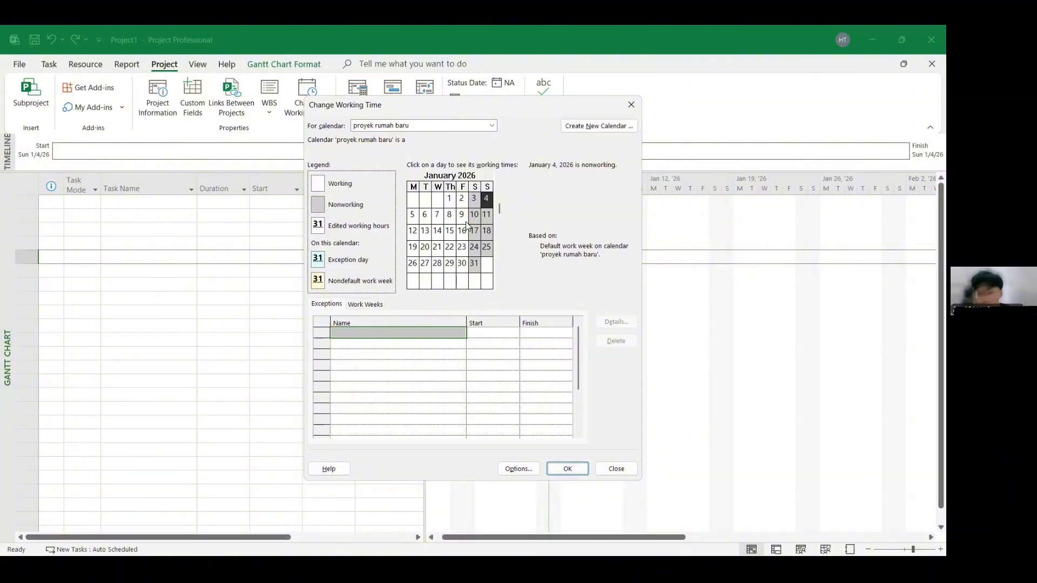
- Add a nonworking exception named 'Imlek' on February 17, 2026 to the new calendar
{"action": "scroll", "coordinate": [468, 227], "scroll_direction": "down", "scroll_amount": 1}
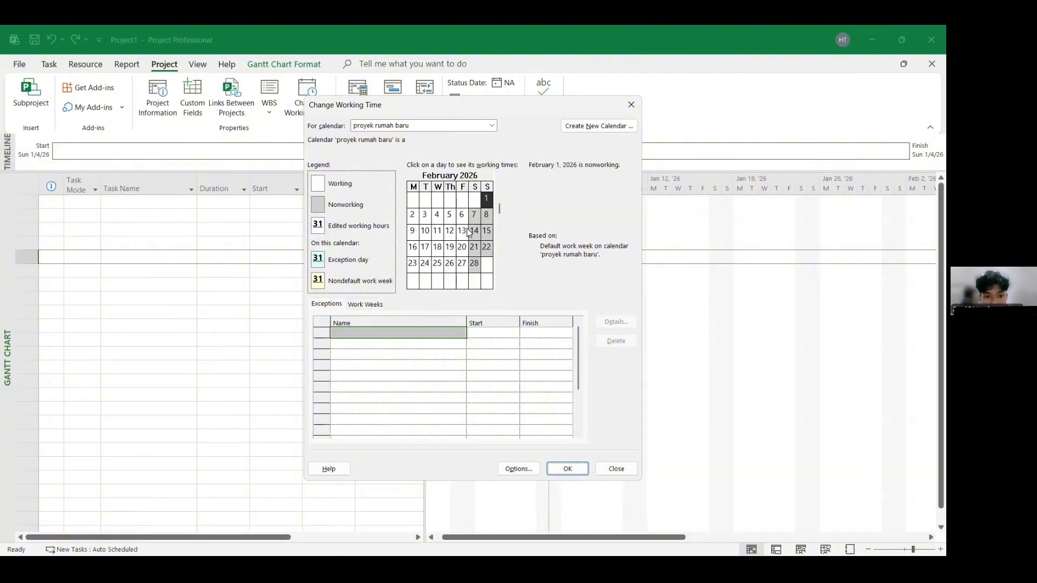
{"action": "left_click", "coordinate": [426, 249]}
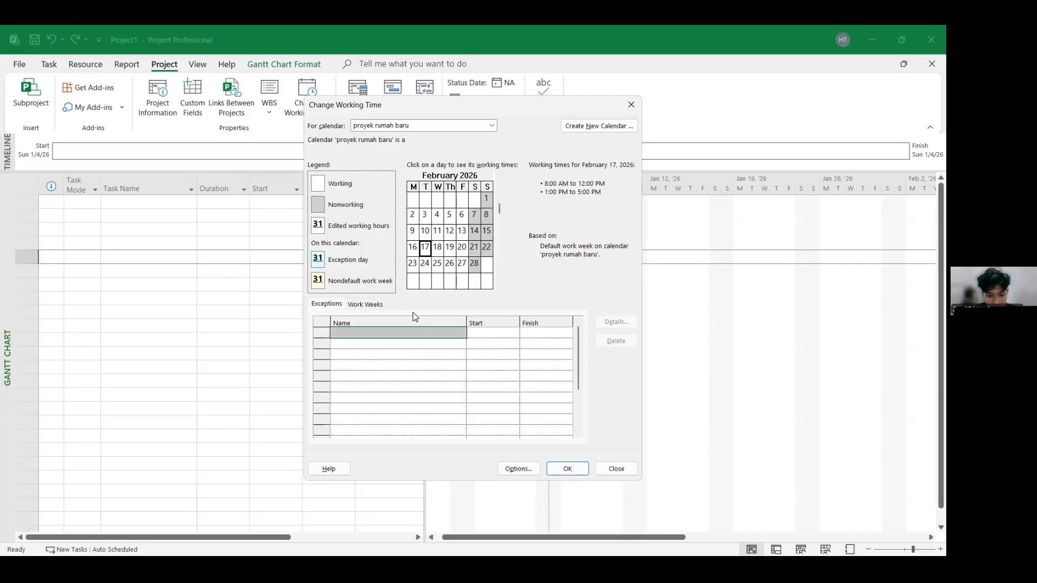
{"action": "left_click", "coordinate": [415, 333]}
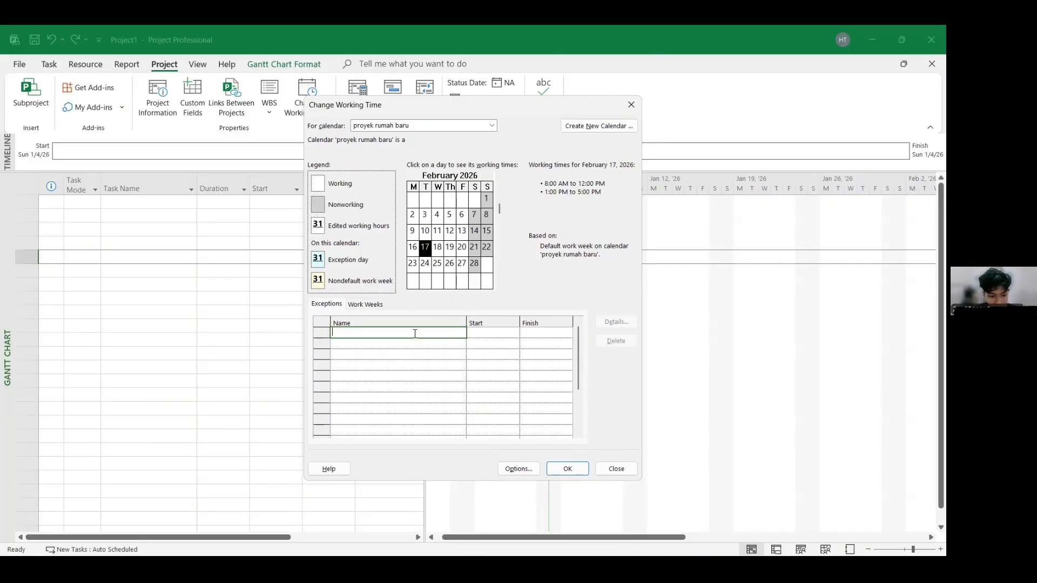
{"action": "type", "text": "Imlek"}
{"action": "key", "text": "Return"}
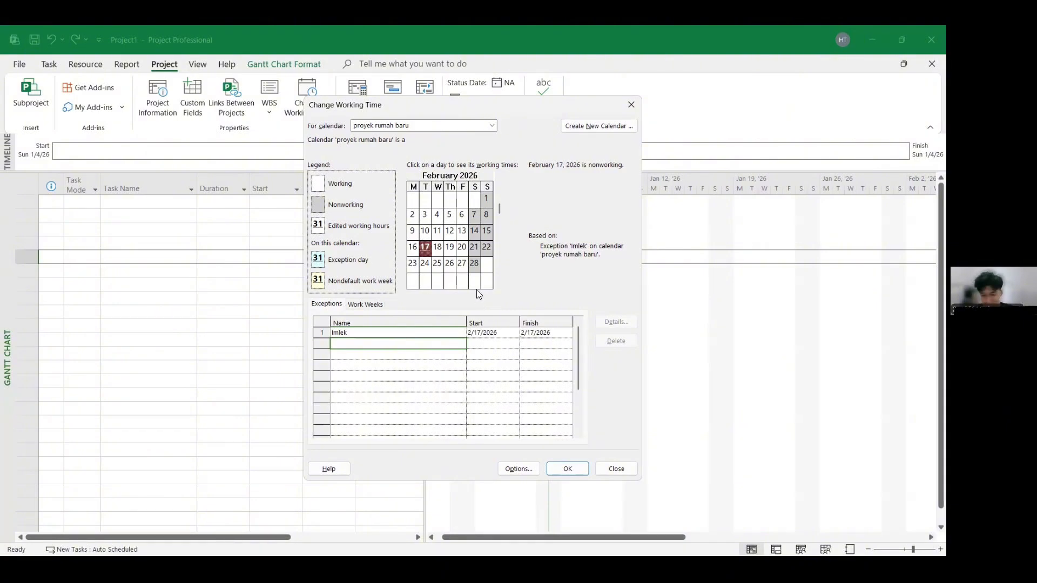
- Add a nonworking exception named 'Nyepi' on March 19, 2026 and close the working time dialog
{"action": "scroll", "coordinate": [462, 232], "scroll_direction": "down", "scroll_amount": 1}
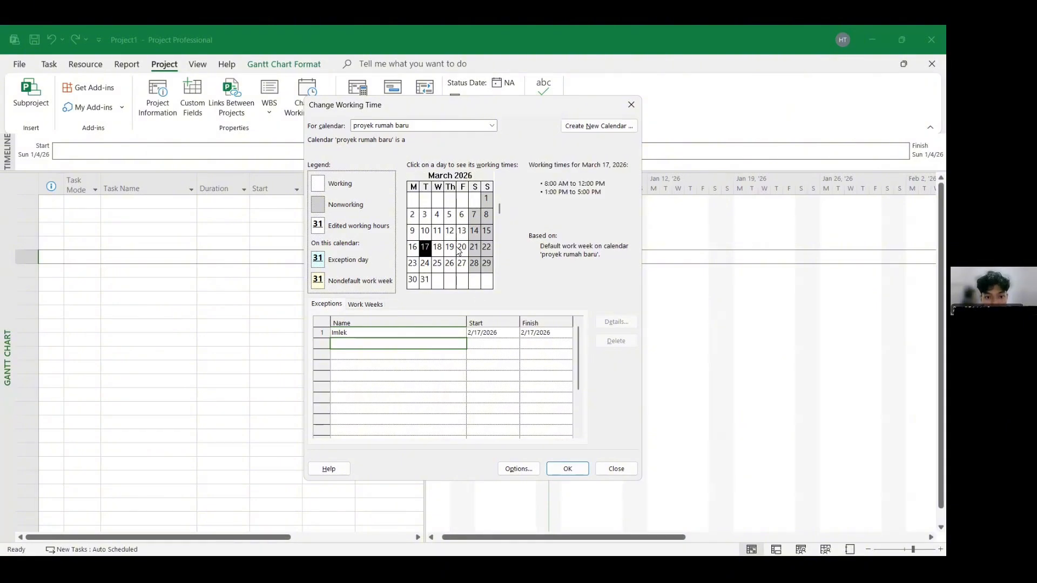
{"action": "left_click", "coordinate": [453, 248]}
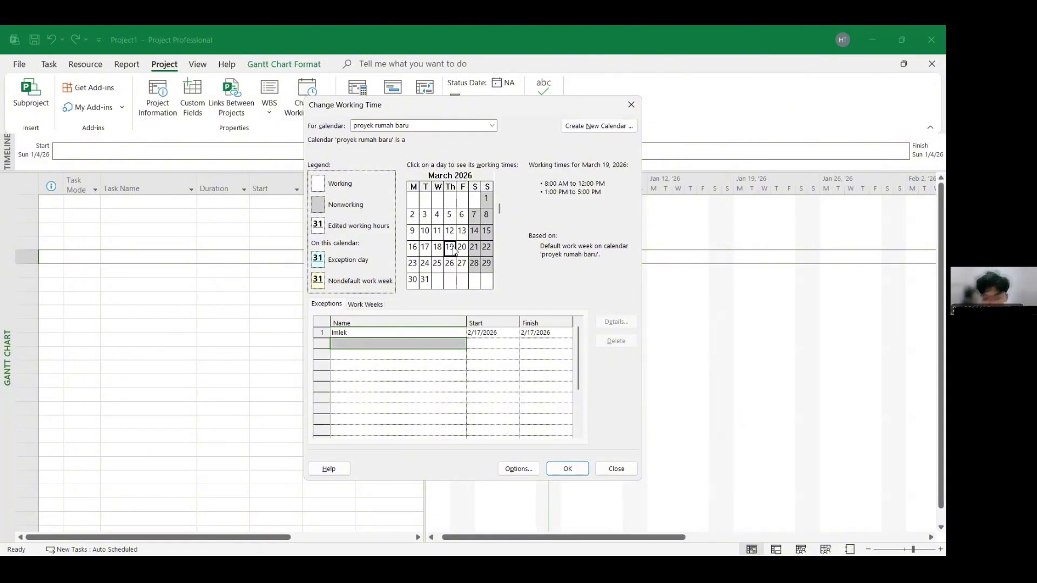
{"action": "left_click", "coordinate": [378, 341]}
{"action": "type", "text": "Nyepi"}
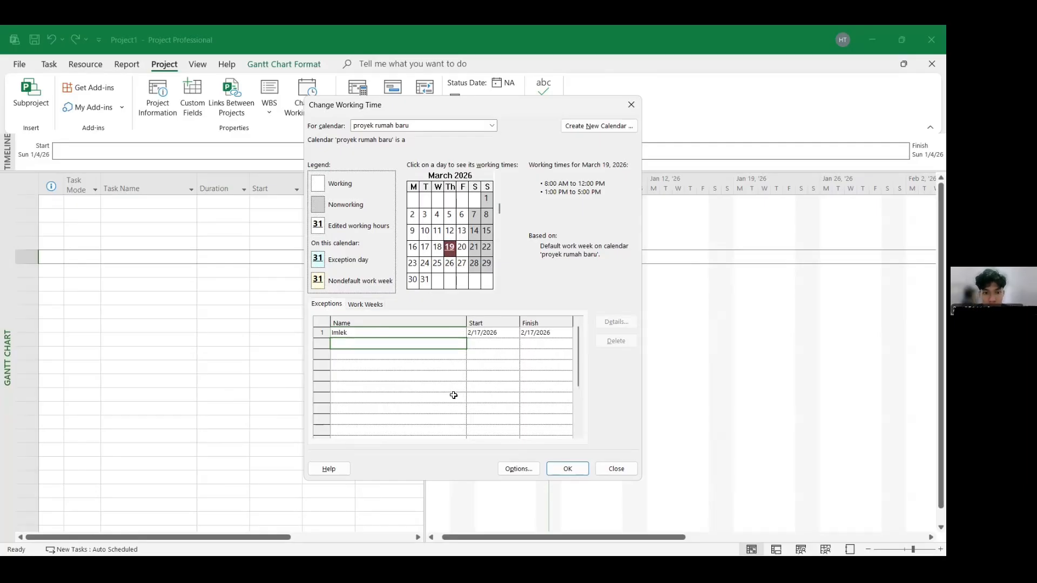
{"action": "key", "text": "Return"}
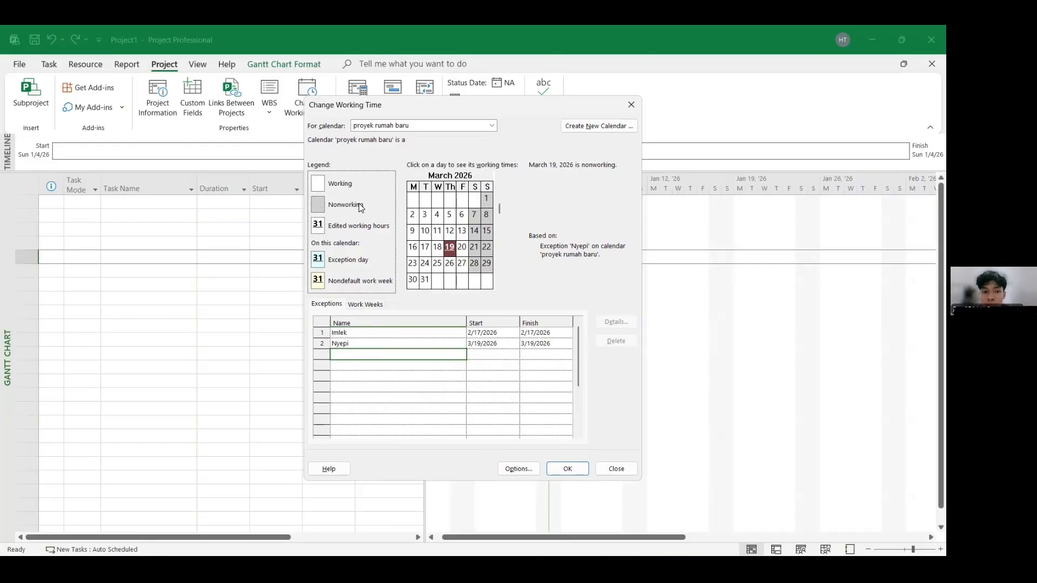
{"action": "left_click", "coordinate": [578, 468]}
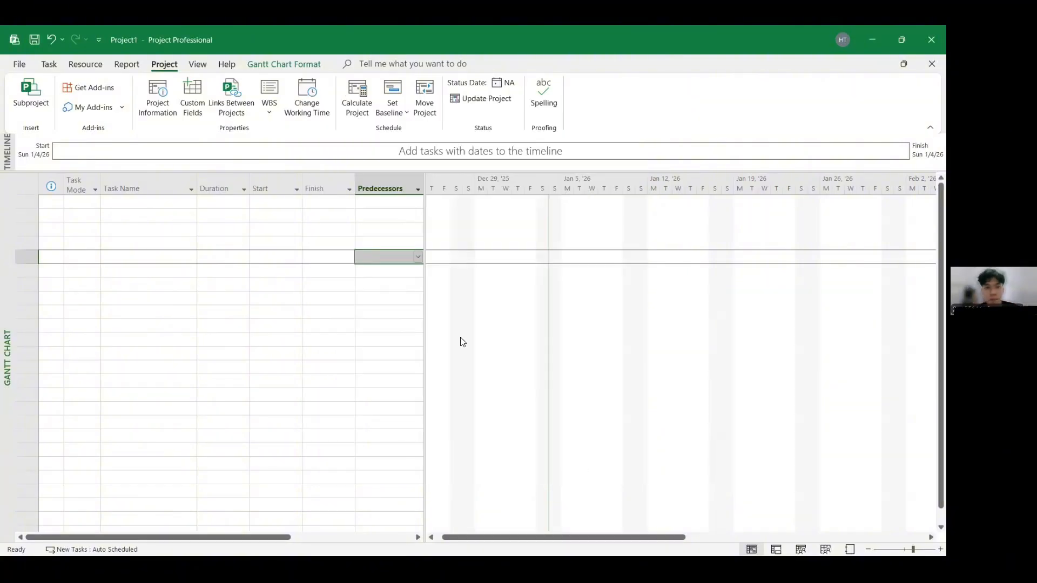
- Set the project start date to Mon 1/5/2026 and the project calendar to 'proyek rumah baru'
{"action": "left_click", "coordinate": [158, 102]}
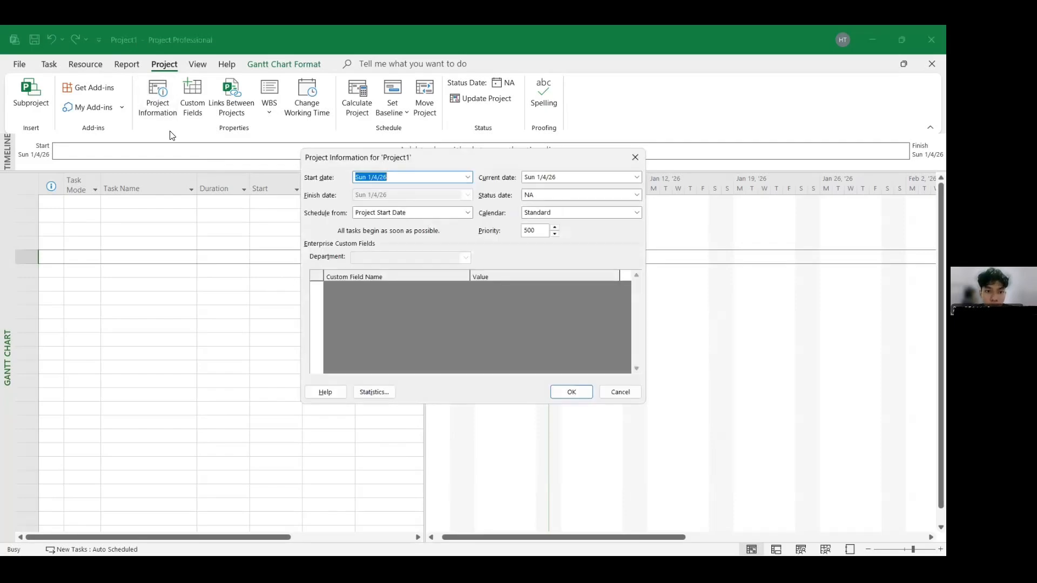
{"action": "left_click", "coordinate": [468, 177]}
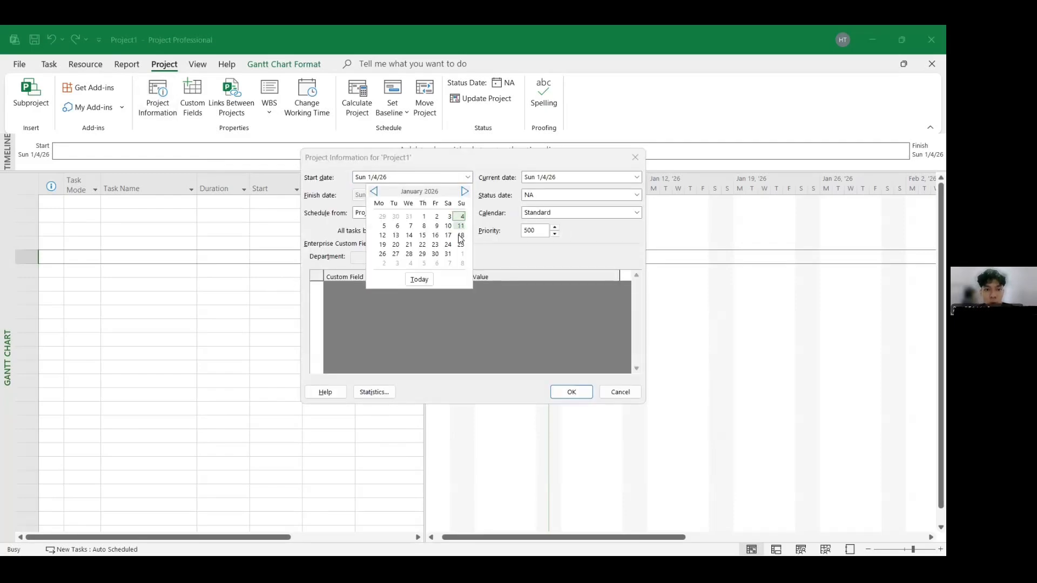
{"action": "left_click", "coordinate": [383, 224]}
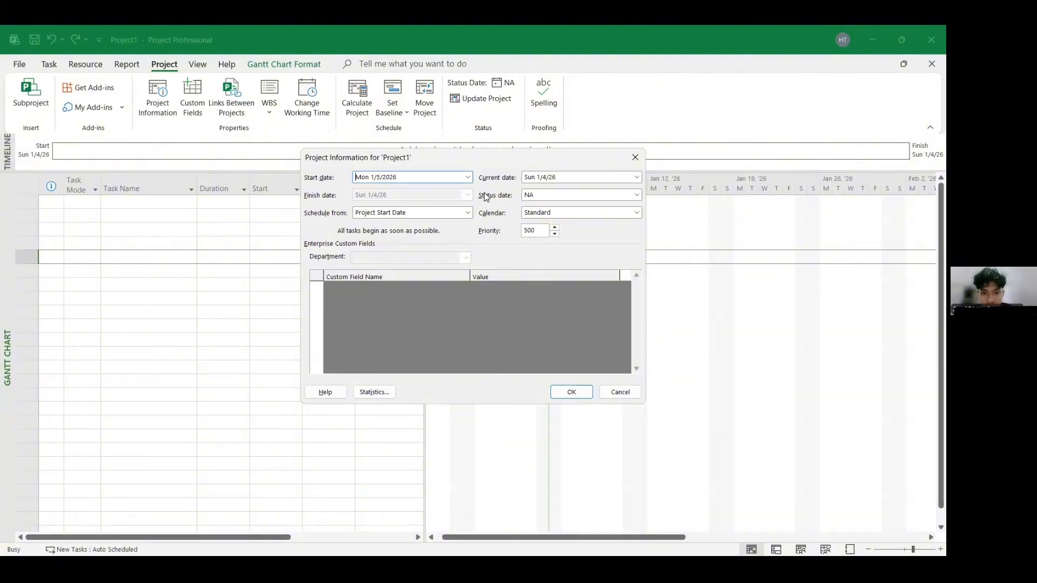
{"action": "left_click", "coordinate": [636, 213]}
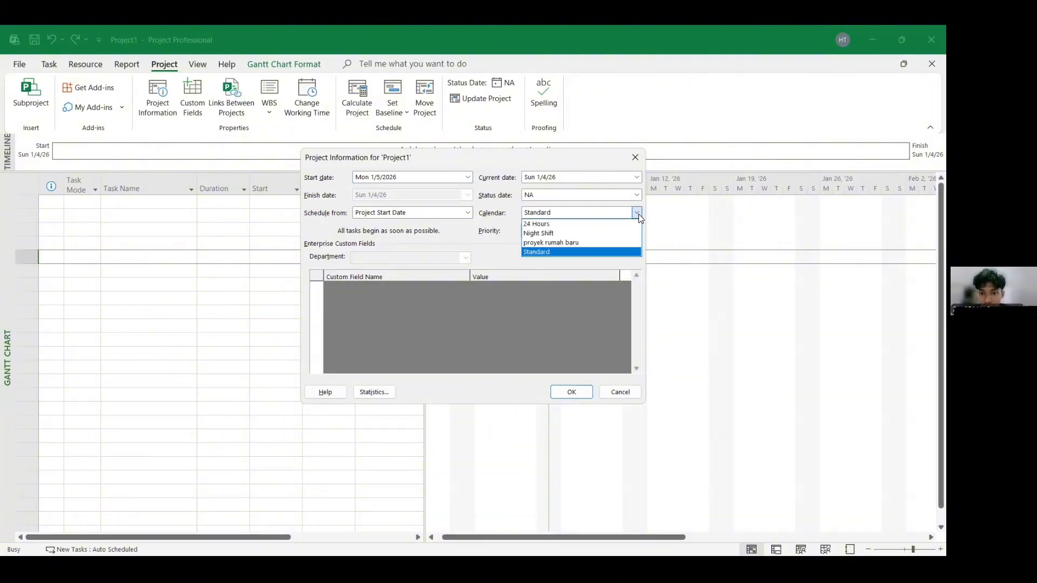
{"action": "left_click", "coordinate": [594, 243]}
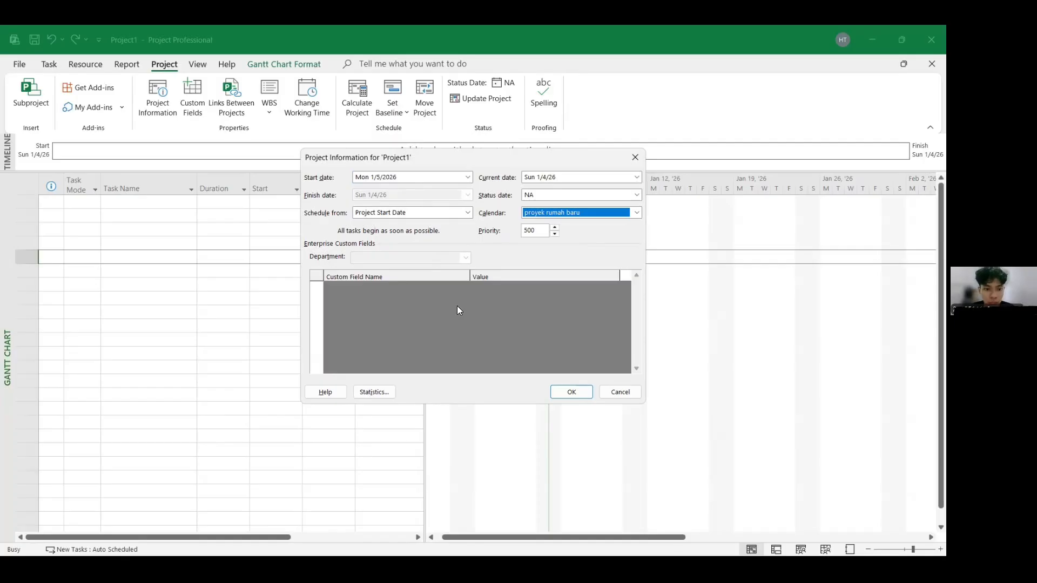
{"action": "left_click", "coordinate": [567, 391]}
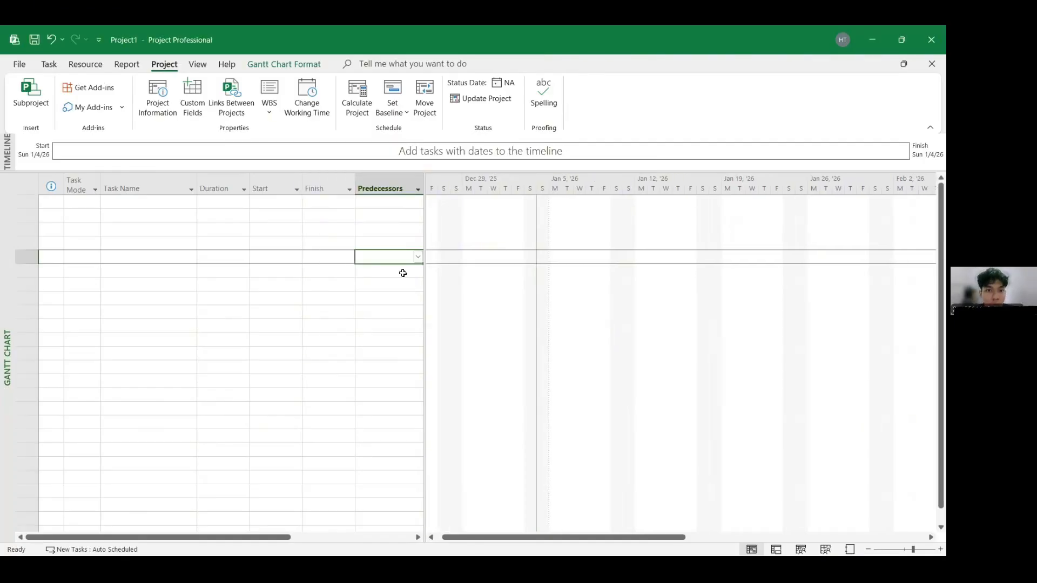
- Switch to the 'Excel ms project' workbook and examine the durations, coefficients and predecessor columns of the task list
{"action": "left_click", "coordinate": [56, 66]}
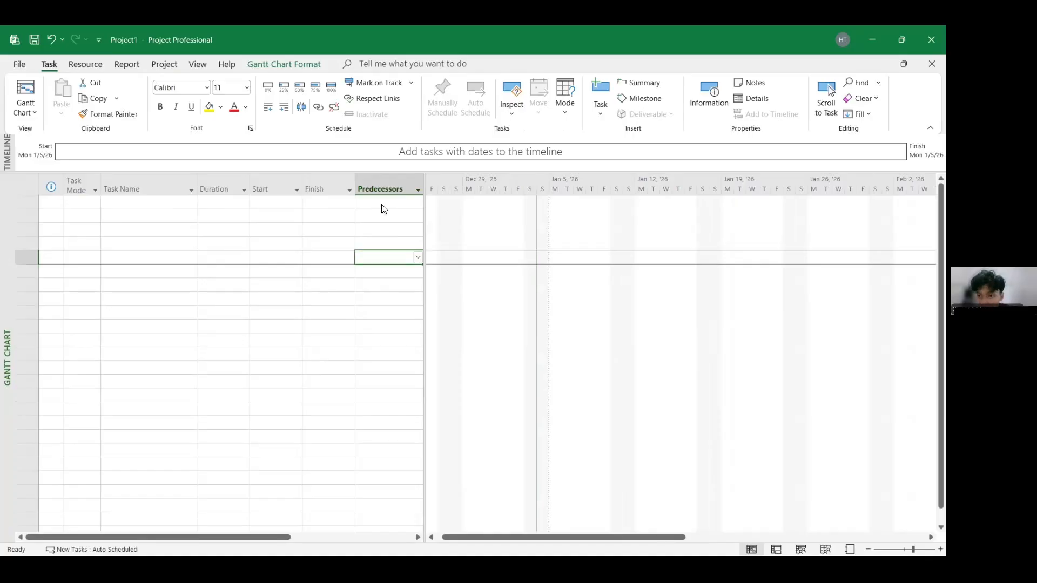
{"action": "key", "text": "super"}
{"action": "left_click", "coordinate": [570, 541]}
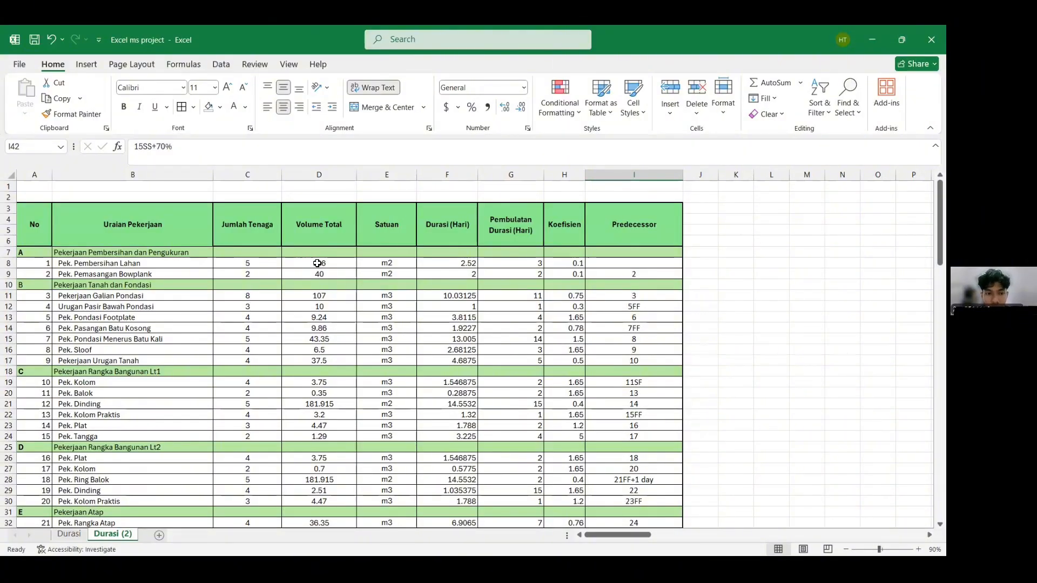
{"action": "left_click", "coordinate": [577, 264]}
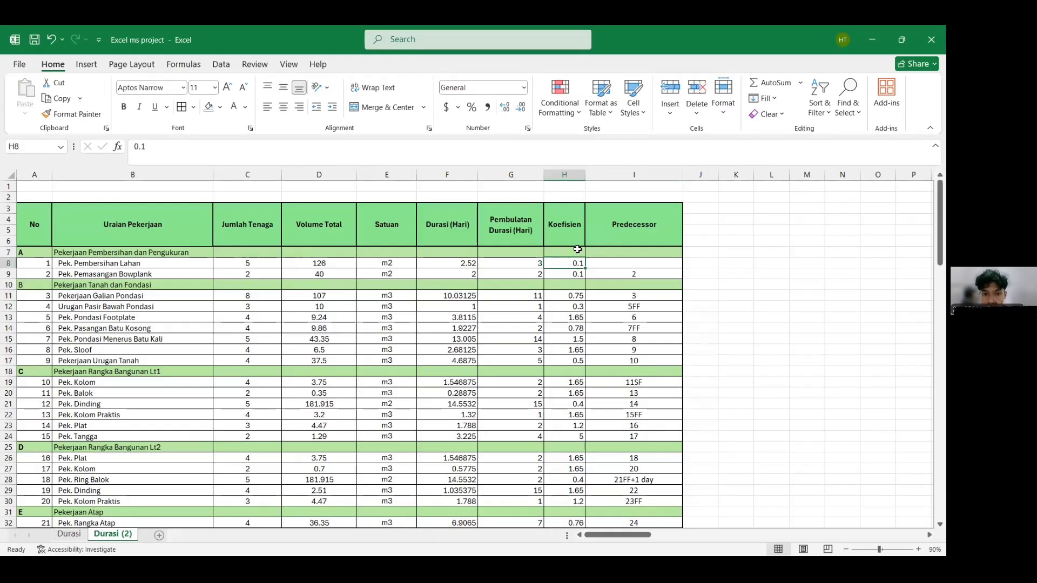
{"action": "left_click", "coordinate": [465, 263]}
{"action": "left_click", "coordinate": [221, 148]}
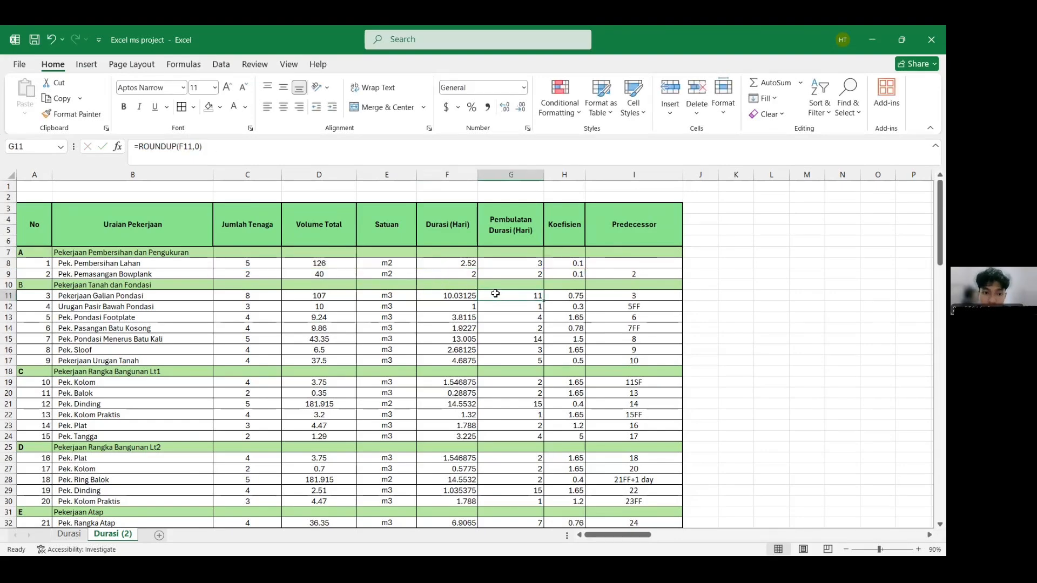
{"action": "left_click", "coordinate": [259, 267]}
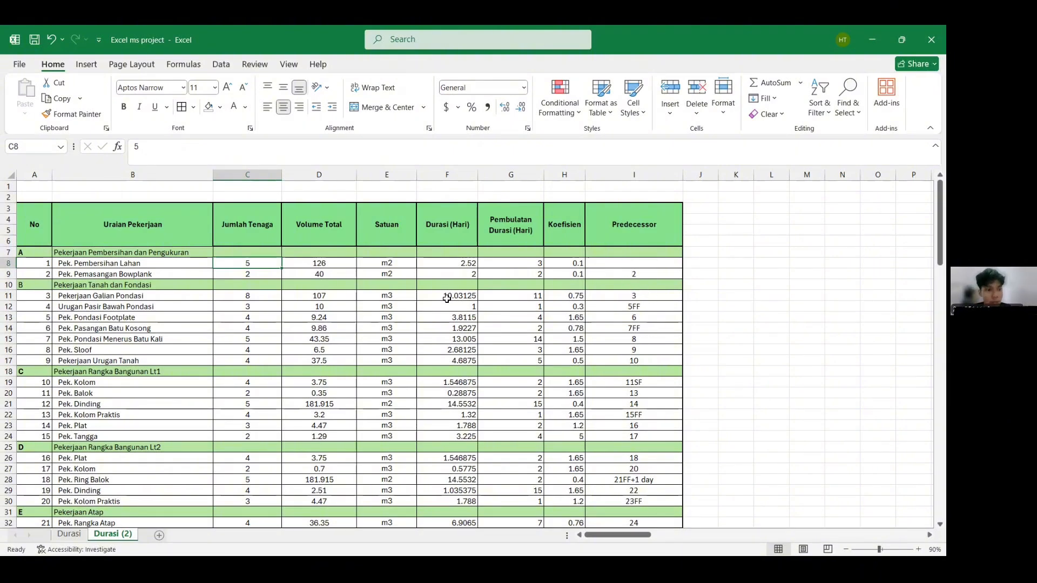
- Copy the work item descriptions from the workbook and paste them as task names in the new project
{"action": "left_click_drag", "start_coordinate": [70, 252], "coordinate": [144, 521]}
{"action": "left_click_drag", "start_coordinate": [145, 521], "coordinate": [144, 514]}
{"action": "key", "text": "ctrl+c"}
{"action": "key", "text": "super"}
{"action": "mouse_move", "coordinate": [675, 542]}
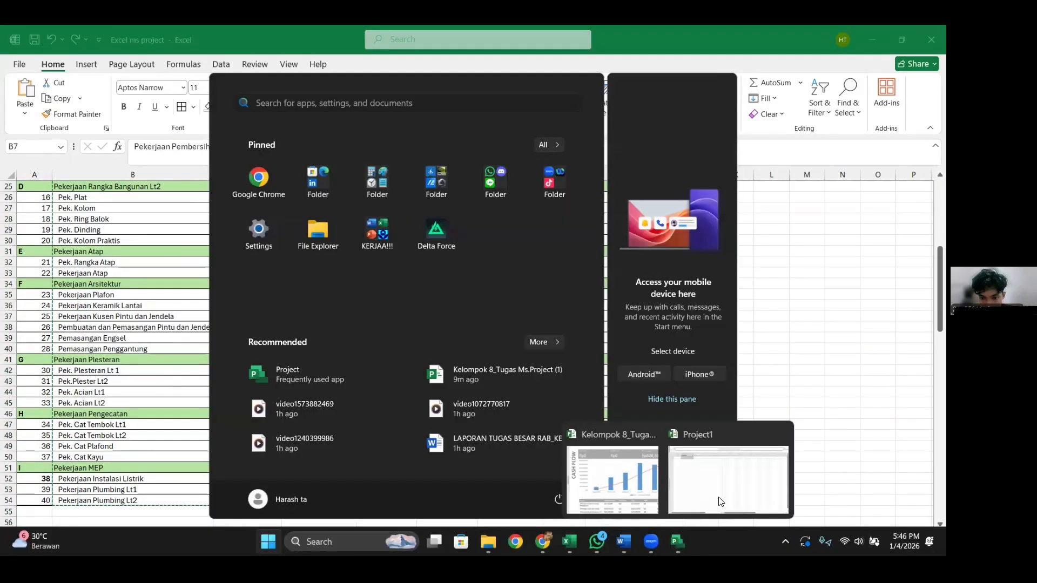
{"action": "left_click", "coordinate": [720, 502]}
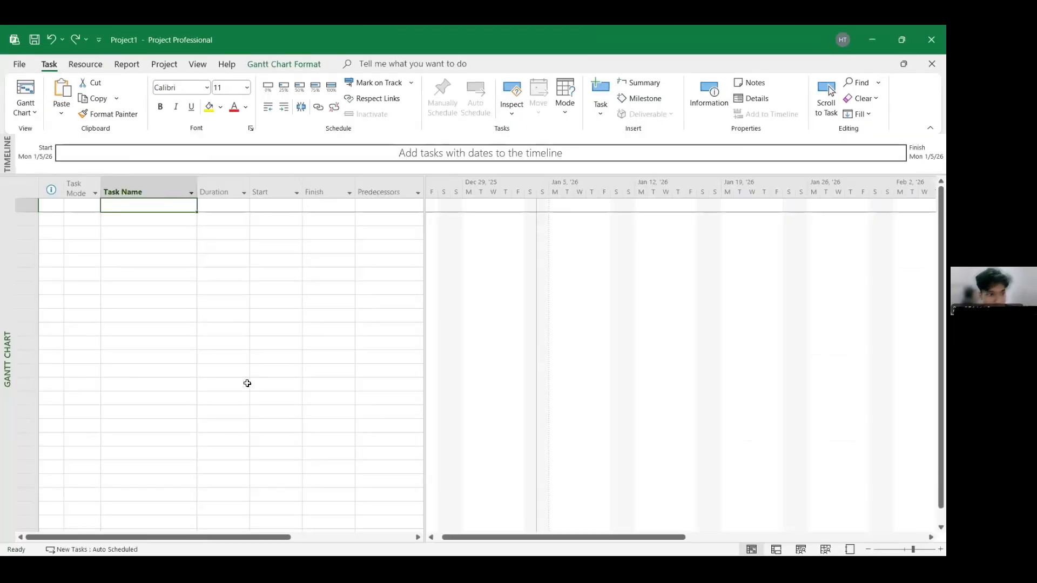
{"action": "key", "text": "ctrl+v"}
{"action": "left_click", "coordinate": [394, 370]}
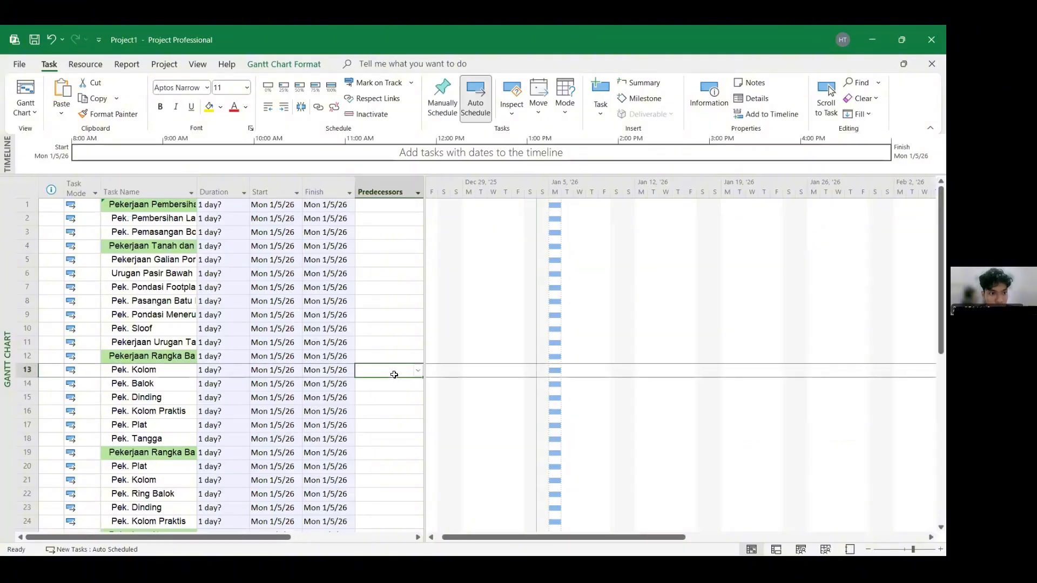
- Widen the Task Name column and indent the two tasks under 'Pekerjaan Pembersihan dan Pengukuran'
{"action": "double_click", "coordinate": [195, 191]}
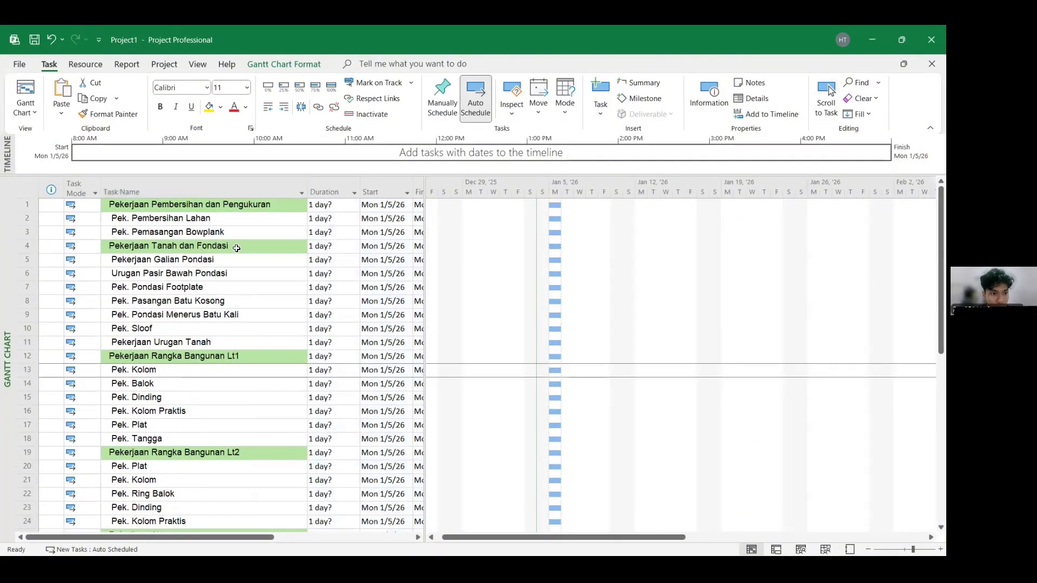
{"action": "left_click", "coordinate": [248, 275]}
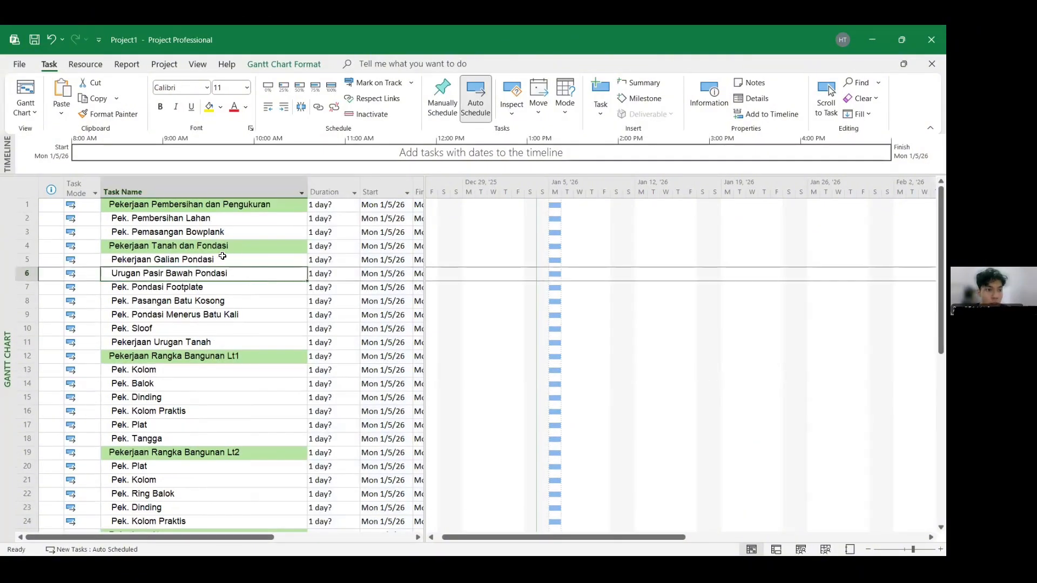
{"action": "left_click", "coordinate": [210, 220]}
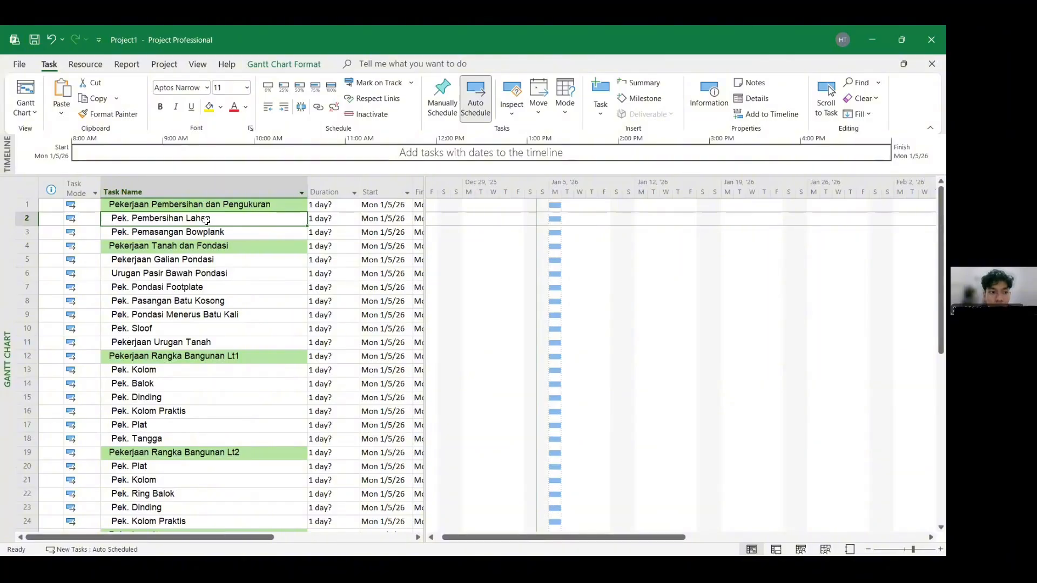
{"action": "left_click_drag", "start_coordinate": [205, 221], "coordinate": [205, 231]}
{"action": "left_click", "coordinate": [285, 108]}
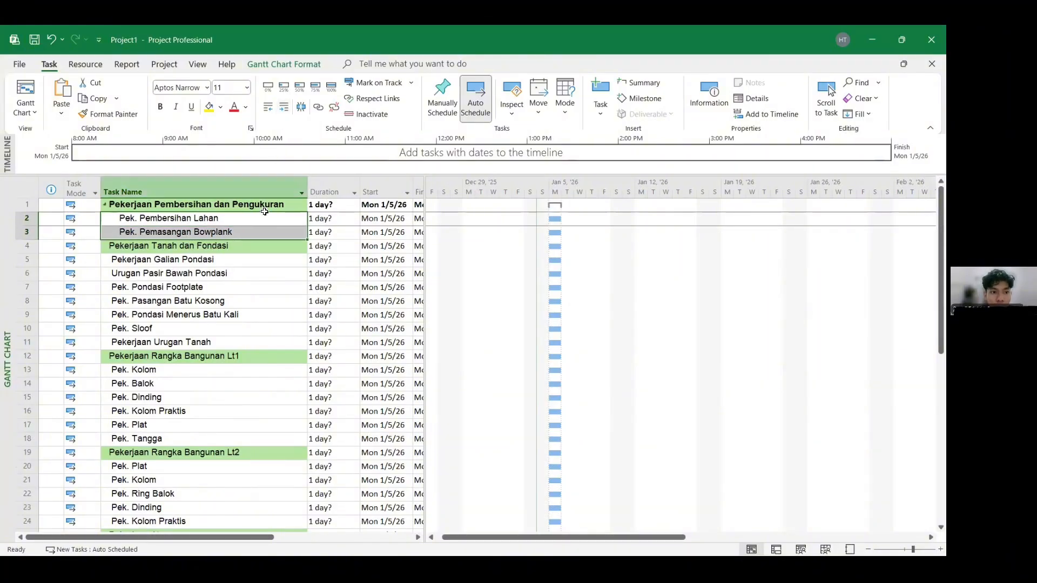
- Indent the remaining work items as subtasks under each of their phase headings
{"action": "left_click", "coordinate": [211, 244]}
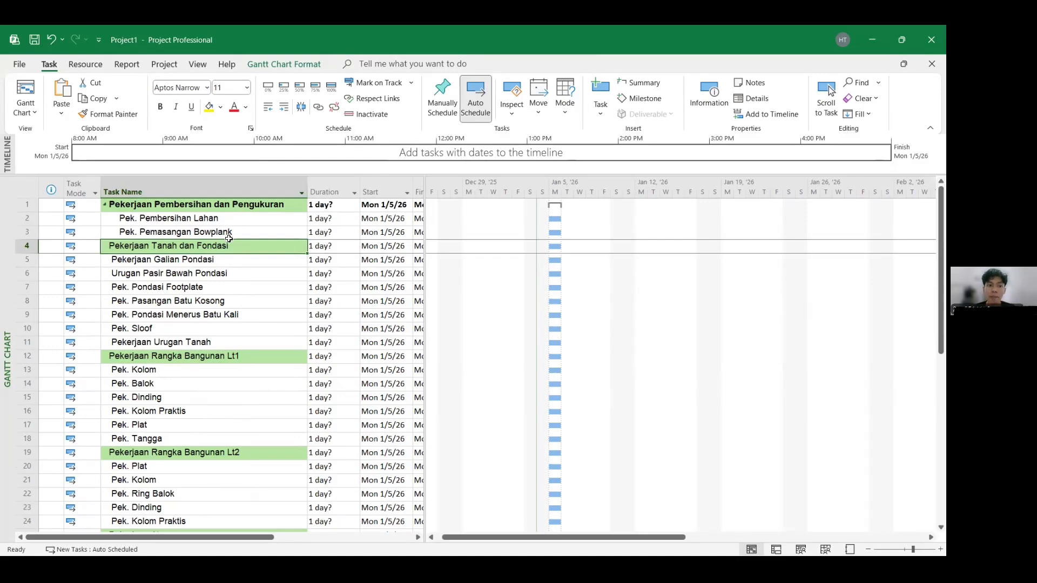
{"action": "left_click", "coordinate": [243, 271]}
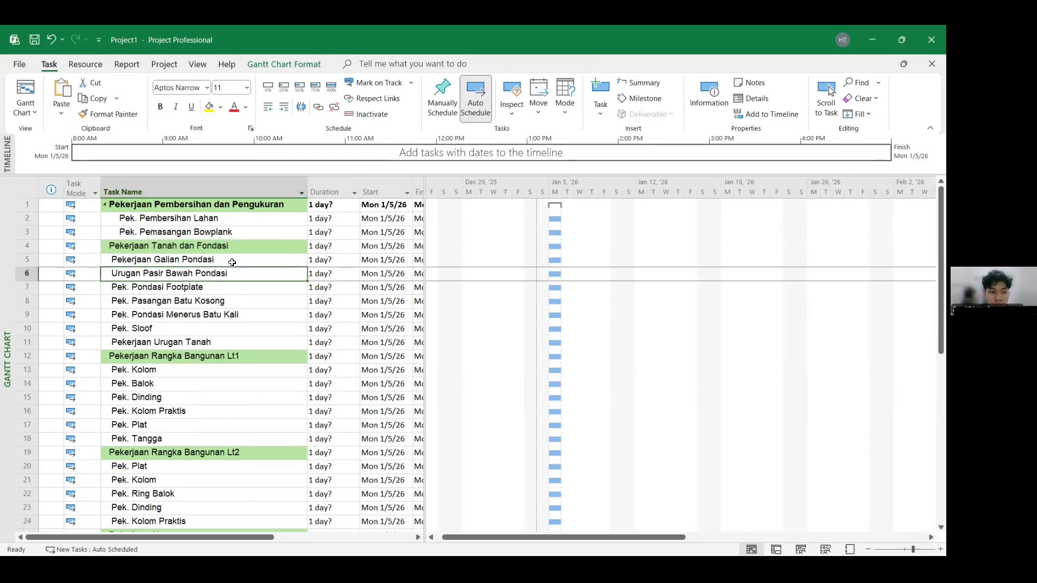
{"action": "left_click_drag", "start_coordinate": [233, 263], "coordinate": [234, 345]}
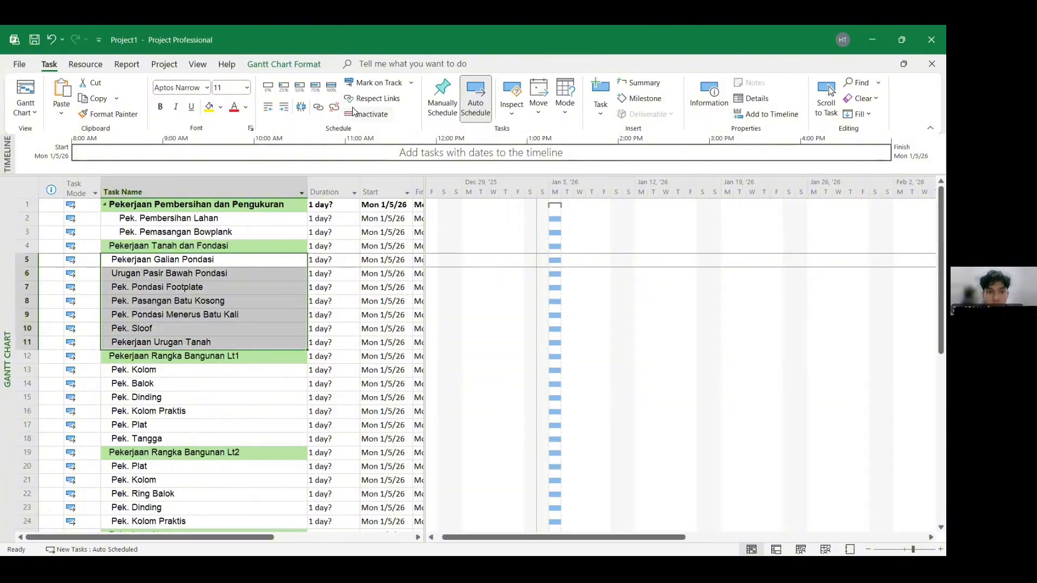
{"action": "left_click", "coordinate": [284, 106]}
{"action": "left_click", "coordinate": [264, 272]}
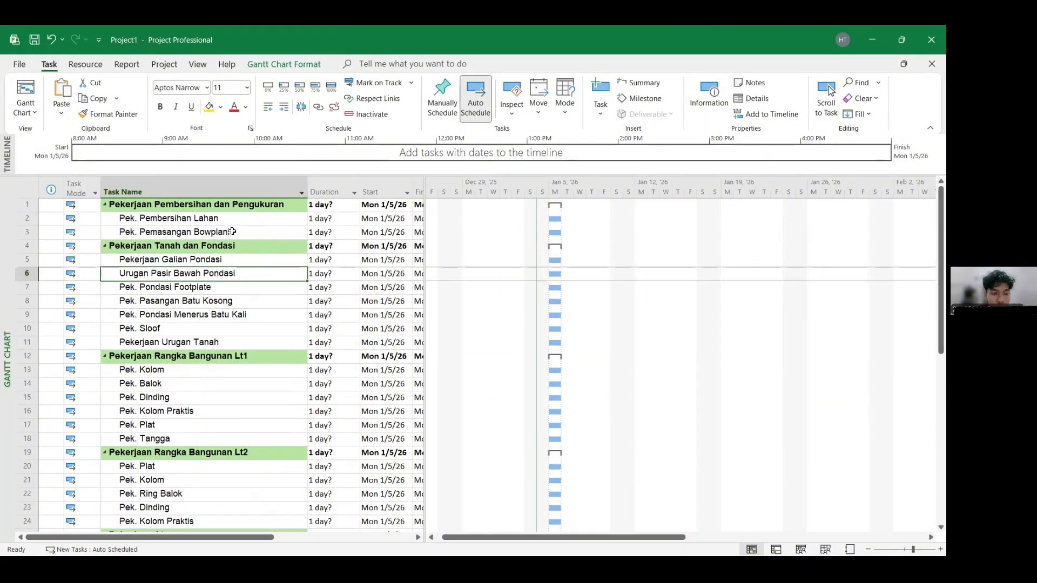
{"action": "left_click", "coordinate": [251, 316]}
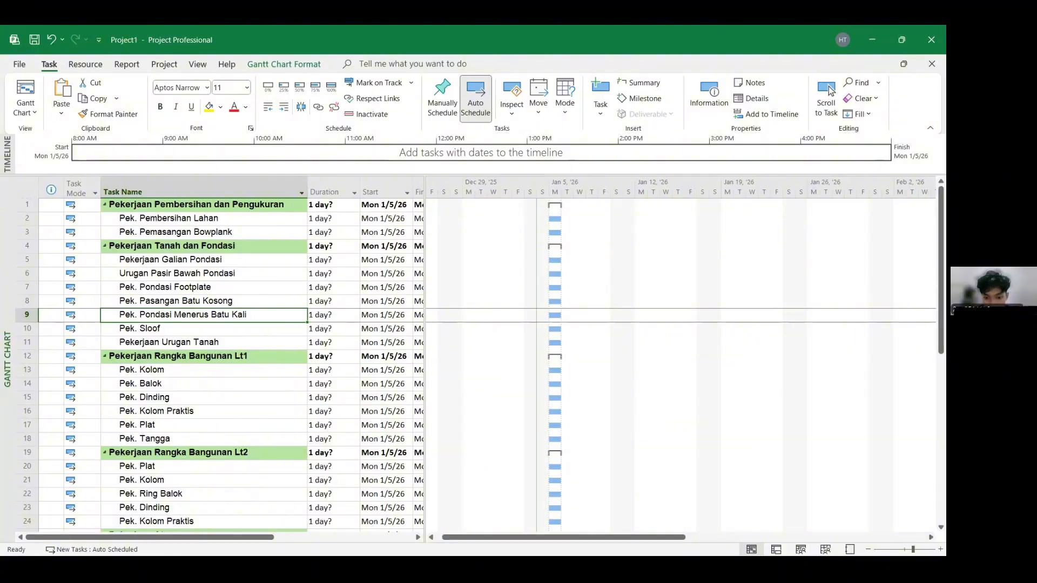
- Copy the rounded durations from the workbook and paste them into the project's Duration column
{"action": "key", "text": "super"}
{"action": "left_click", "coordinate": [571, 542]}
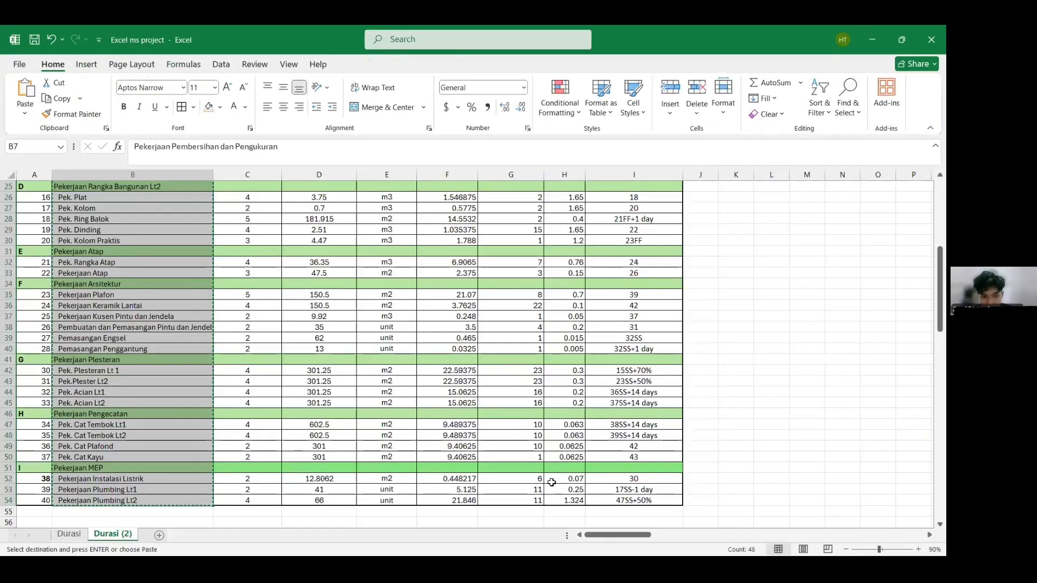
{"action": "left_click", "coordinate": [417, 292]}
{"action": "scroll", "coordinate": [378, 292], "scroll_direction": "up", "scroll_amount": 8}
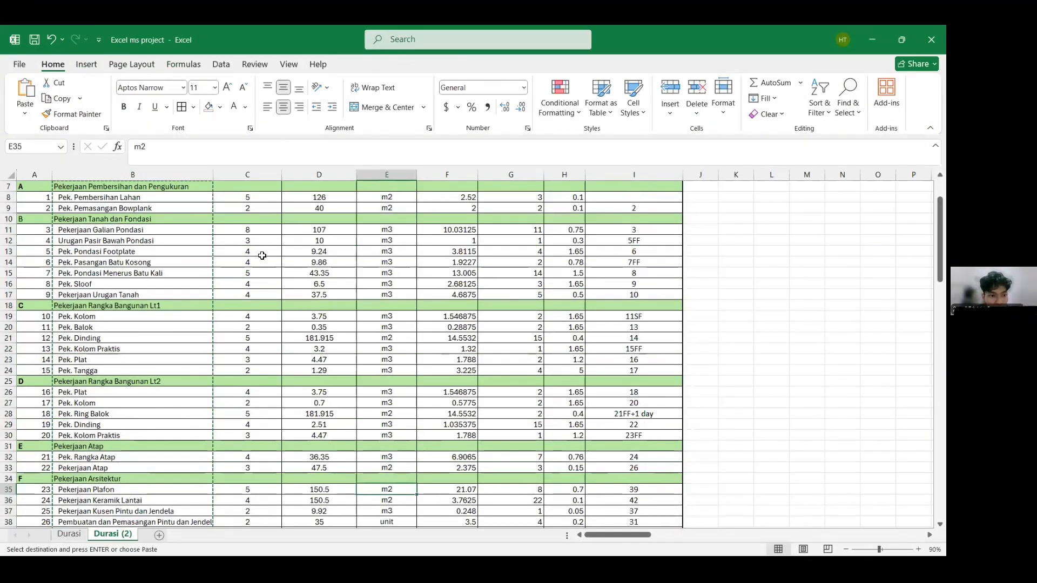
{"action": "left_click_drag", "start_coordinate": [528, 263], "coordinate": [527, 490]}
{"action": "key", "text": "alt+Tab"}
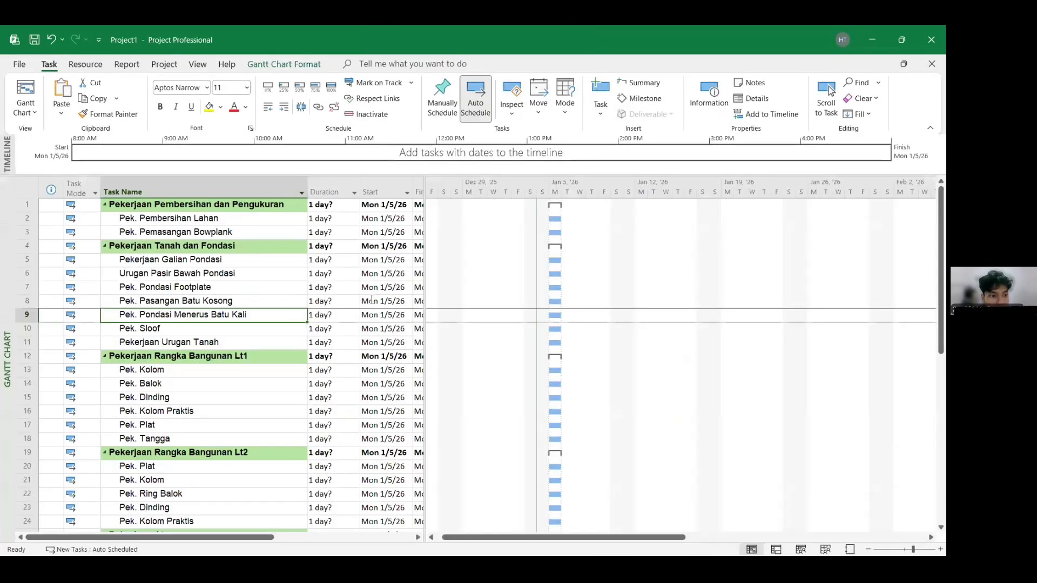
{"action": "left_click", "coordinate": [338, 219]}
{"action": "key", "text": "ctrl+v"}
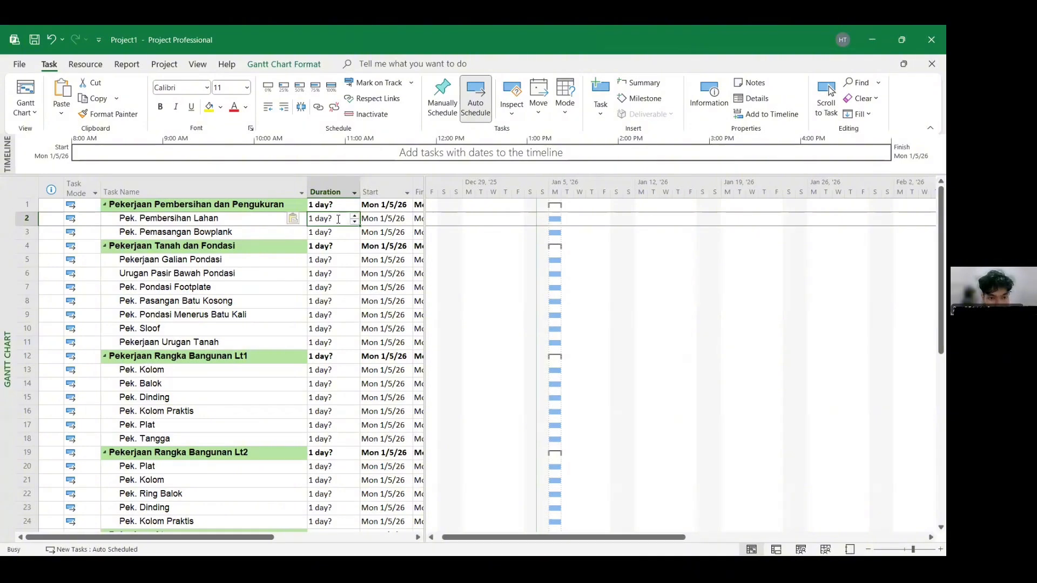
{"action": "left_click", "coordinate": [350, 264]}
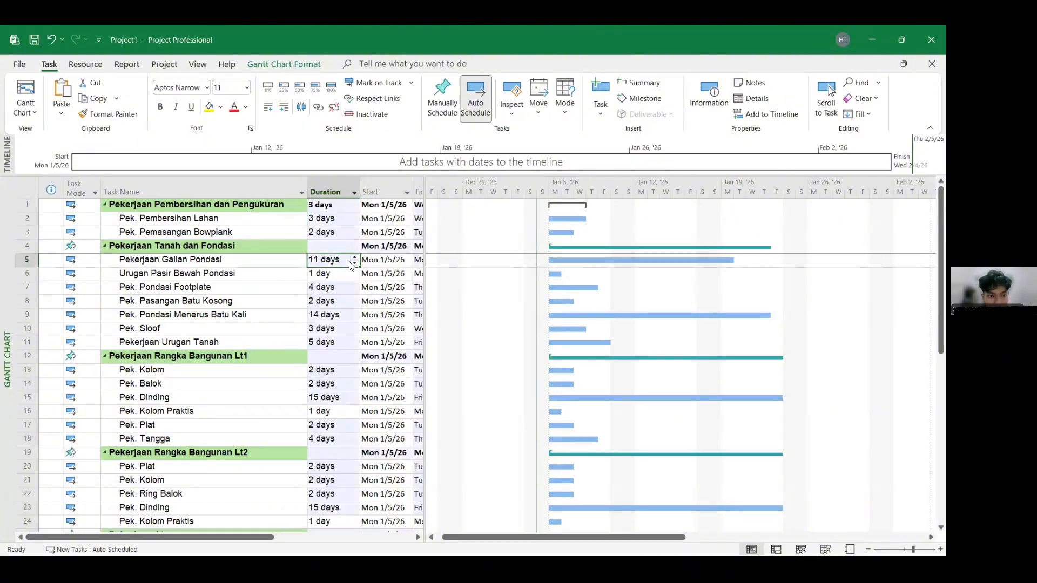
- Switch every phase summary task's mode to Auto Scheduled
{"action": "left_click", "coordinate": [90, 207]}
{"action": "left_click", "coordinate": [95, 246]}
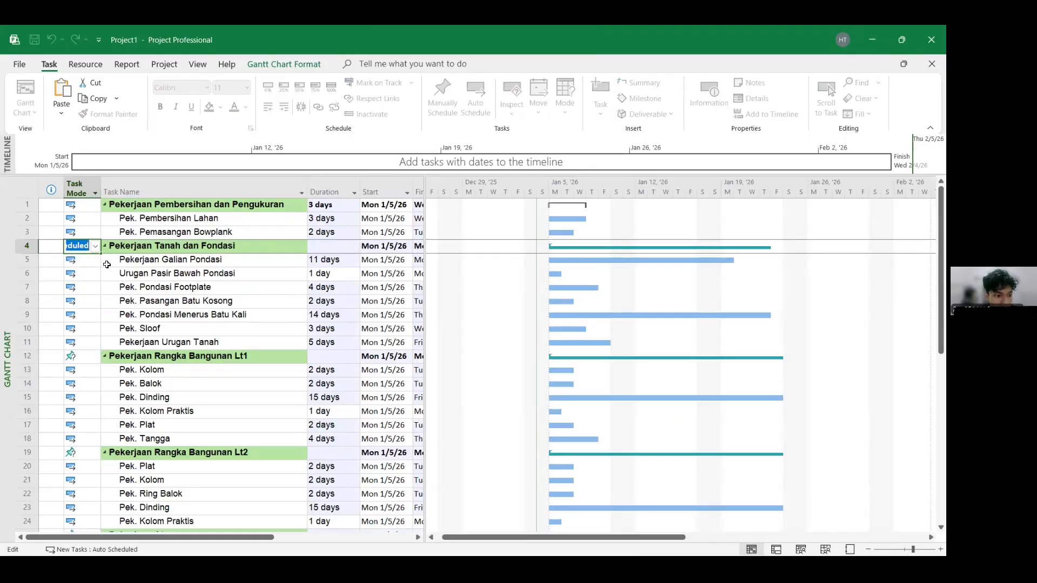
{"action": "left_click", "coordinate": [95, 246]}
{"action": "left_click", "coordinate": [100, 268]}
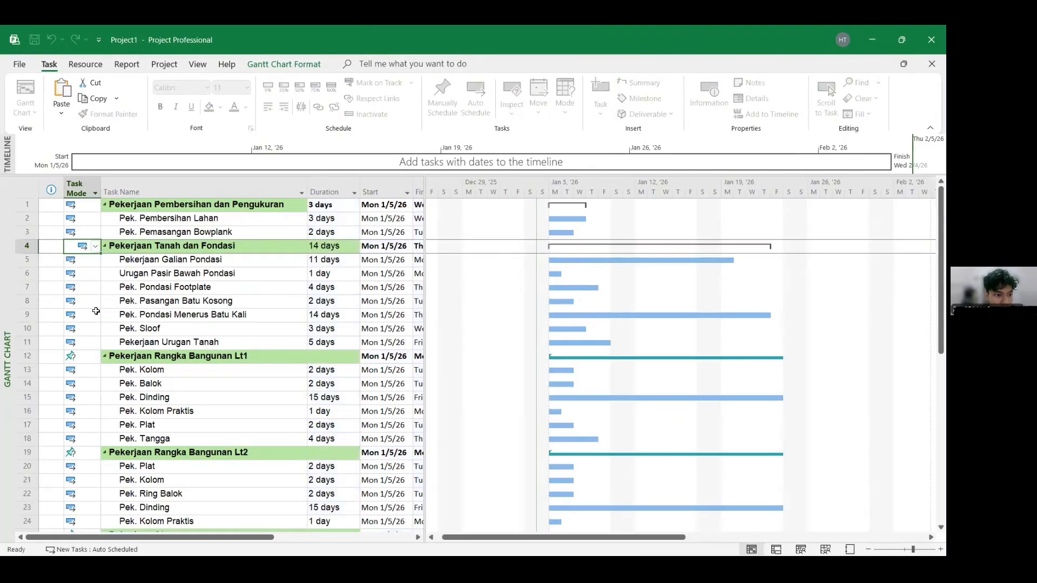
{"action": "left_click", "coordinate": [95, 356]}
{"action": "left_click", "coordinate": [95, 356]}
{"action": "left_click", "coordinate": [100, 379]}
{"action": "scroll", "coordinate": [100, 381], "scroll_direction": "down", "scroll_amount": 1}
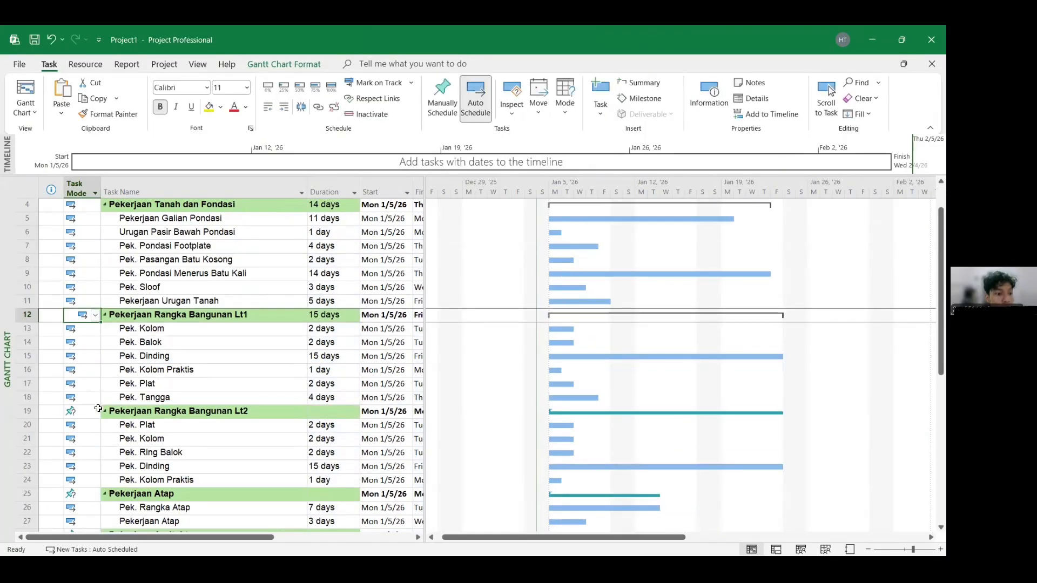
{"action": "left_click", "coordinate": [95, 412]}
{"action": "left_click", "coordinate": [95, 412]}
{"action": "left_click", "coordinate": [100, 433]}
{"action": "scroll", "coordinate": [100, 432], "scroll_direction": "down", "scroll_amount": 4}
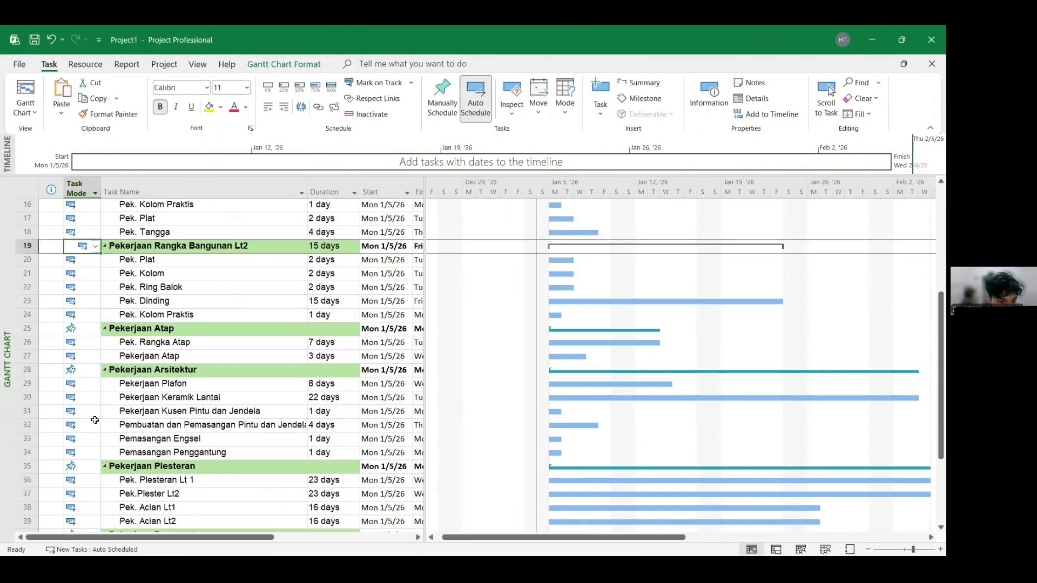
{"action": "left_click", "coordinate": [95, 328]}
{"action": "left_click", "coordinate": [95, 328]}
{"action": "left_click", "coordinate": [96, 352]}
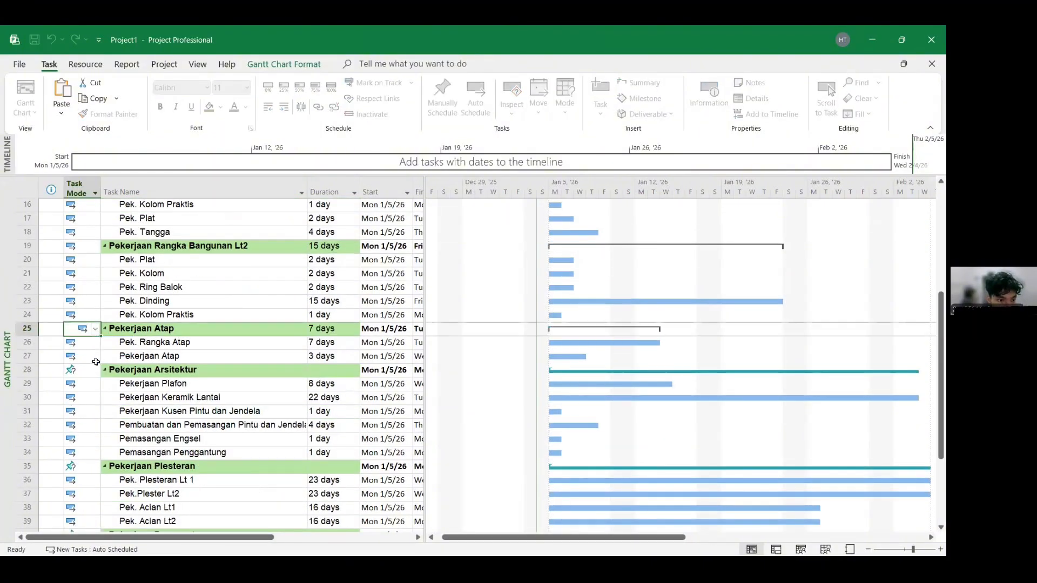
{"action": "left_click", "coordinate": [95, 371]}
{"action": "left_click", "coordinate": [95, 370]}
{"action": "left_click", "coordinate": [97, 390]}
{"action": "scroll", "coordinate": [98, 387], "scroll_direction": "down", "scroll_amount": 2}
{"action": "left_click", "coordinate": [97, 387]}
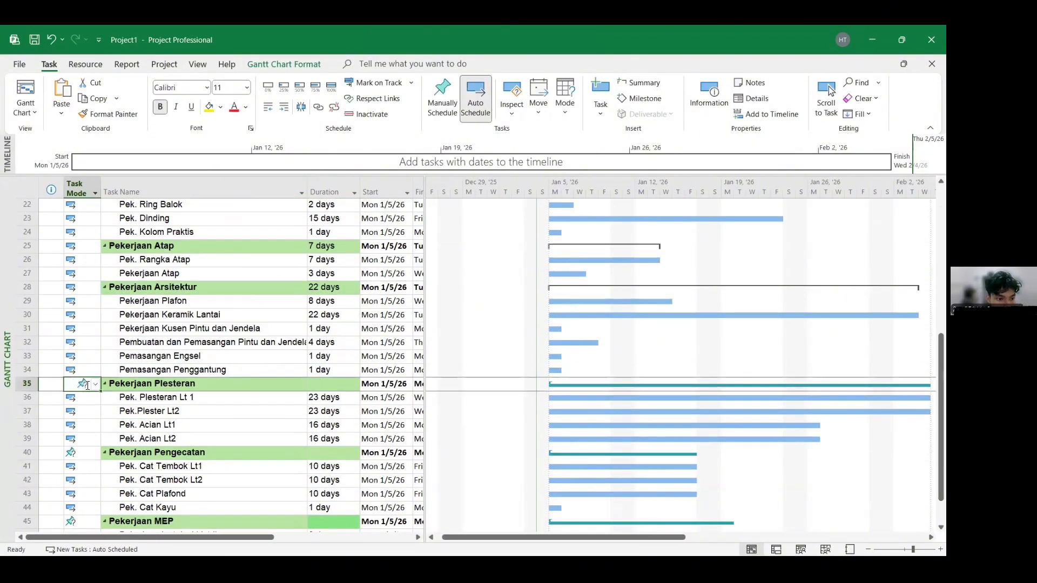
{"action": "left_click", "coordinate": [96, 384]}
{"action": "left_click", "coordinate": [86, 411]}
{"action": "scroll", "coordinate": [91, 373], "scroll_direction": "down", "scroll_amount": 4}
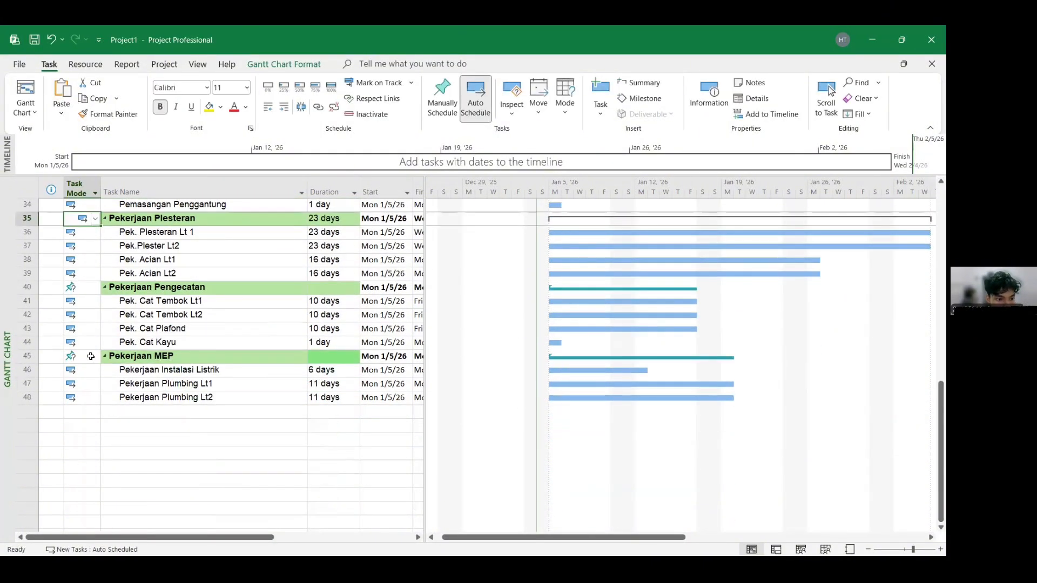
{"action": "left_click", "coordinate": [92, 287]}
{"action": "left_click", "coordinate": [95, 288]}
{"action": "left_click", "coordinate": [95, 308]}
{"action": "left_click", "coordinate": [98, 355]}
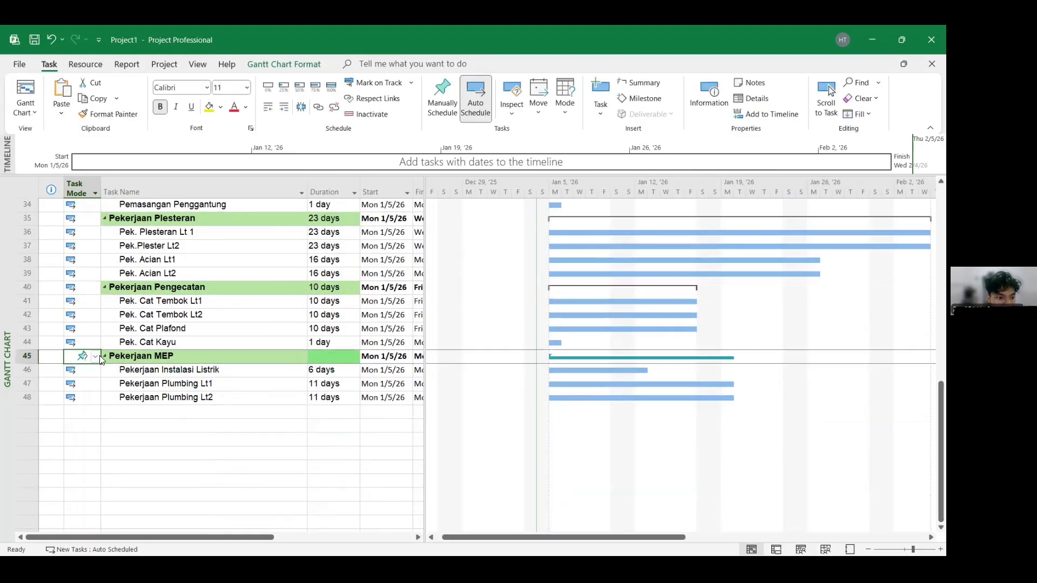
{"action": "left_click", "coordinate": [95, 356]}
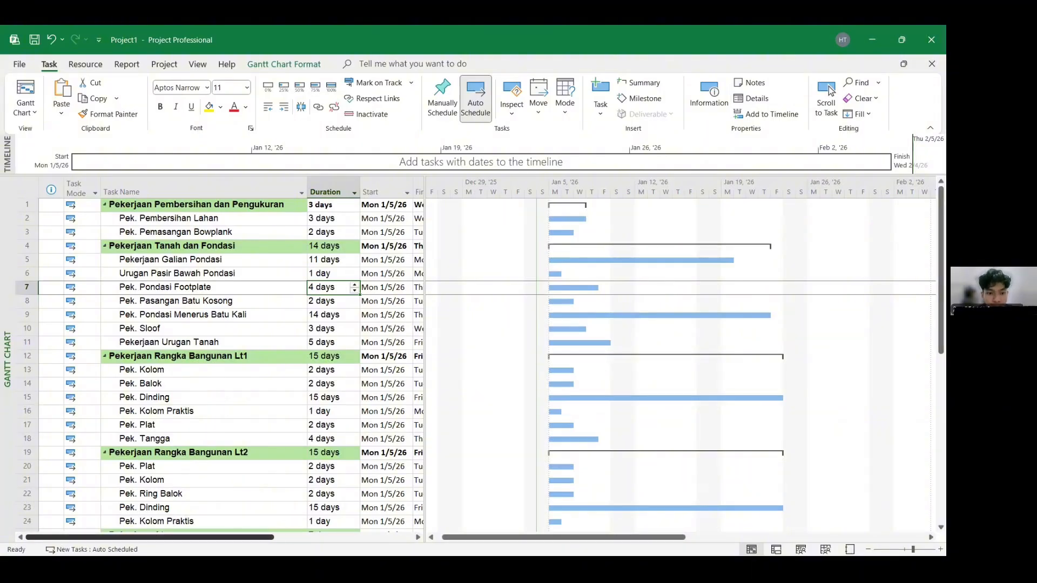
- Copy the Predecessor column from the workbook and paste it into the project's Predecessors column starting at the first task
{"action": "scroll", "coordinate": [411, 241], "scroll_direction": "right", "scroll_amount": 2}
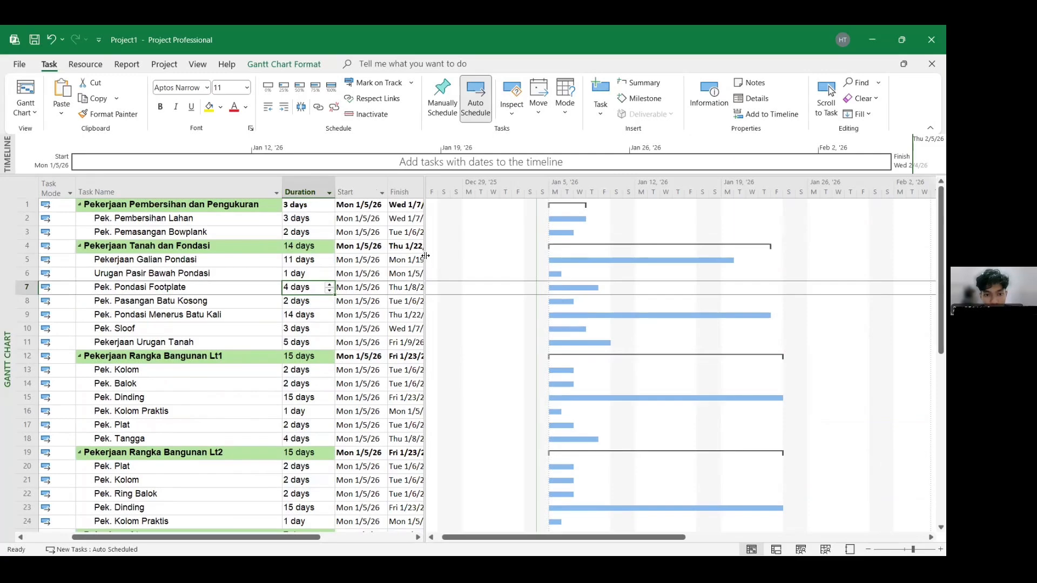
{"action": "left_click_drag", "start_coordinate": [425, 256], "coordinate": [520, 258]}
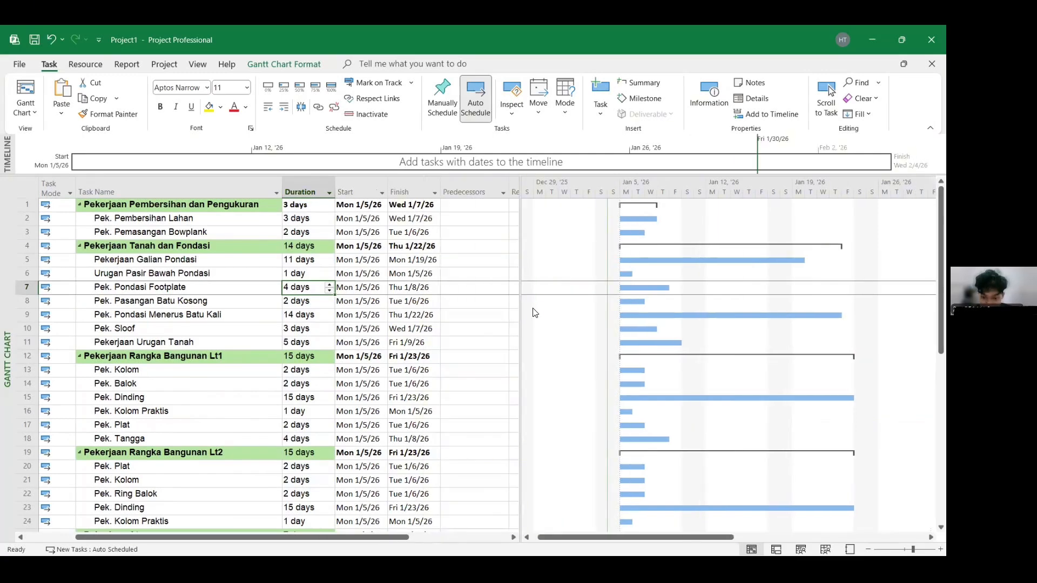
{"action": "key", "text": "super"}
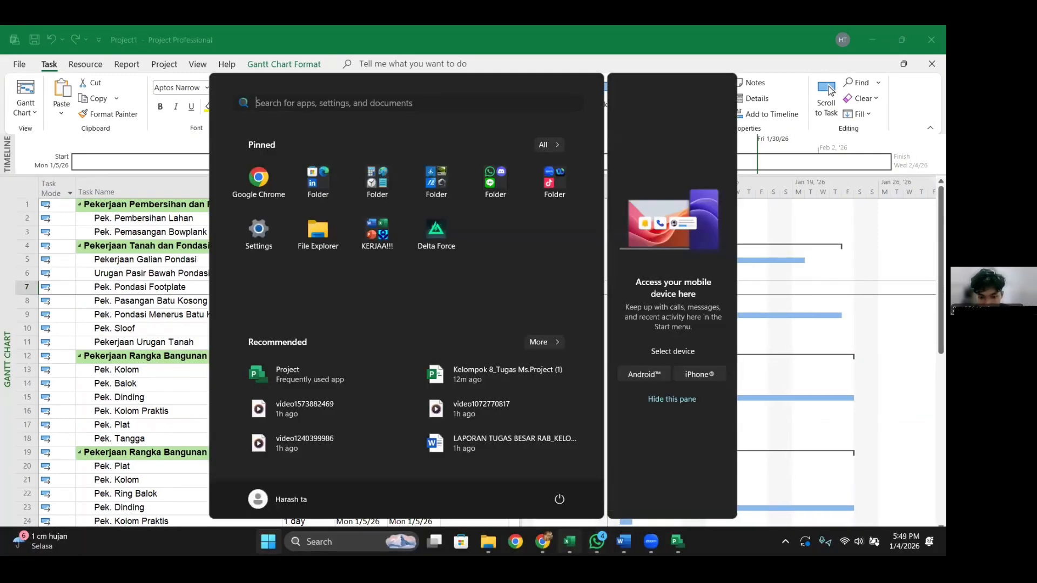
{"action": "left_click", "coordinate": [569, 542]}
{"action": "left_click", "coordinate": [578, 361]}
{"action": "left_click", "coordinate": [613, 328]}
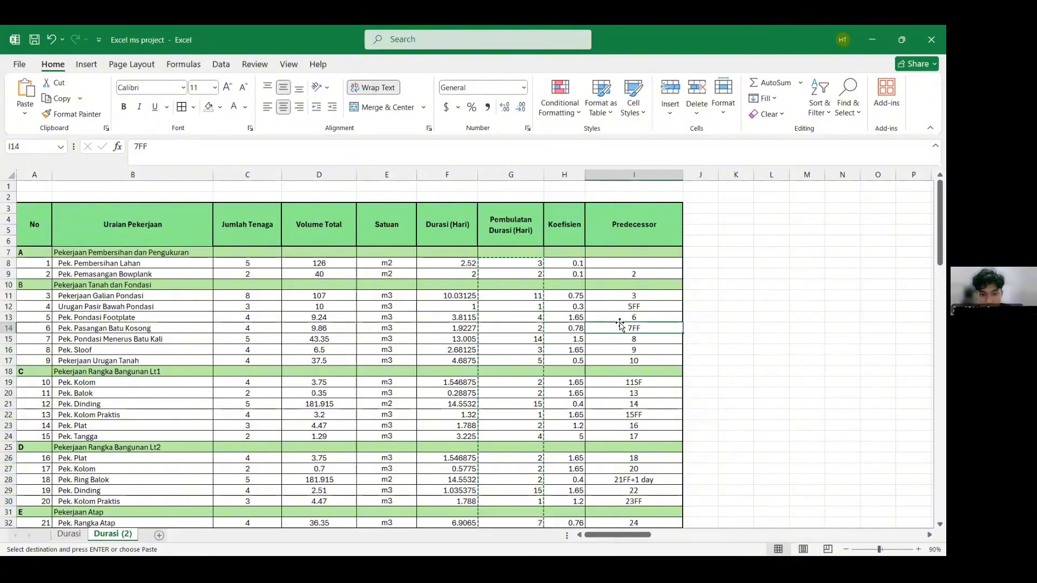
{"action": "key", "text": "Escape"}
{"action": "left_click_drag", "start_coordinate": [627, 274], "coordinate": [644, 500]}
{"action": "key", "text": "ctrl+c"}
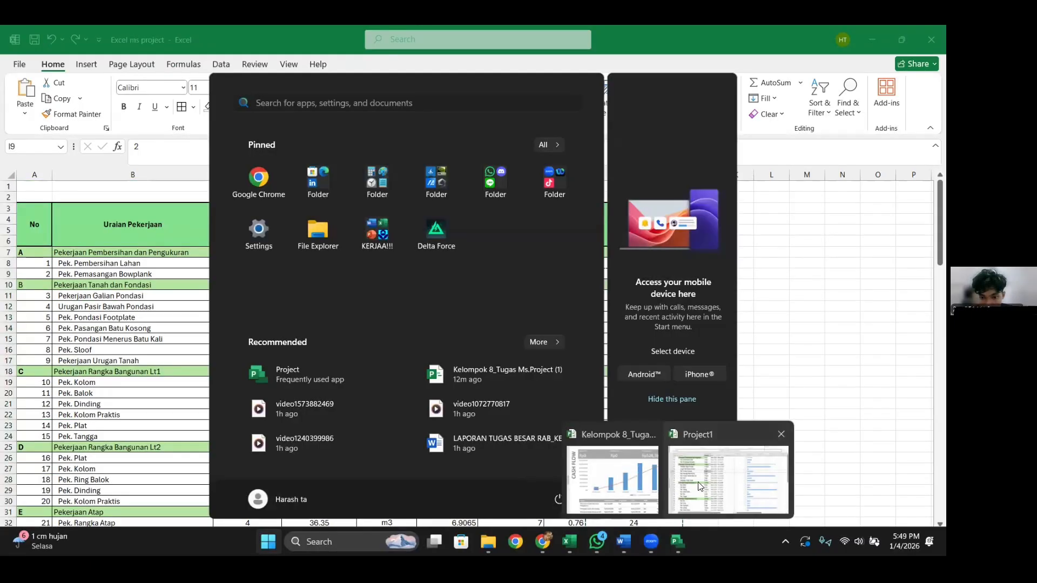
{"action": "left_click", "coordinate": [699, 486]}
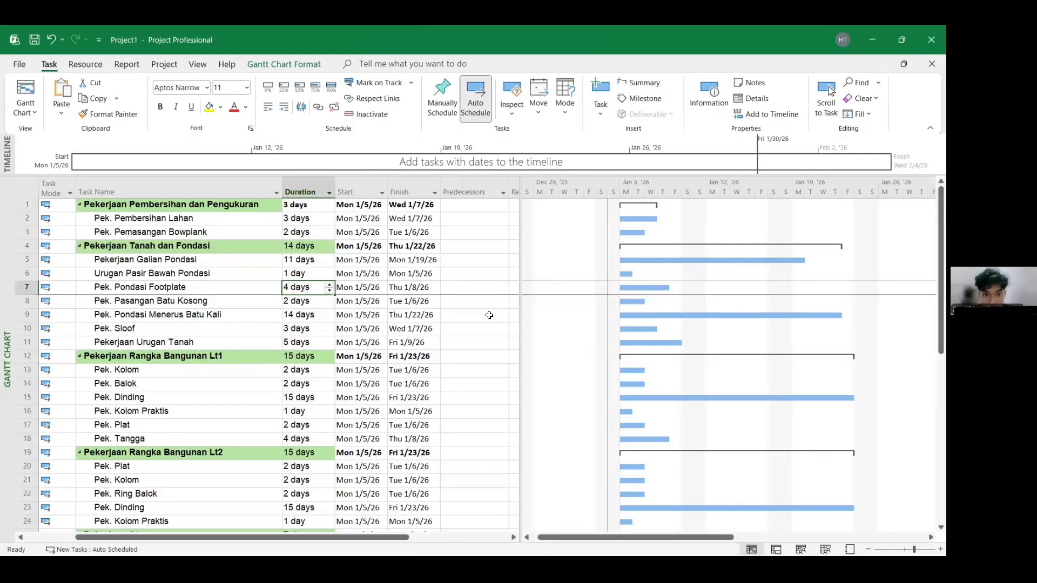
{"action": "left_click", "coordinate": [465, 230]}
{"action": "key", "text": "ctrl+v"}
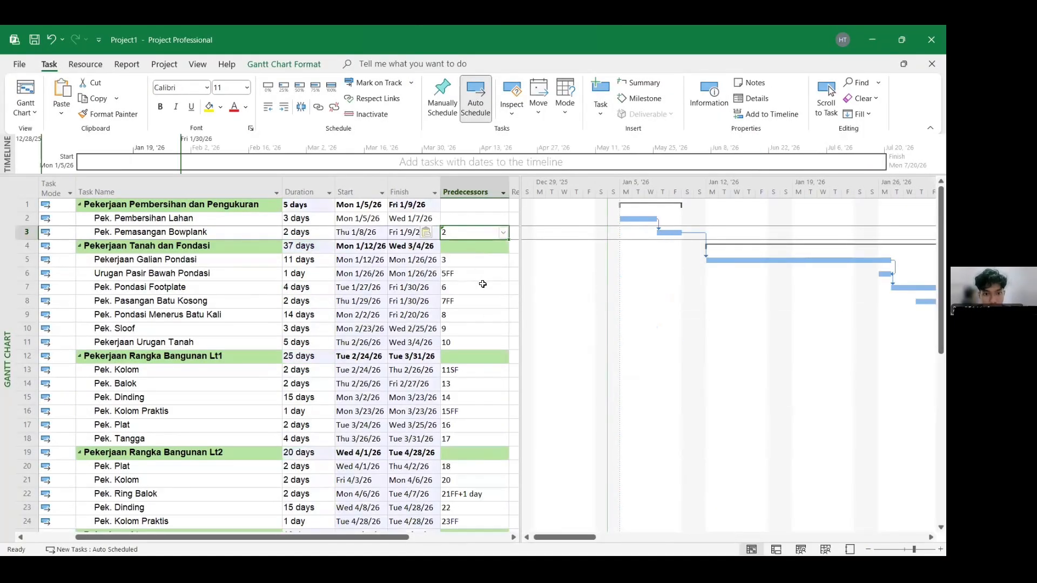
{"action": "left_click", "coordinate": [475, 285]}
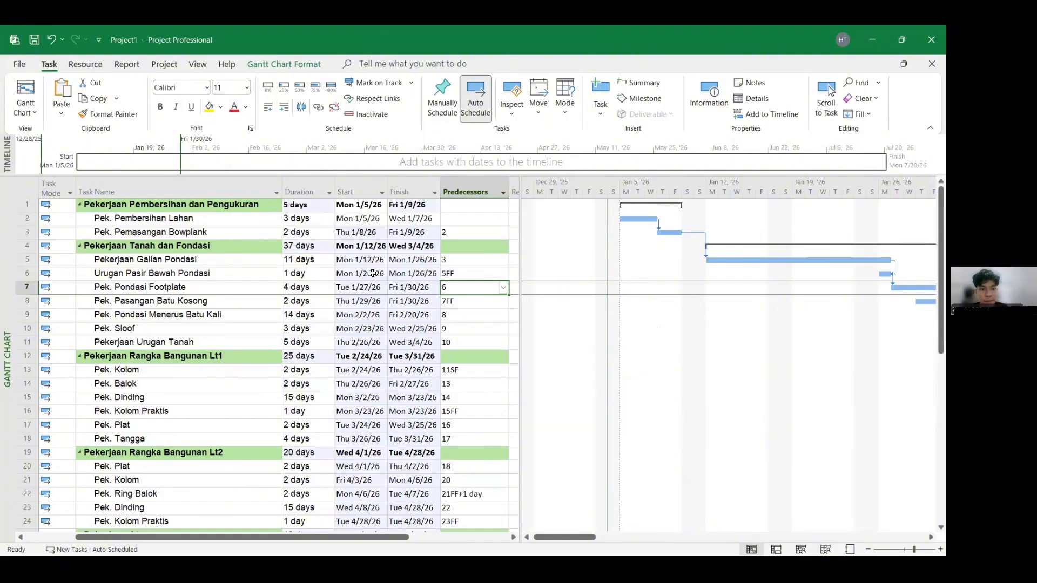
{"action": "left_click", "coordinate": [498, 233]}
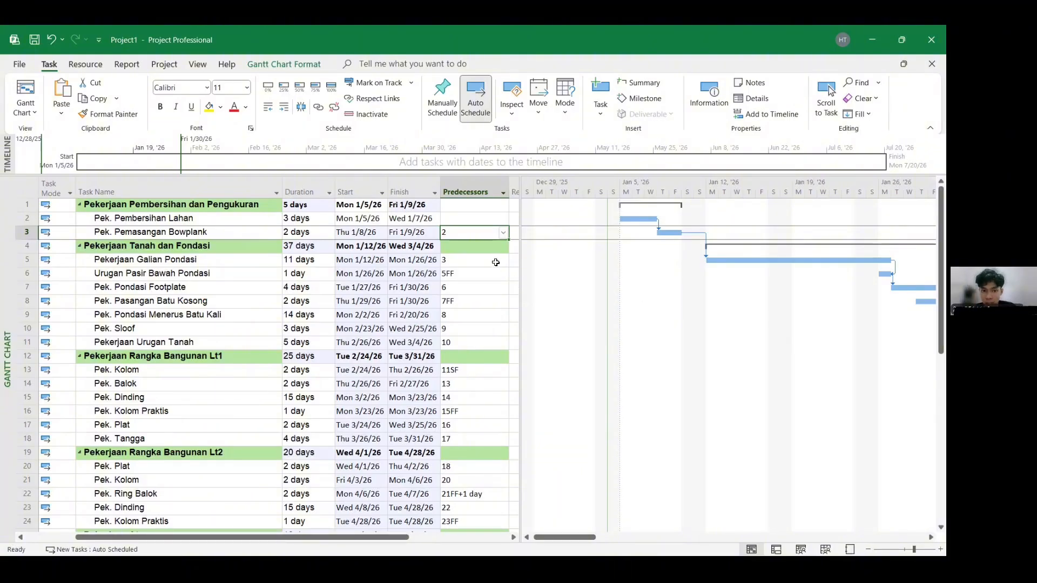
{"action": "left_click", "coordinate": [479, 261]}
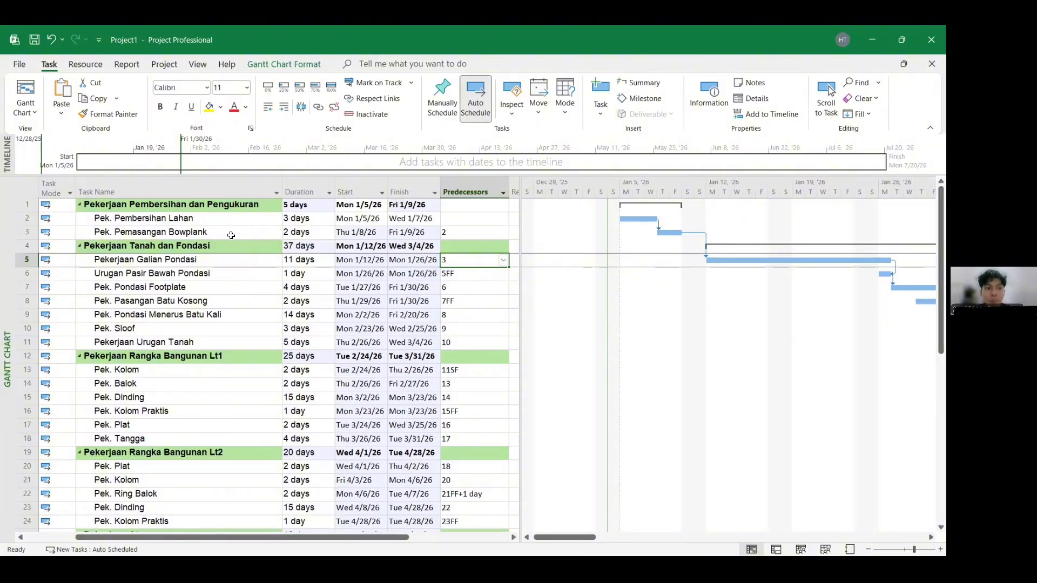
- Check the imported predecessor links of the site-clearing, foundation and first-floor frame tasks against their Gantt bars
{"action": "left_click", "coordinate": [479, 276]}
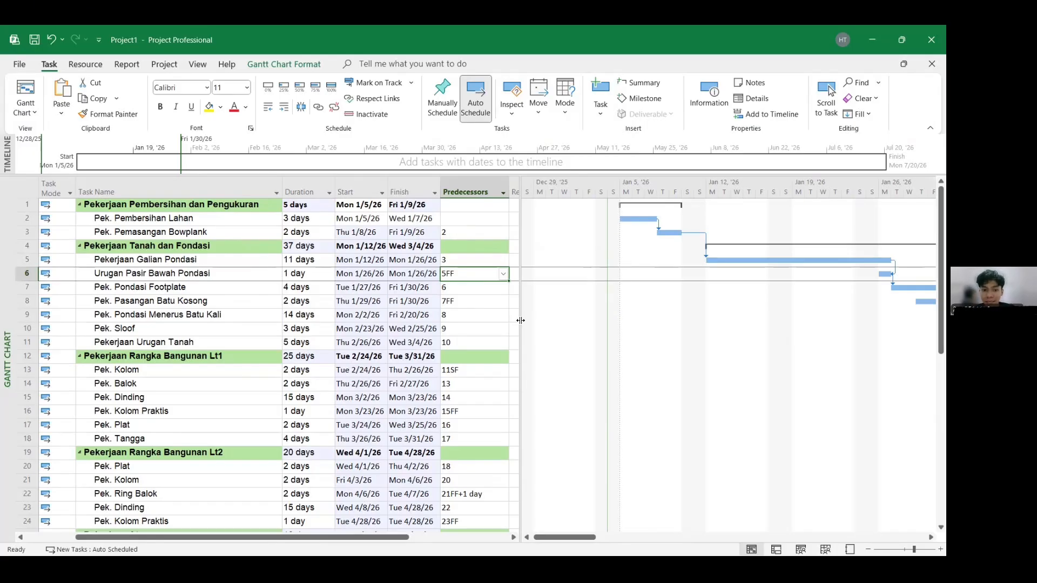
{"action": "left_click", "coordinate": [478, 284]}
{"action": "left_click", "coordinate": [480, 275]}
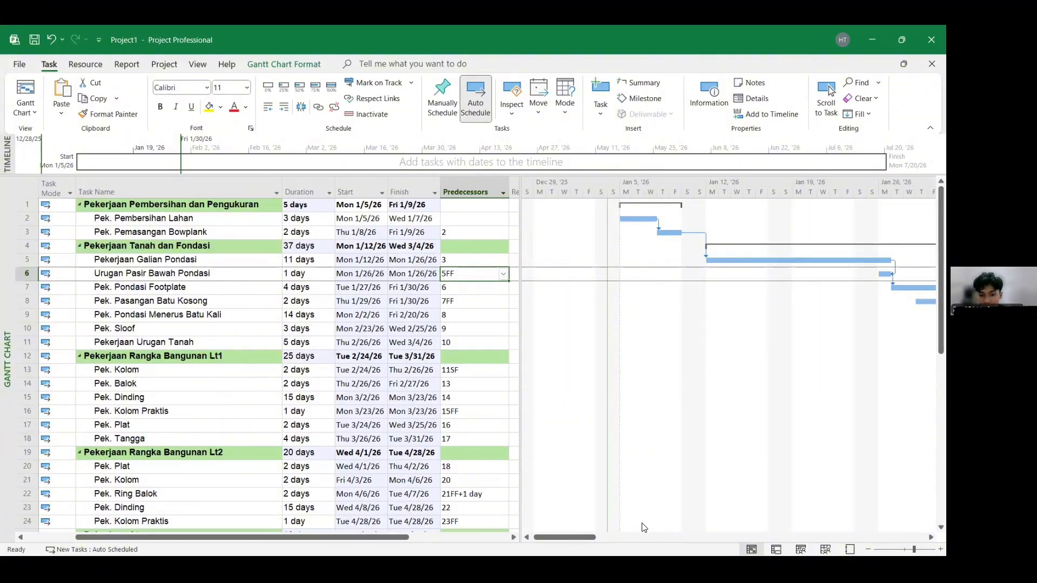
{"action": "left_click_drag", "start_coordinate": [610, 538], "coordinate": [627, 537]}
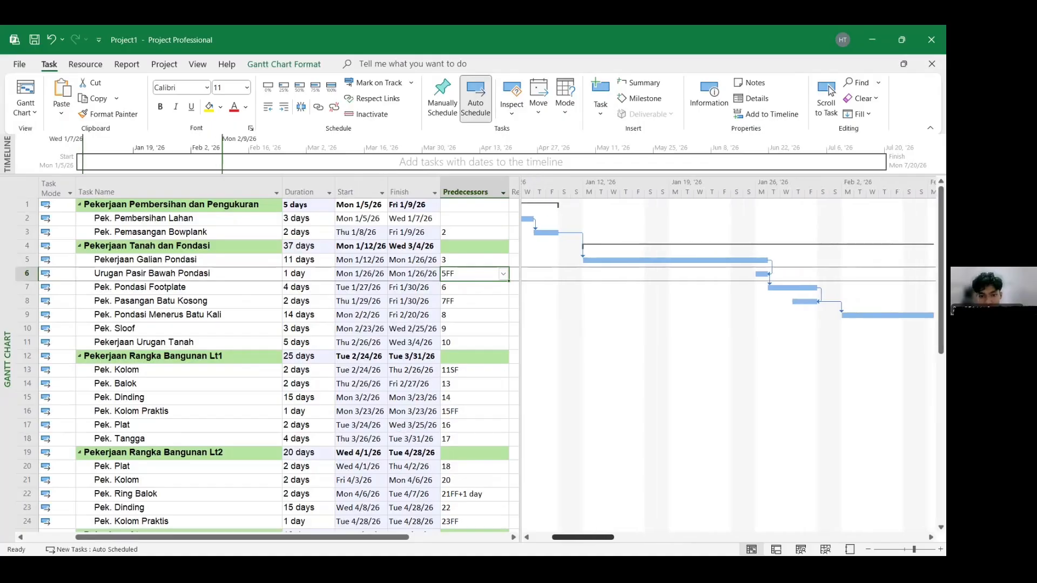
{"action": "left_click", "coordinate": [499, 310]}
{"action": "left_click", "coordinate": [478, 275]}
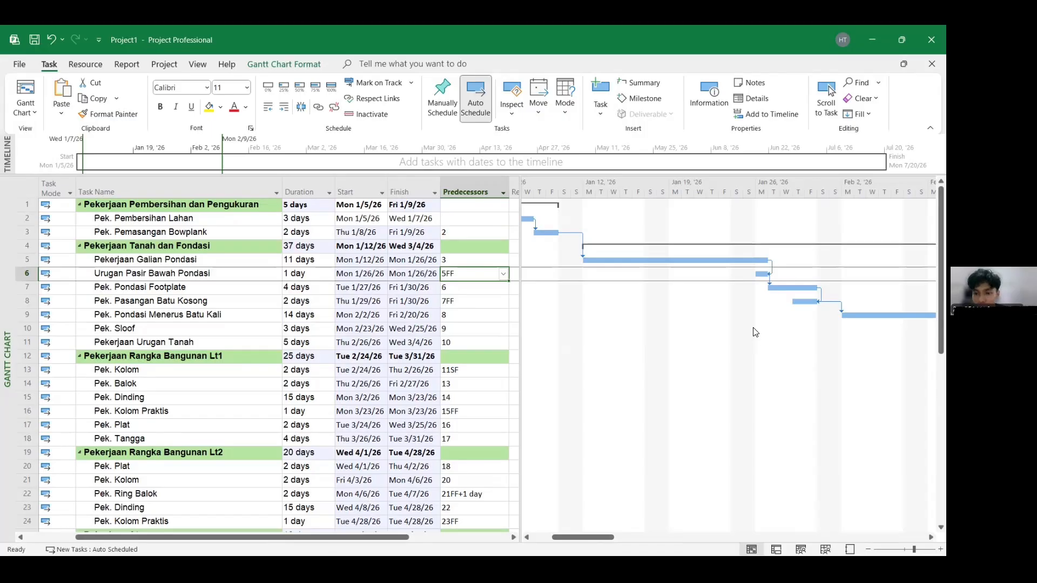
{"action": "left_click", "coordinate": [452, 291]}
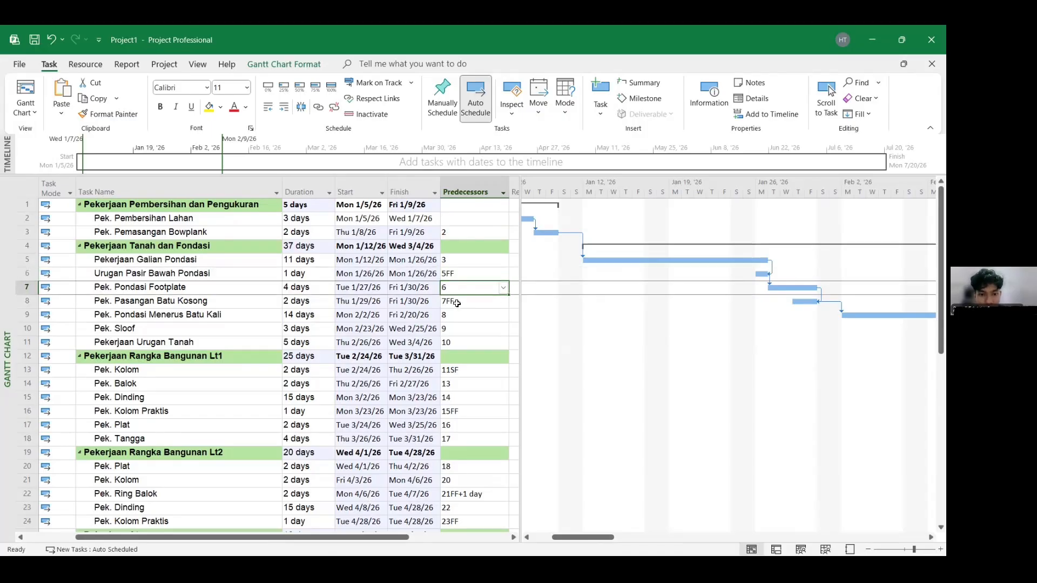
{"action": "left_click", "coordinate": [460, 302]}
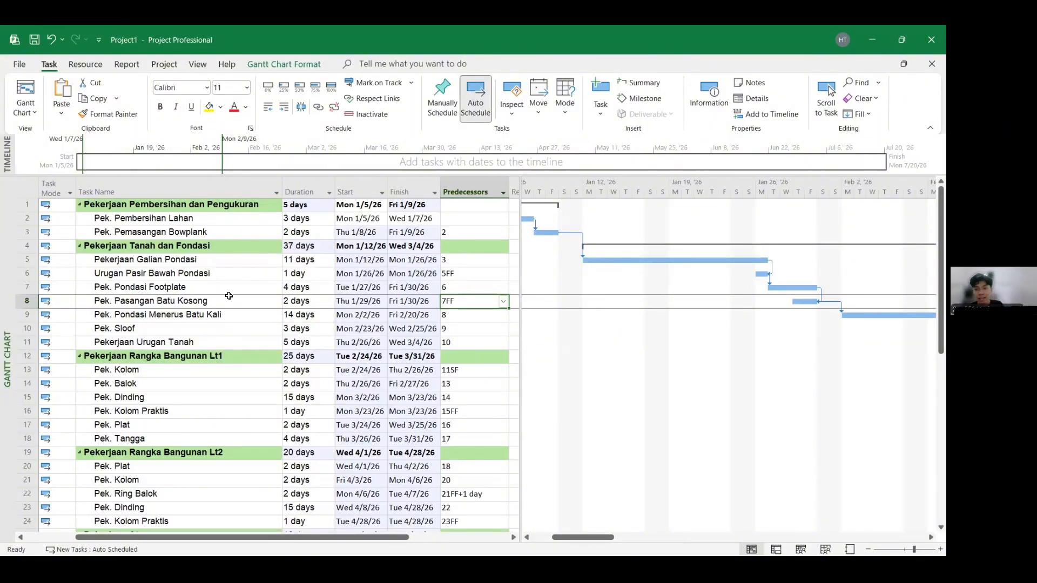
{"action": "scroll", "coordinate": [449, 352], "scroll_direction": "down", "scroll_amount": 1}
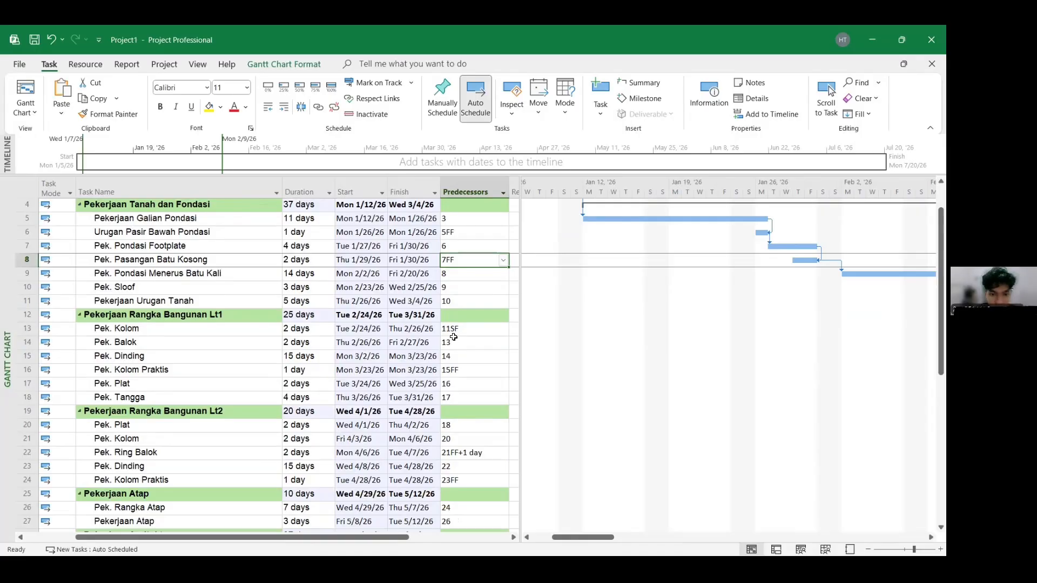
{"action": "left_click", "coordinate": [461, 332]}
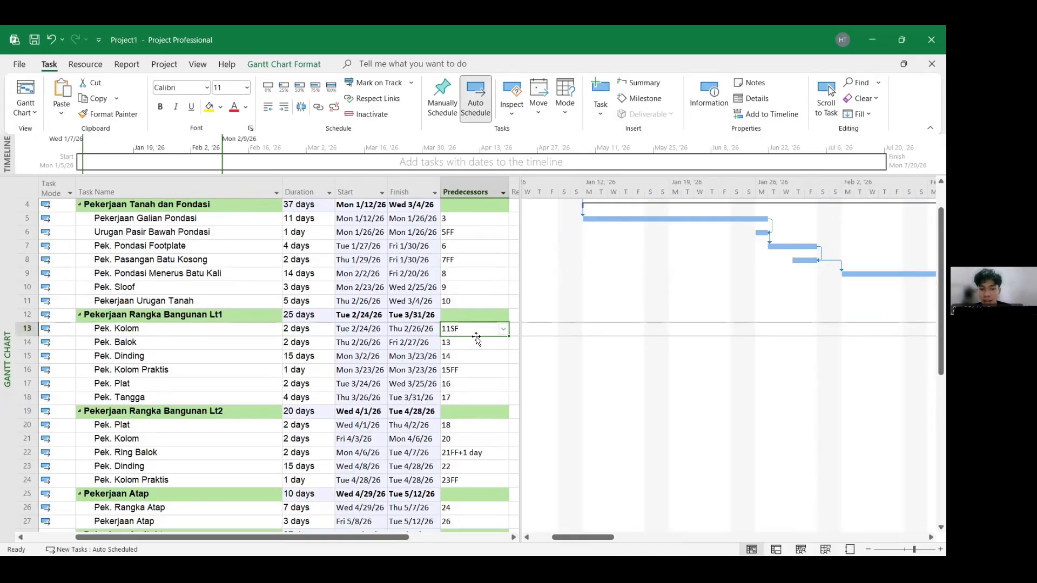
{"action": "left_click", "coordinate": [831, 90]}
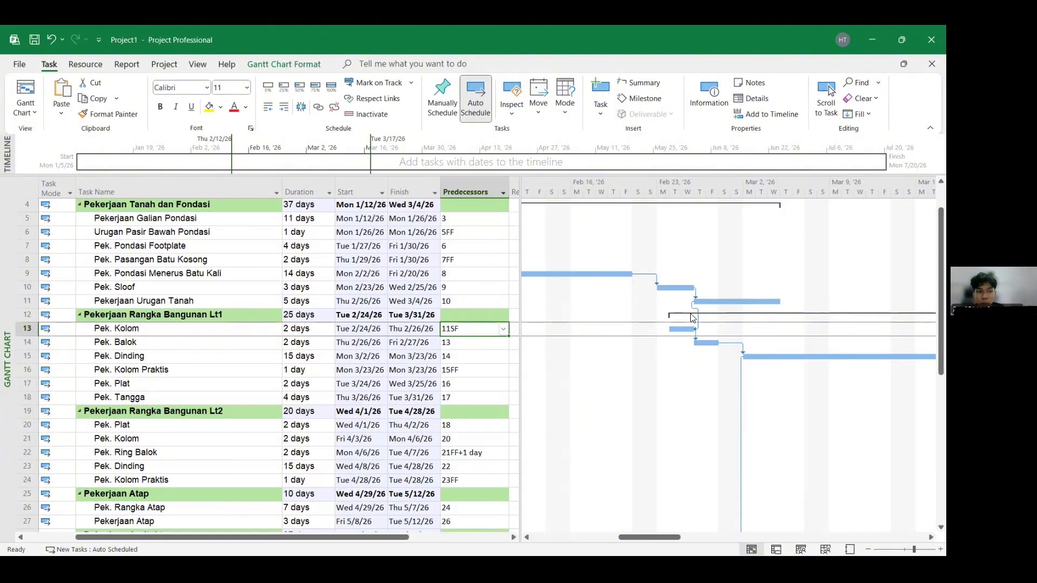
{"action": "left_click", "coordinate": [472, 369]}
{"action": "left_click", "coordinate": [473, 454]}
{"action": "scroll", "coordinate": [473, 410], "scroll_direction": "down", "scroll_amount": 2}
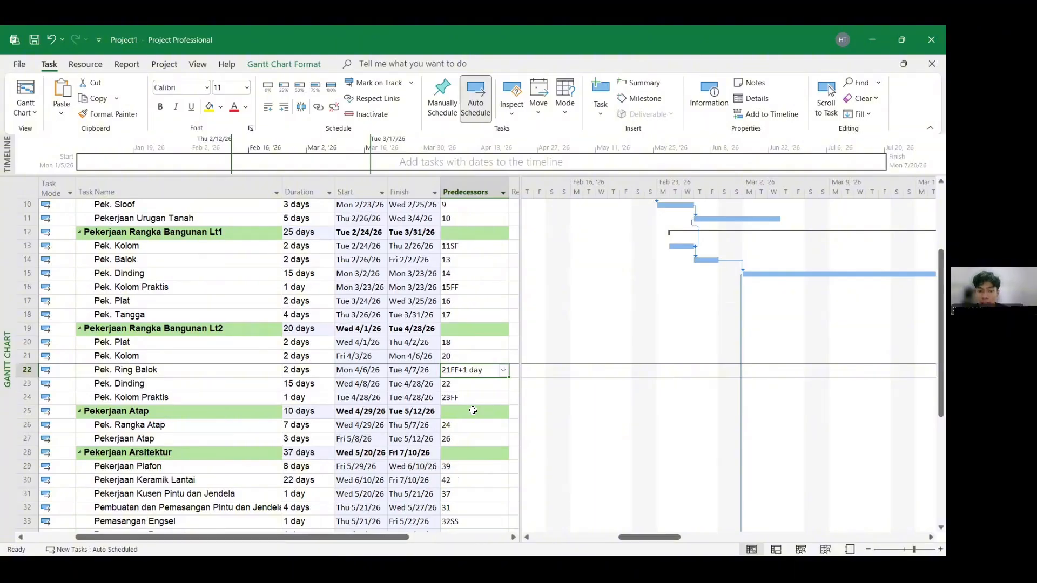
- Review the predecessor links of the remaining phases, from second-floor frame through MEP, in the Gantt chart
{"action": "left_click_drag", "start_coordinate": [650, 537], "coordinate": [720, 536]}
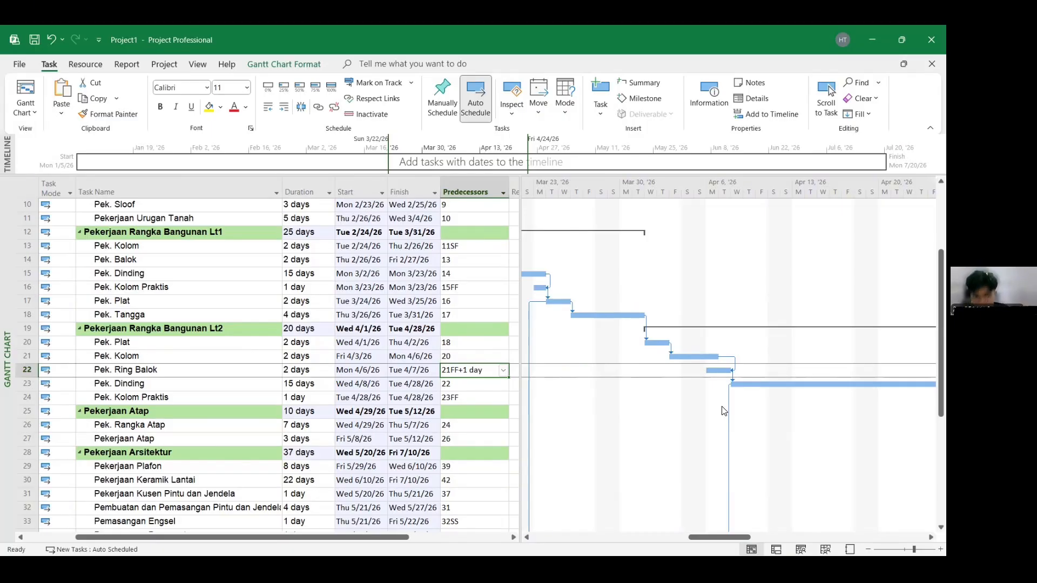
{"action": "left_click", "coordinate": [473, 397]}
{"action": "scroll", "coordinate": [447, 369], "scroll_direction": "down", "scroll_amount": 4}
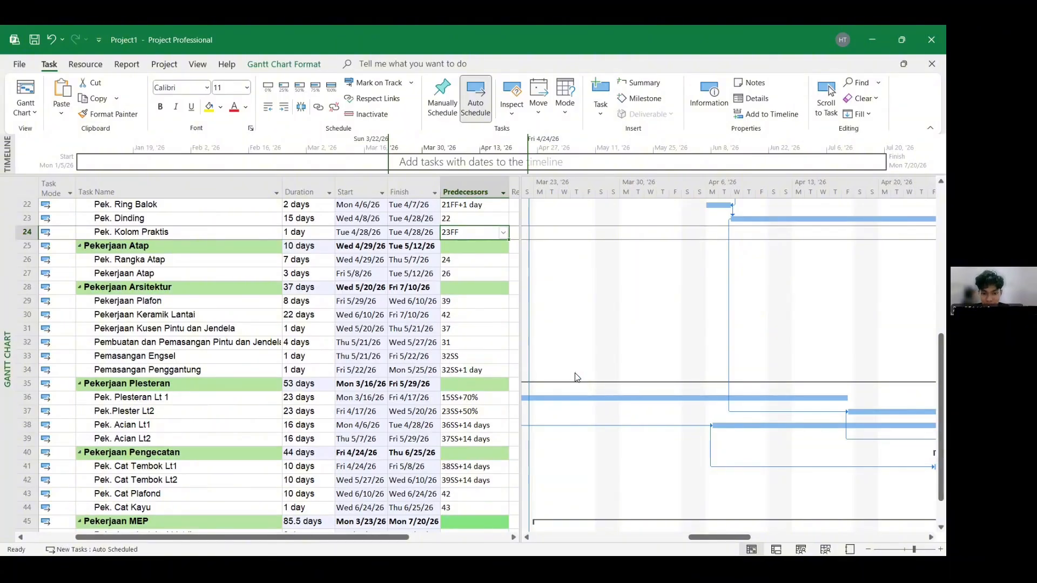
{"action": "left_click_drag", "start_coordinate": [702, 540], "coordinate": [774, 524]}
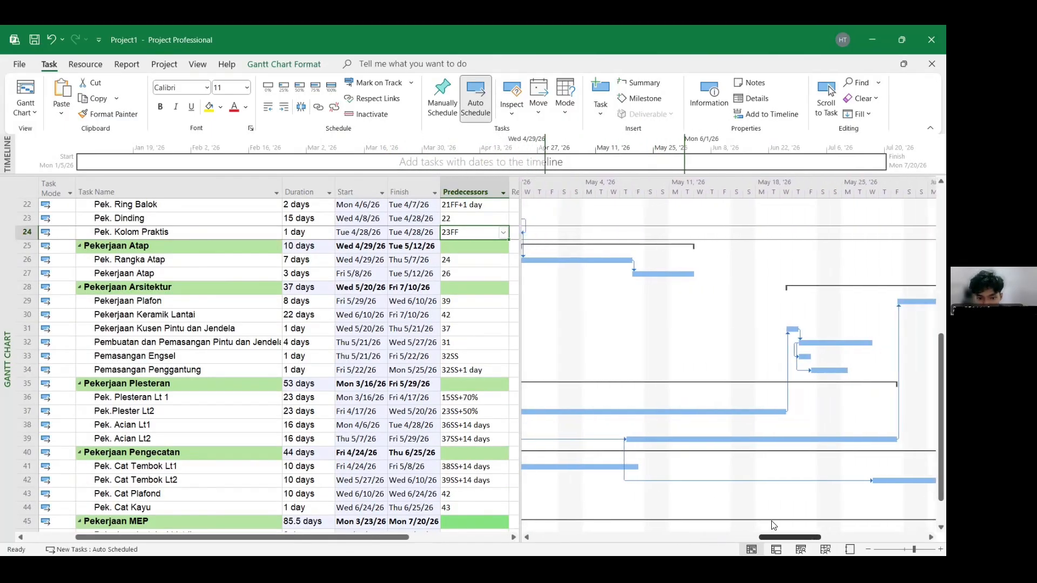
{"action": "left_click", "coordinate": [490, 356]}
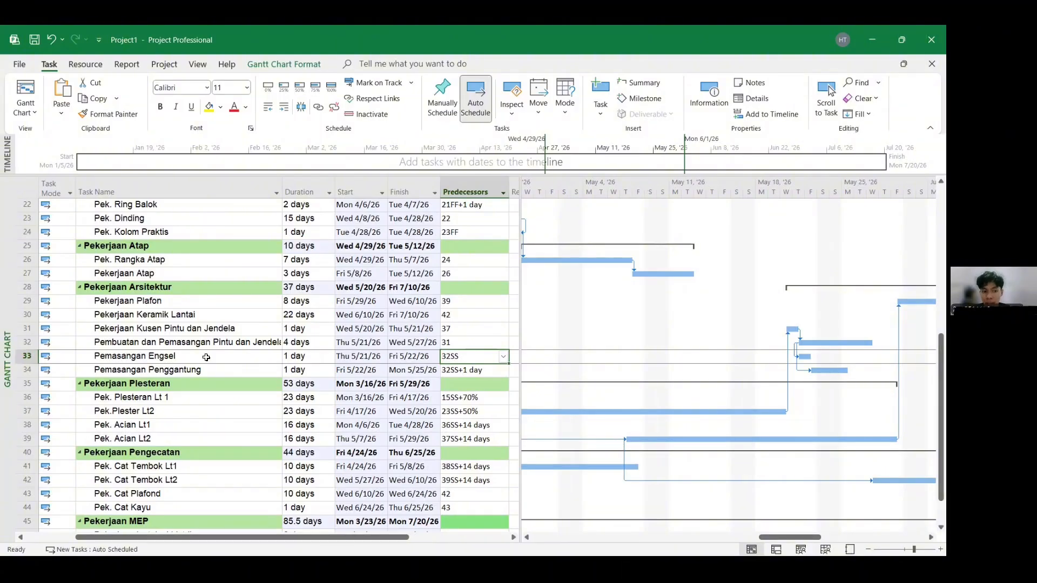
{"action": "left_click", "coordinate": [251, 371]}
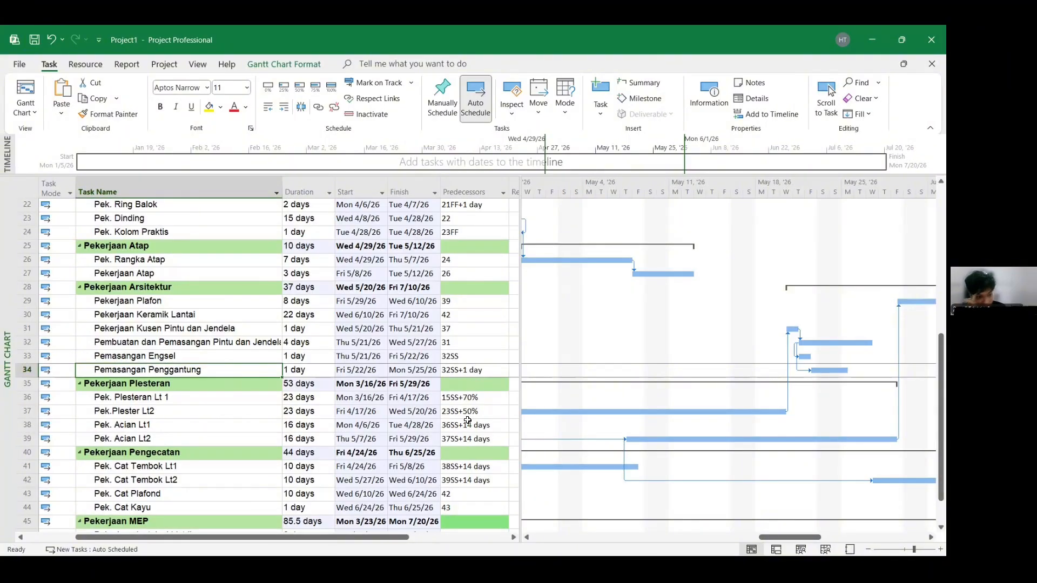
{"action": "left_click", "coordinate": [480, 399]}
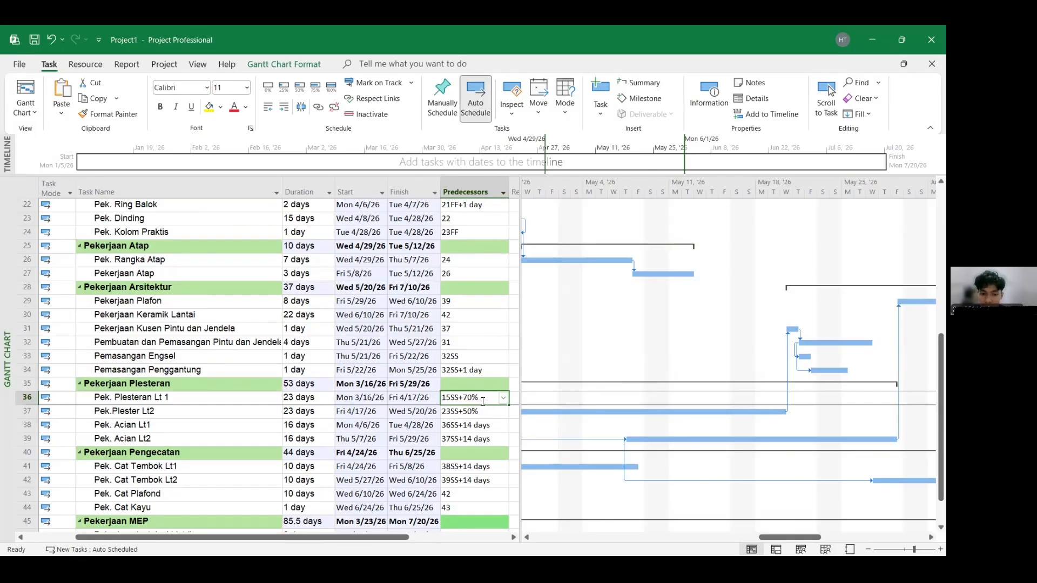
{"action": "left_click", "coordinate": [464, 414]}
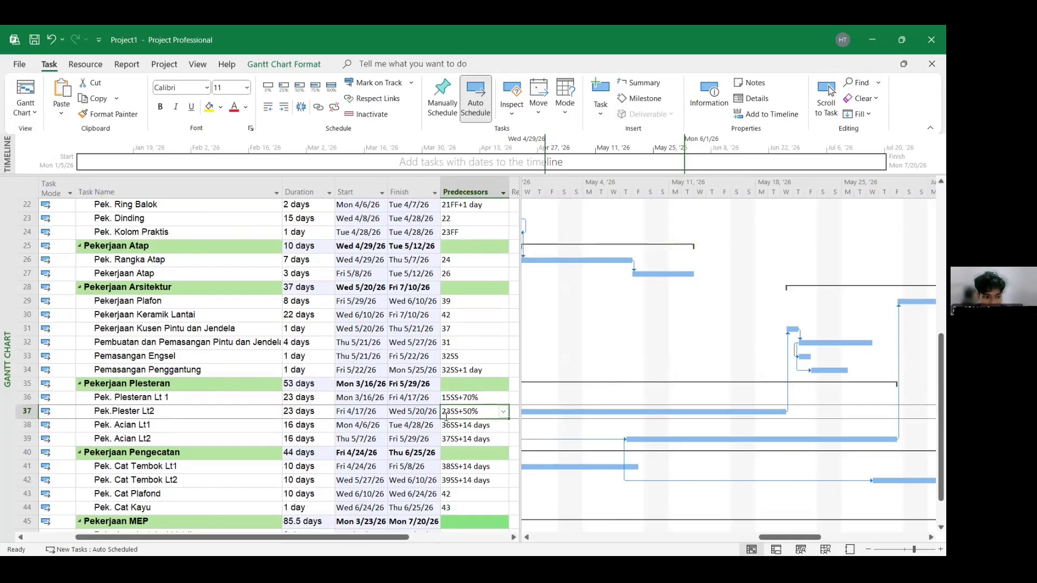
{"action": "left_click", "coordinate": [219, 402]}
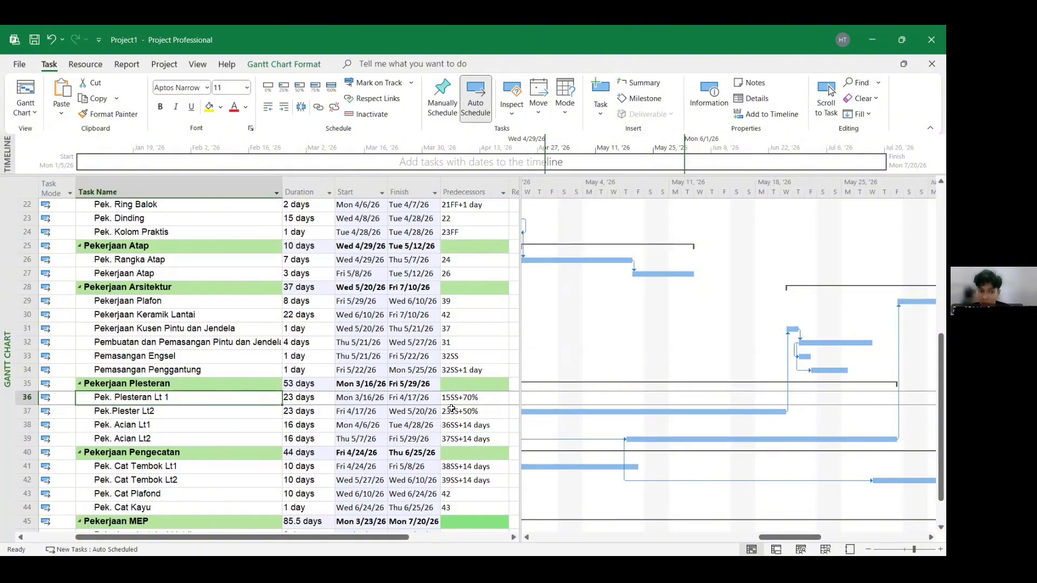
{"action": "scroll", "coordinate": [448, 390], "scroll_direction": "up", "scroll_amount": 4}
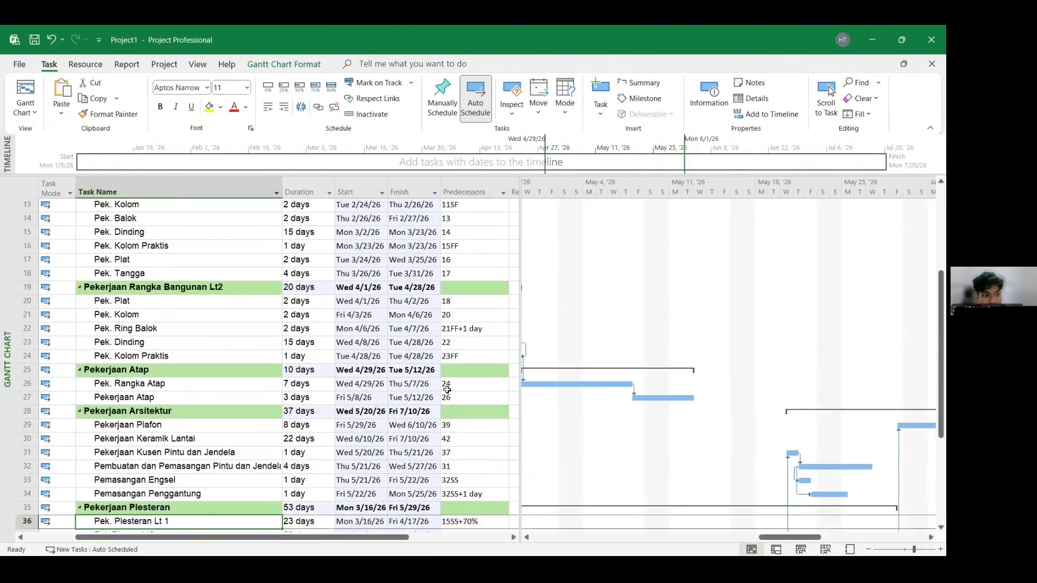
{"action": "left_click", "coordinate": [196, 279]}
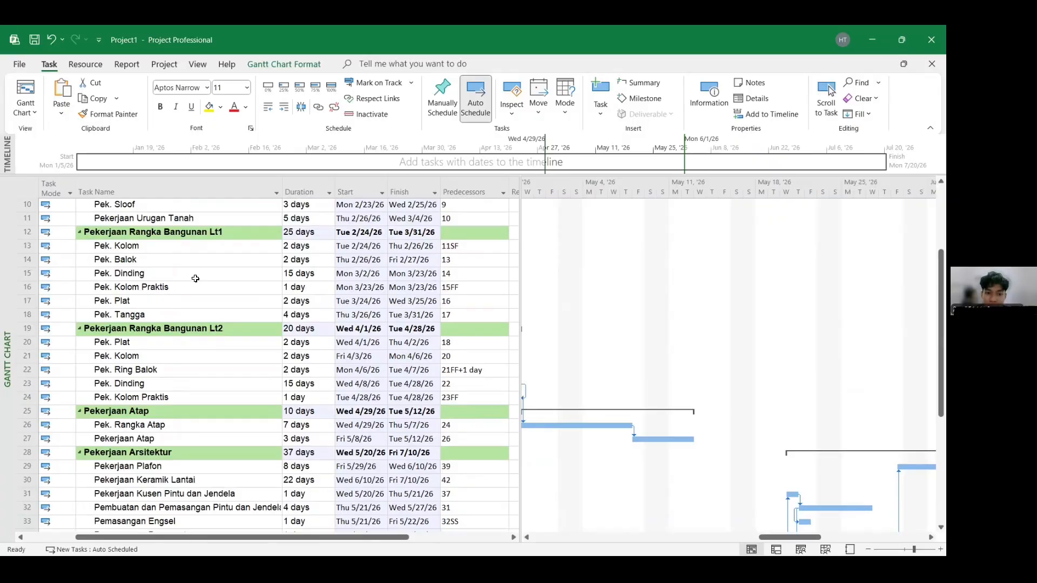
{"action": "scroll", "coordinate": [196, 279], "scroll_direction": "down", "scroll_amount": 6}
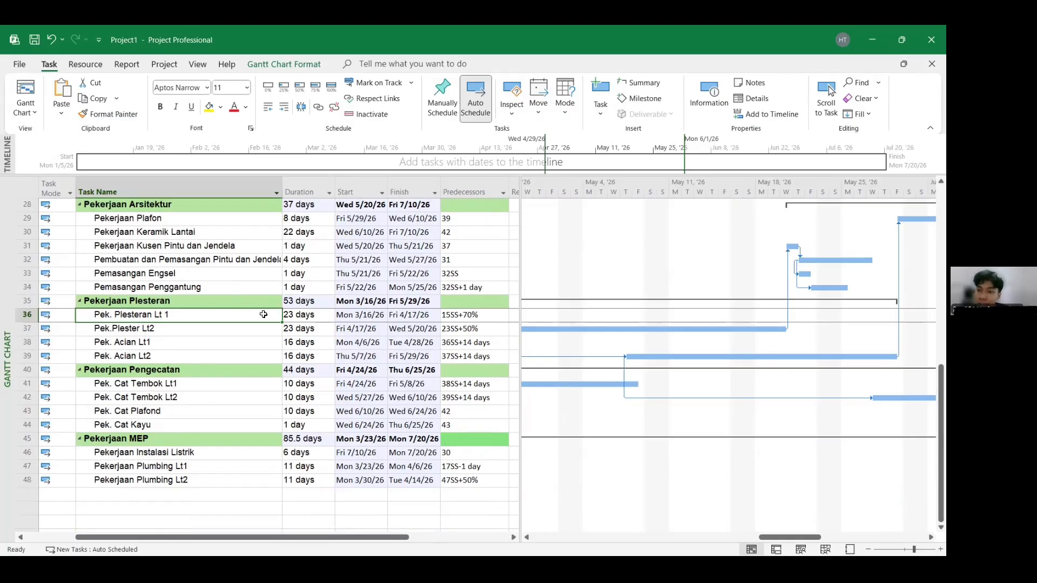
{"action": "left_click", "coordinate": [484, 344]}
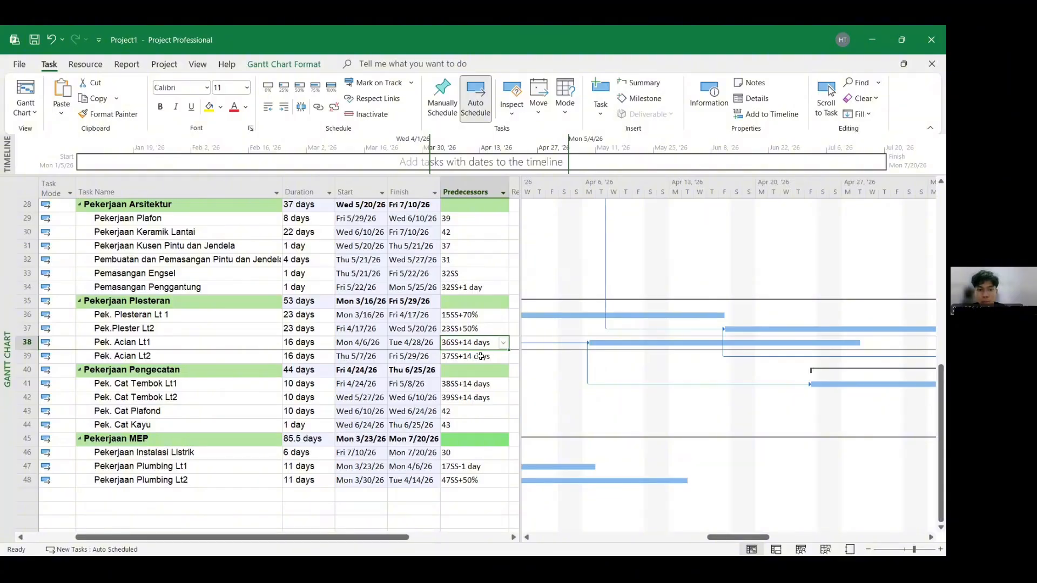
{"action": "left_click", "coordinate": [493, 318]}
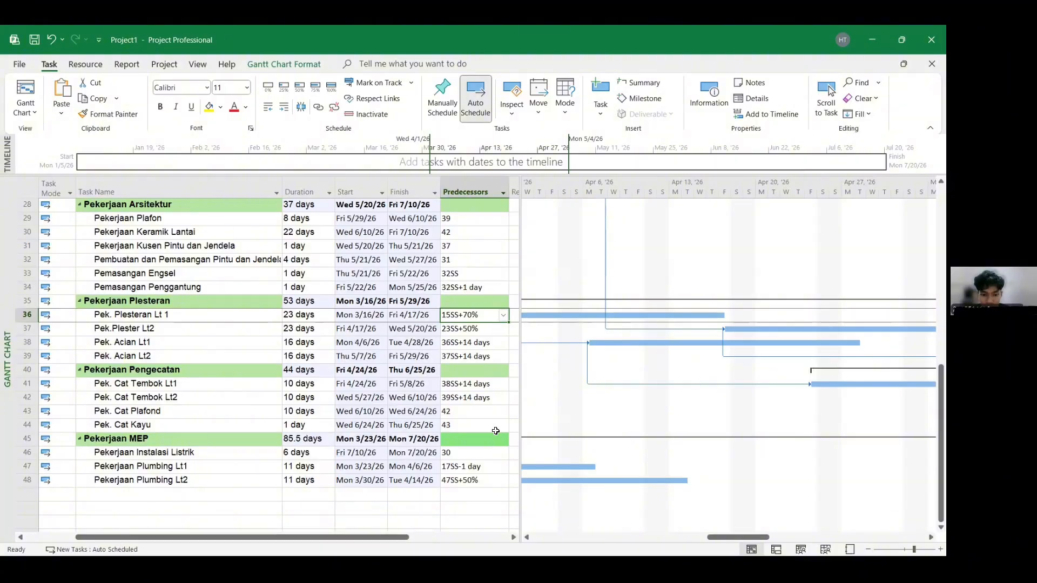
{"action": "scroll", "coordinate": [461, 481], "scroll_direction": "up", "scroll_amount": 3}
{"action": "scroll", "coordinate": [459, 473], "scroll_direction": "up", "scroll_amount": 6}
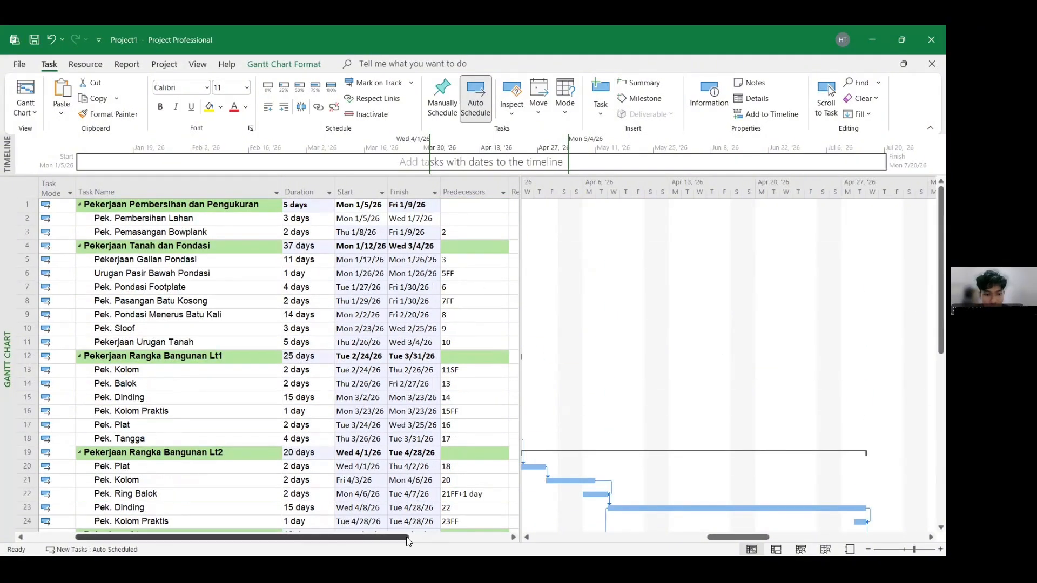
- Switch the project view to the Resource Sheet
{"action": "left_click", "coordinate": [26, 111]}
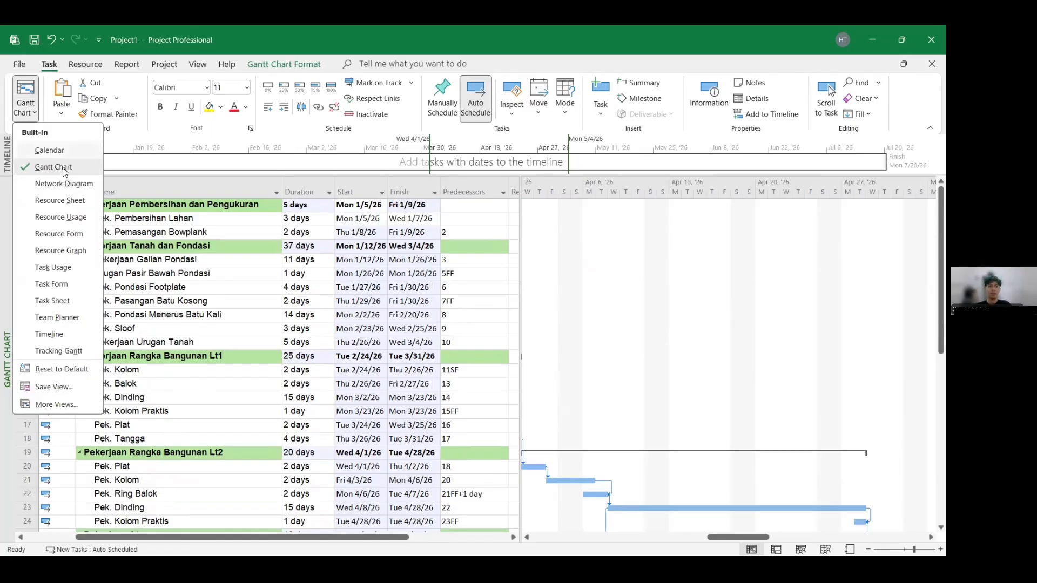
{"action": "left_click", "coordinate": [77, 201]}
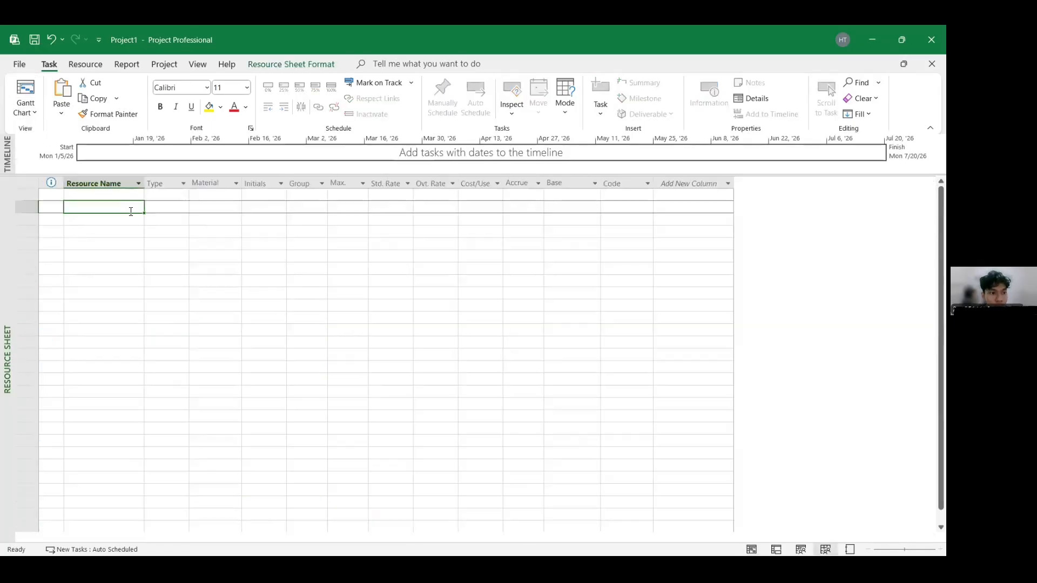
- Switch to the Excel ms project workbook and bring up the resource table below the task list
{"action": "key", "text": "super"}
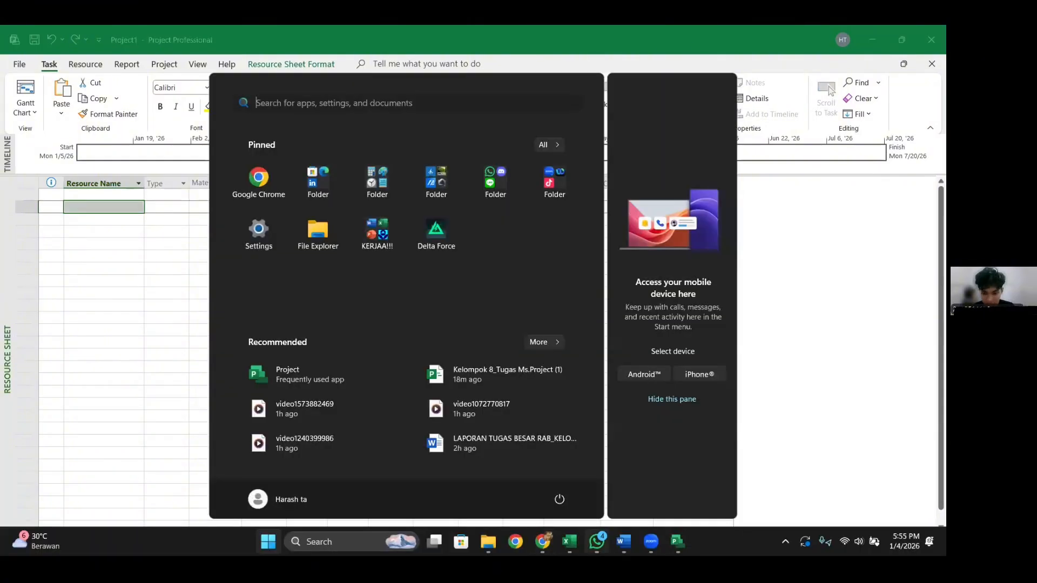
{"action": "left_click", "coordinate": [569, 541]}
{"action": "left_click", "coordinate": [533, 406]}
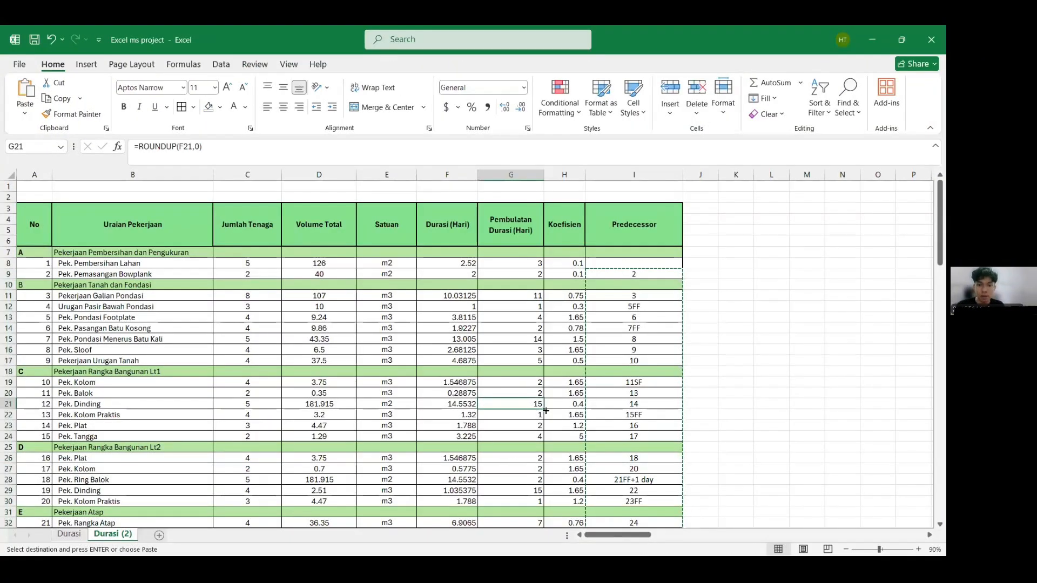
{"action": "key", "text": "Escape"}
{"action": "scroll", "coordinate": [556, 427], "scroll_direction": "down", "scroll_amount": 10}
{"action": "scroll", "coordinate": [557, 427], "scroll_direction": "down", "scroll_amount": 4}
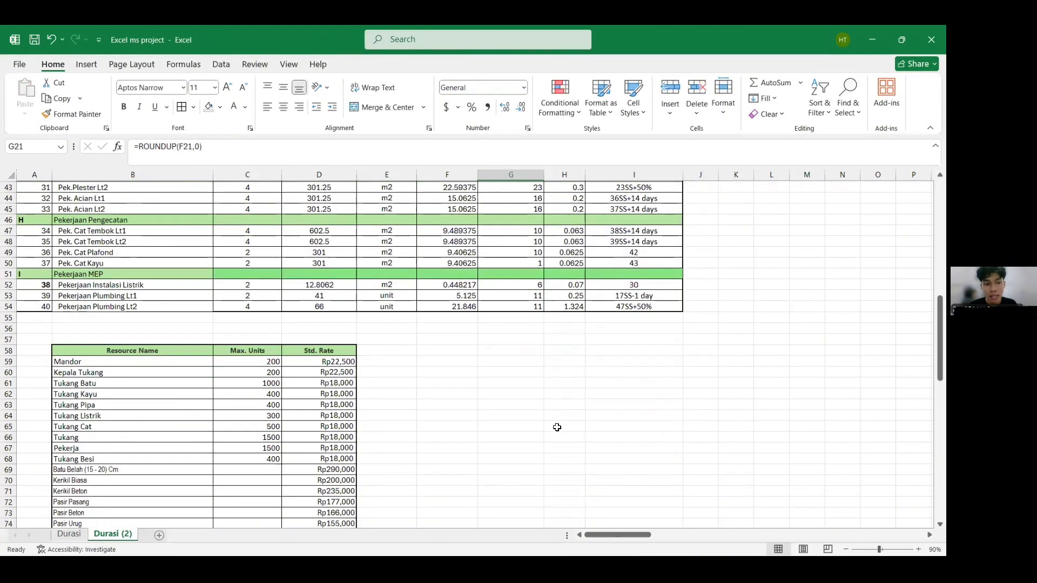
{"action": "scroll", "coordinate": [453, 388], "scroll_direction": "down", "scroll_amount": 3}
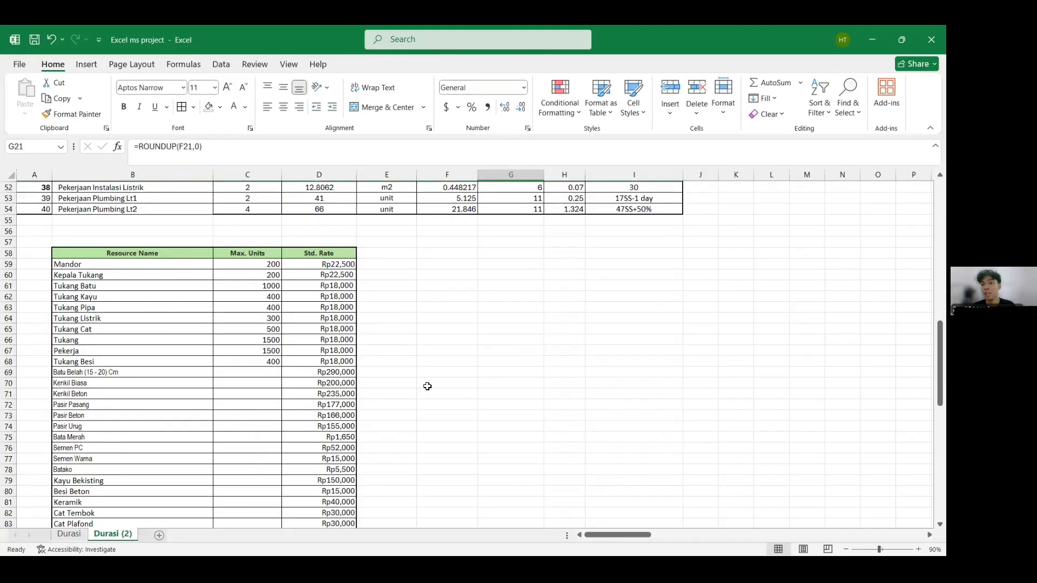
- Add the note PER DAY beside Mandor's standard rate in the Excel resource table
{"action": "left_click", "coordinate": [357, 267]}
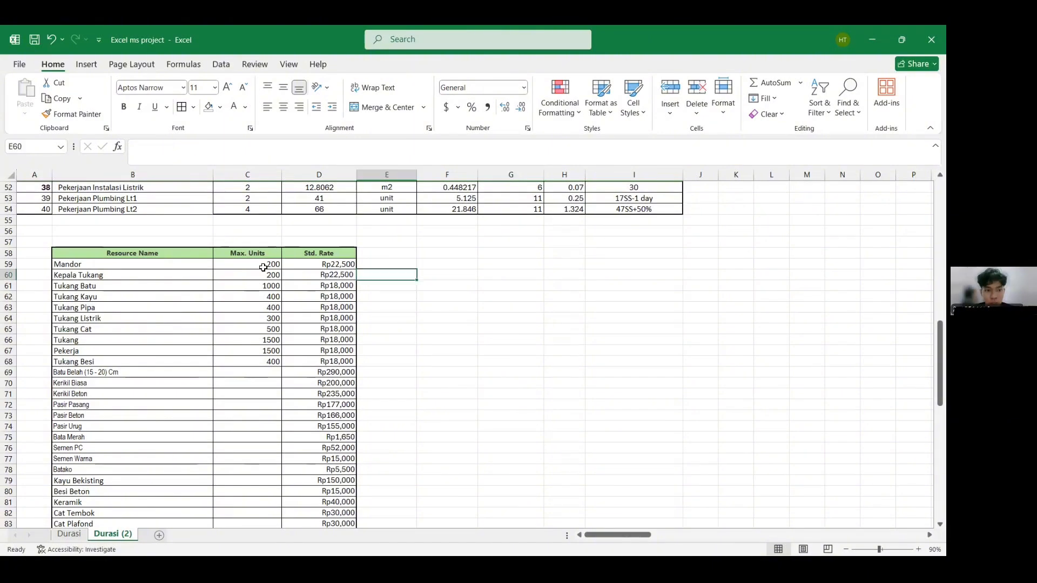
{"action": "left_click", "coordinate": [206, 266]}
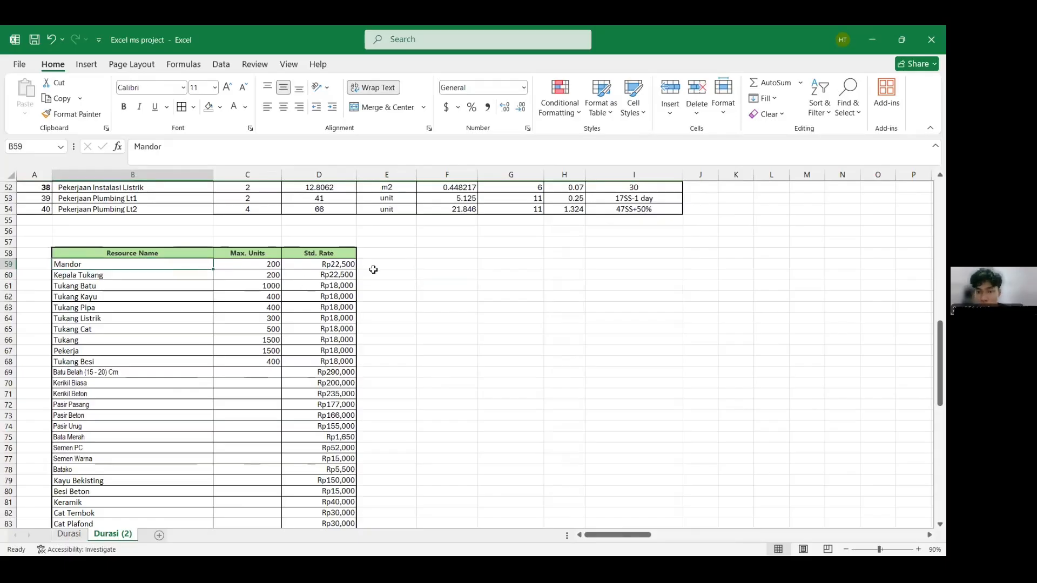
{"action": "left_click", "coordinate": [345, 265]}
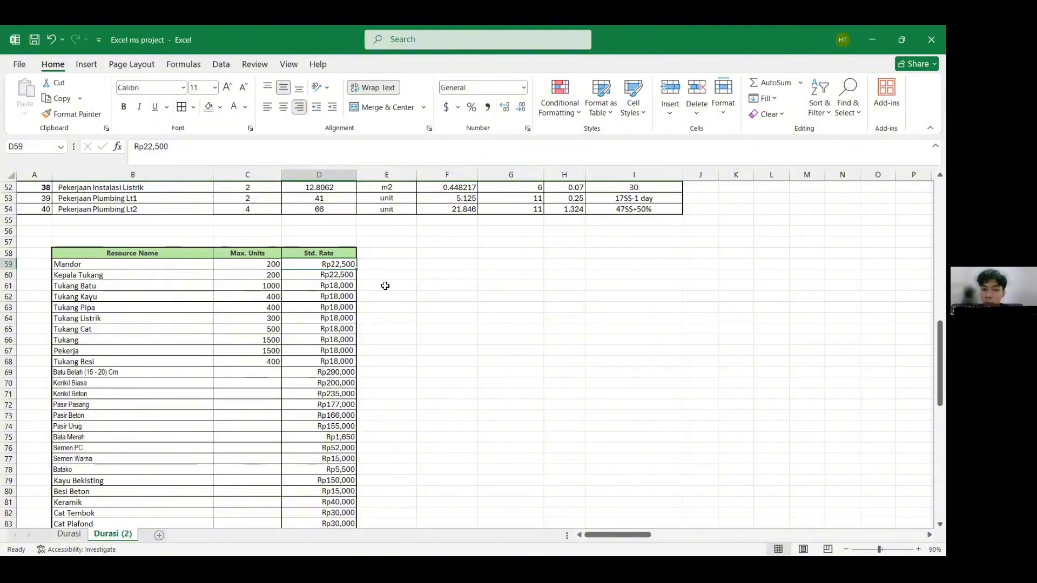
{"action": "left_click", "coordinate": [366, 265]}
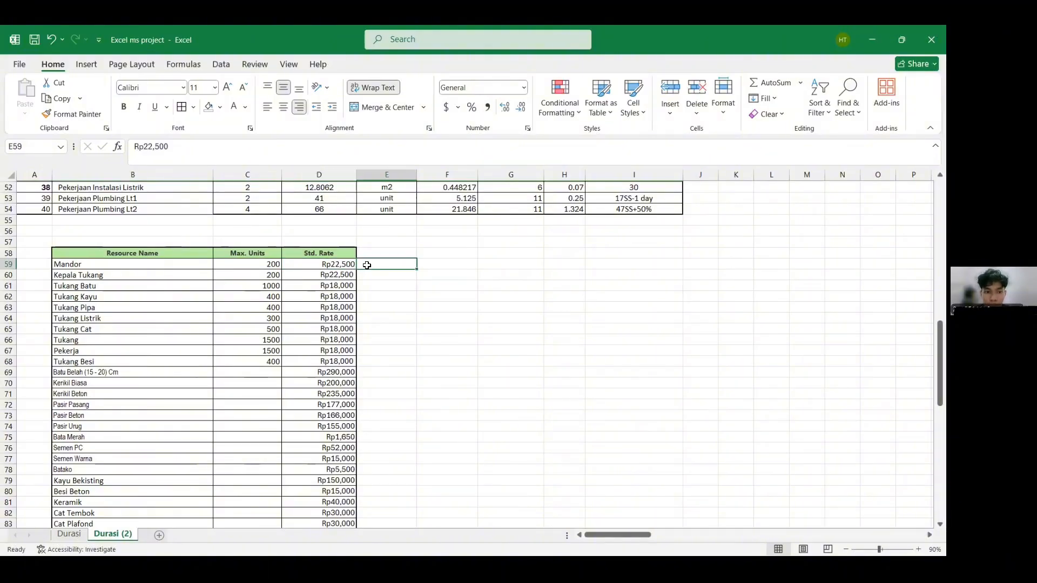
{"action": "type", "text": "PER DY"}
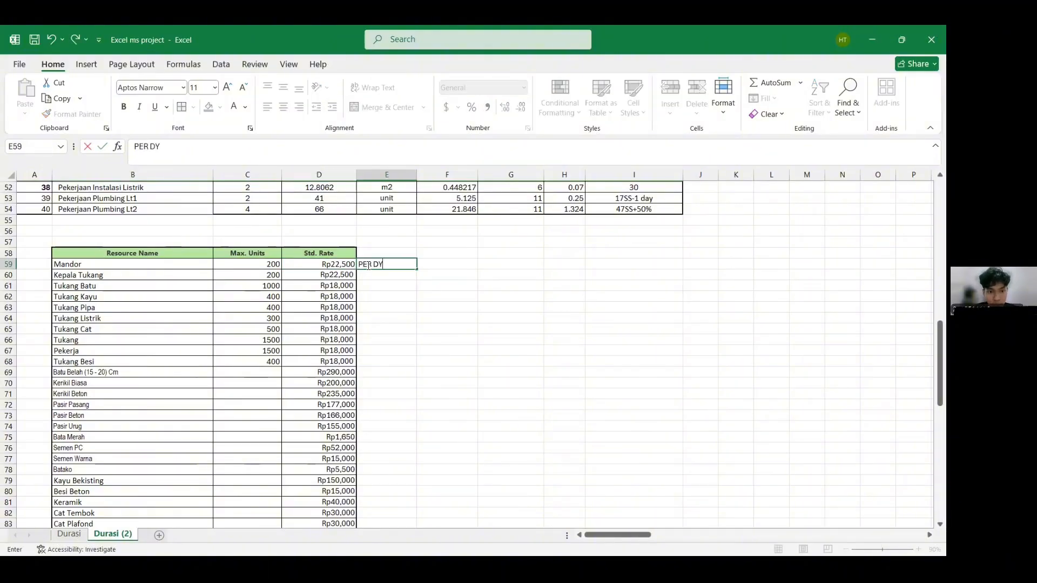
{"action": "key", "text": "BackSpace"}
{"action": "type", "text": "AY"}
{"action": "key", "text": "Return"}
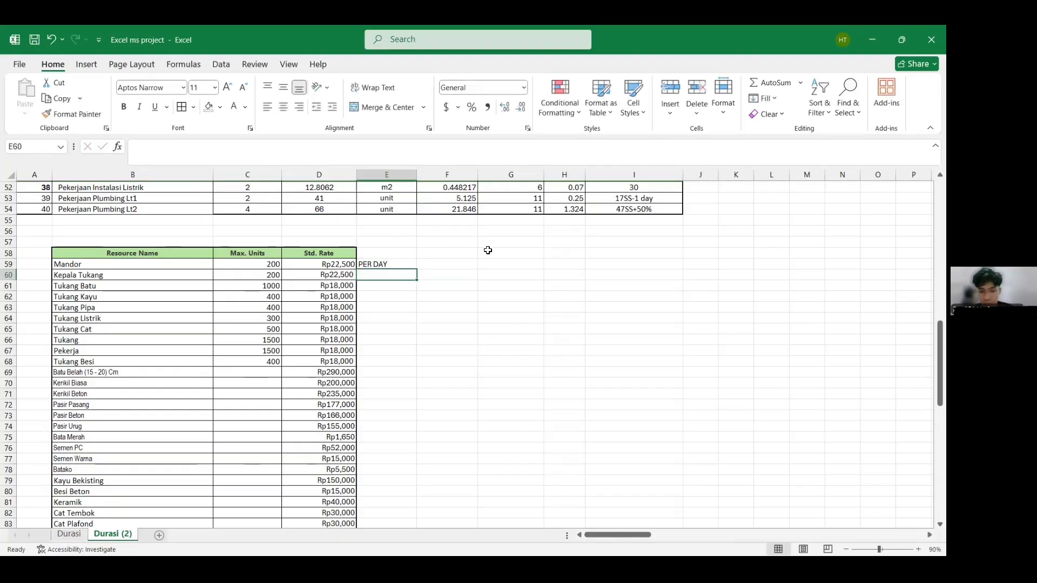
- Copy the resource names from the Excel resource table and paste them into the Project Resource Sheet
{"action": "left_click", "coordinate": [511, 264]}
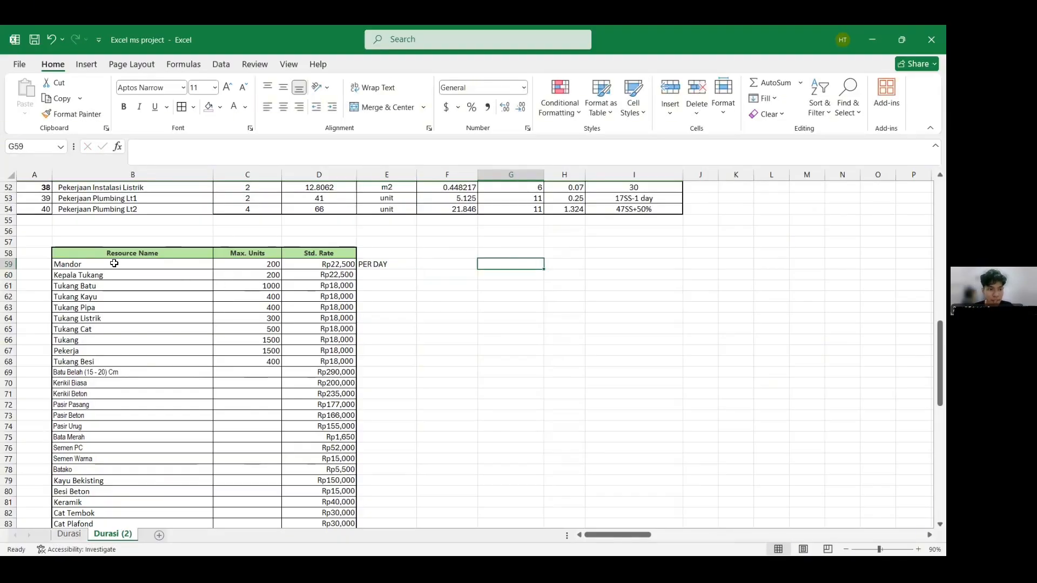
{"action": "left_click_drag", "start_coordinate": [116, 265], "coordinate": [157, 528]}
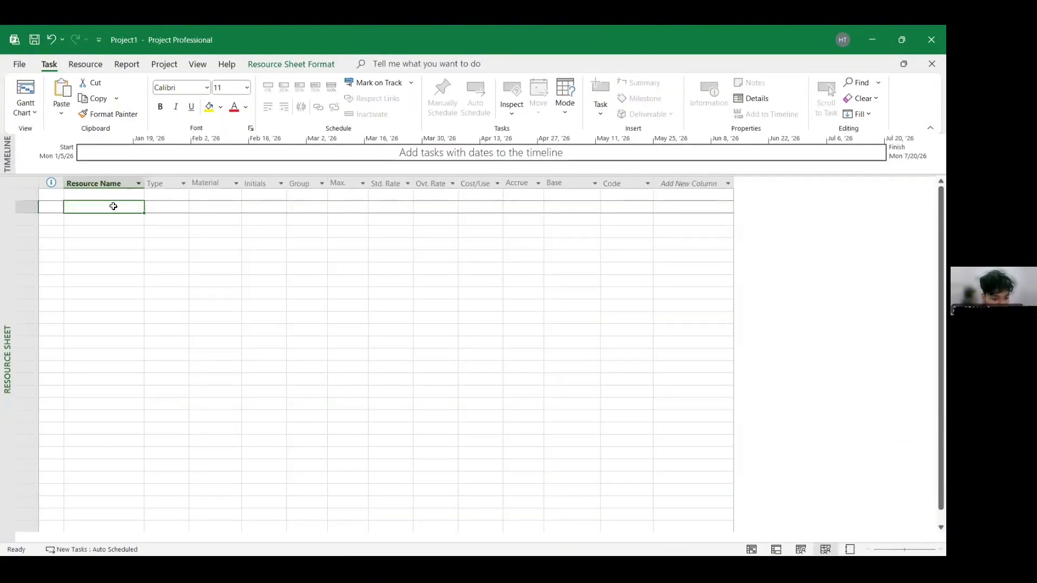
{"action": "key", "text": "ctrl+v"}
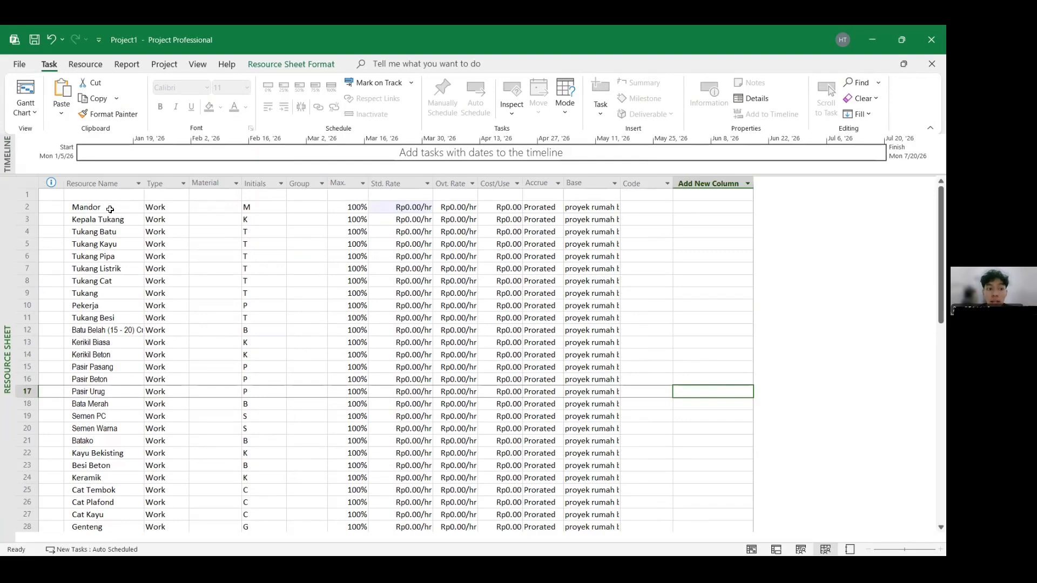
- Set Mandor's maximum units to 200%
{"action": "scroll", "coordinate": [120, 389], "scroll_direction": "down", "scroll_amount": 5}
{"action": "scroll", "coordinate": [122, 387], "scroll_direction": "up", "scroll_amount": 3}
{"action": "scroll", "coordinate": [122, 387], "scroll_direction": "up", "scroll_amount": 2}
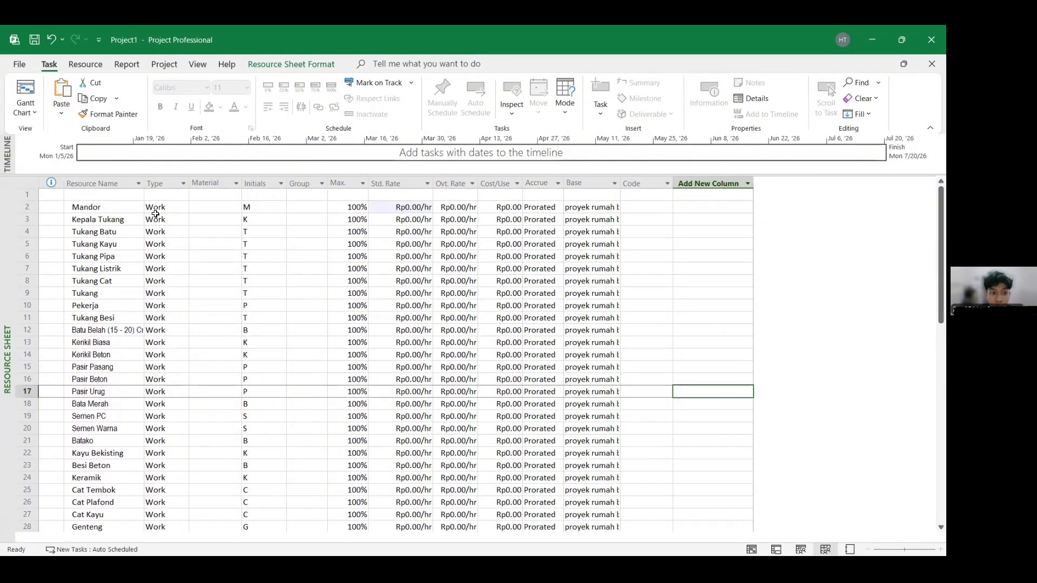
{"action": "left_click", "coordinate": [176, 209]}
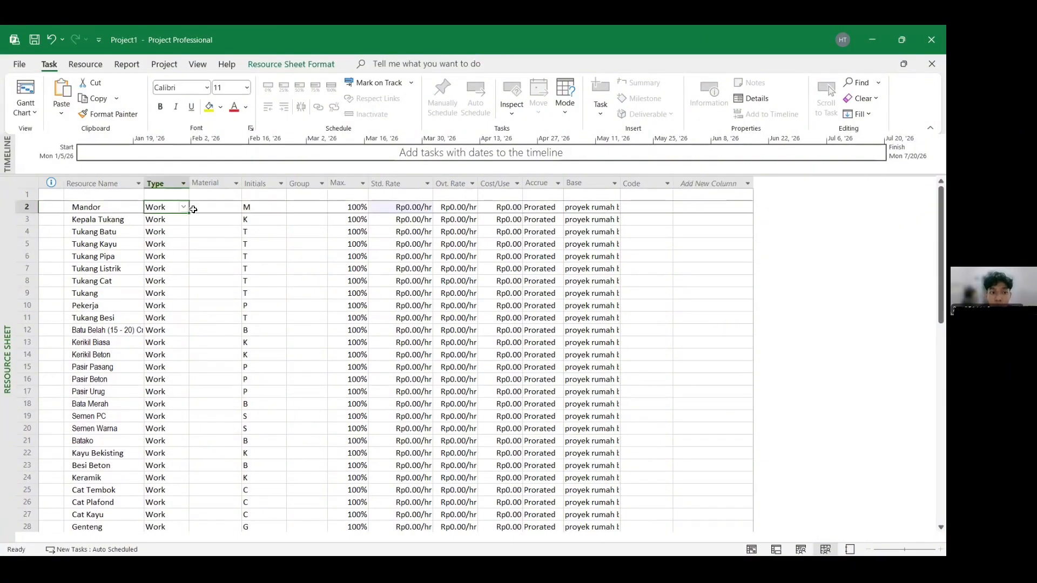
{"action": "left_click", "coordinate": [213, 206]}
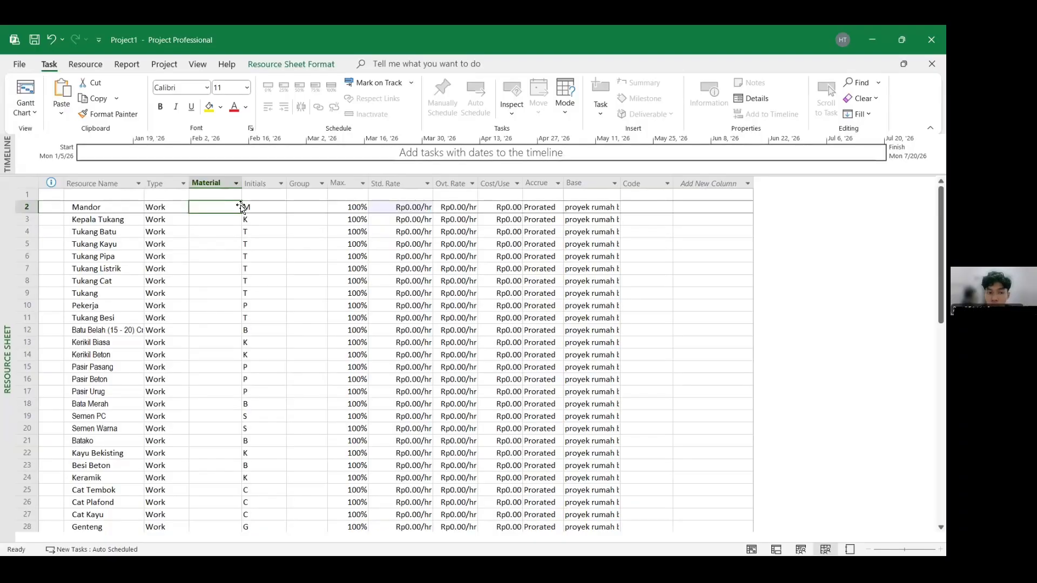
{"action": "left_click", "coordinate": [357, 207]}
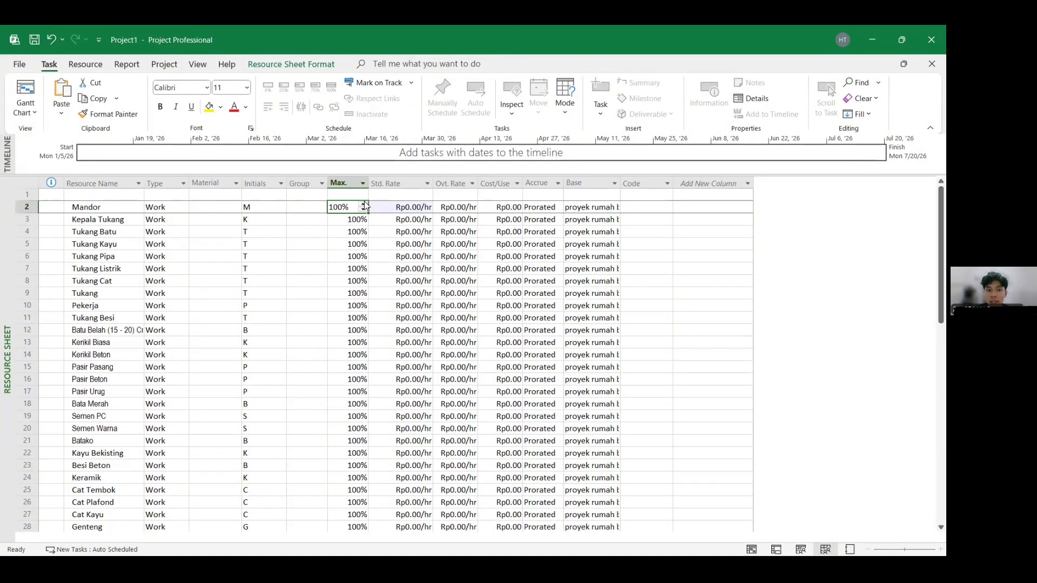
{"action": "left_click", "coordinate": [364, 205]}
{"action": "left_click", "coordinate": [364, 205]}
{"action": "left_click", "coordinate": [385, 216]}
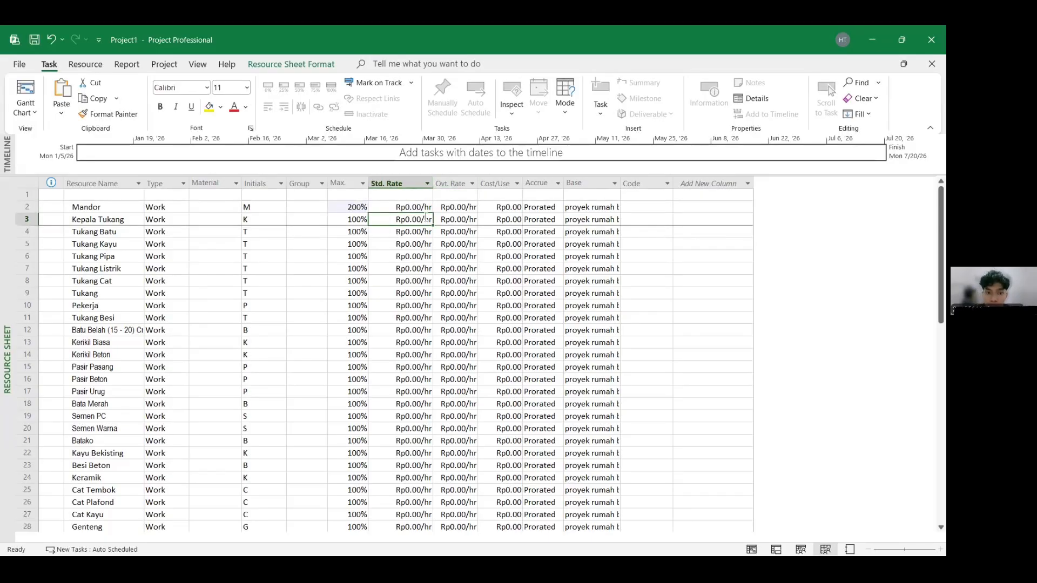
- Set Mandor's standard rate to 22,500 per hour
{"action": "left_click", "coordinate": [412, 208]}
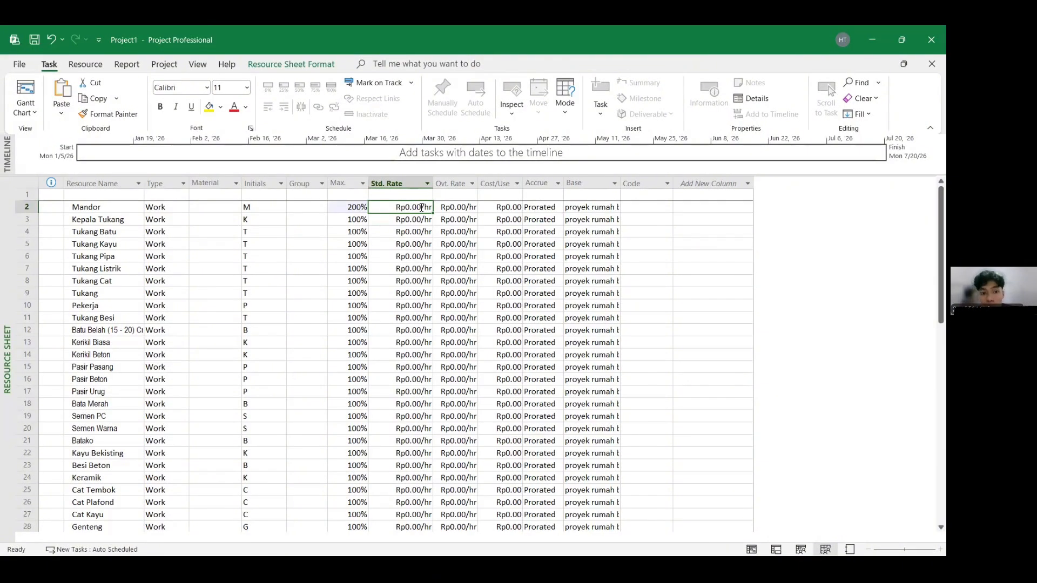
{"action": "type", "text": "2"}
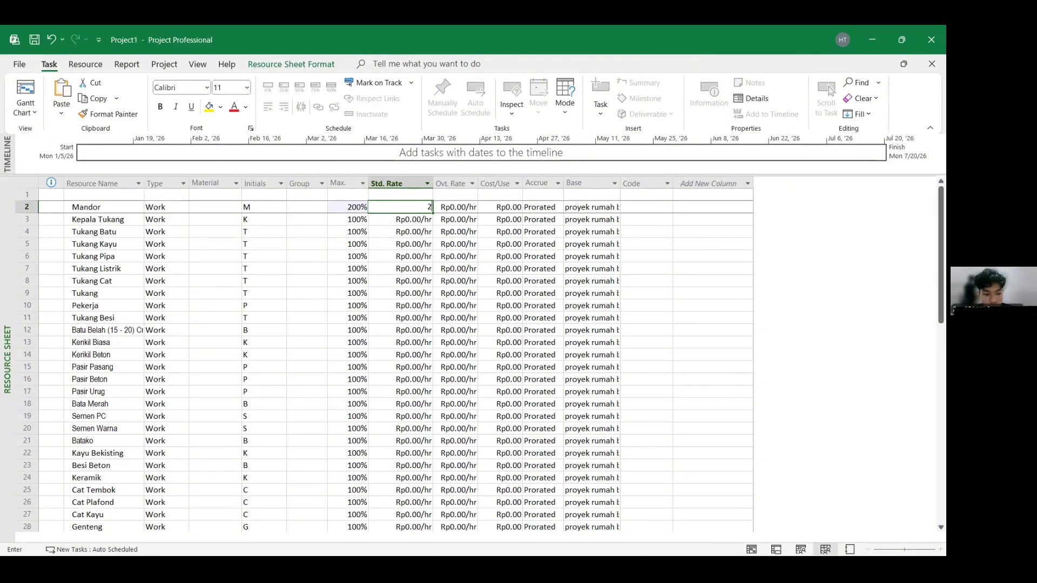
{"action": "type", "text": "2,500"}
{"action": "key", "text": "Return"}
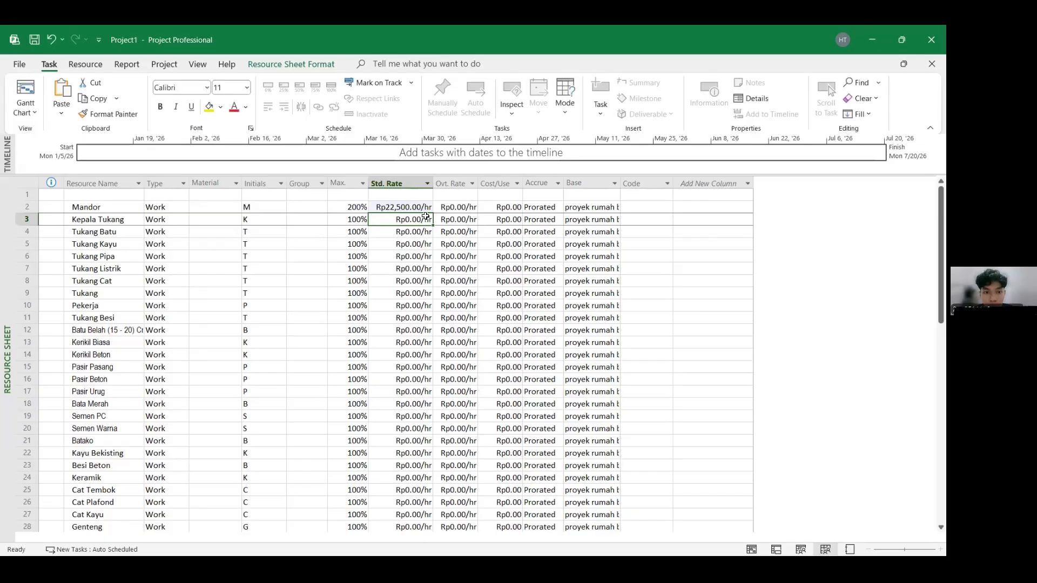
- Review the completed resource sheet in the Kelompok 8_Tugas Ms.Project reference file for types, units and rates
{"action": "left_click", "coordinate": [461, 255]}
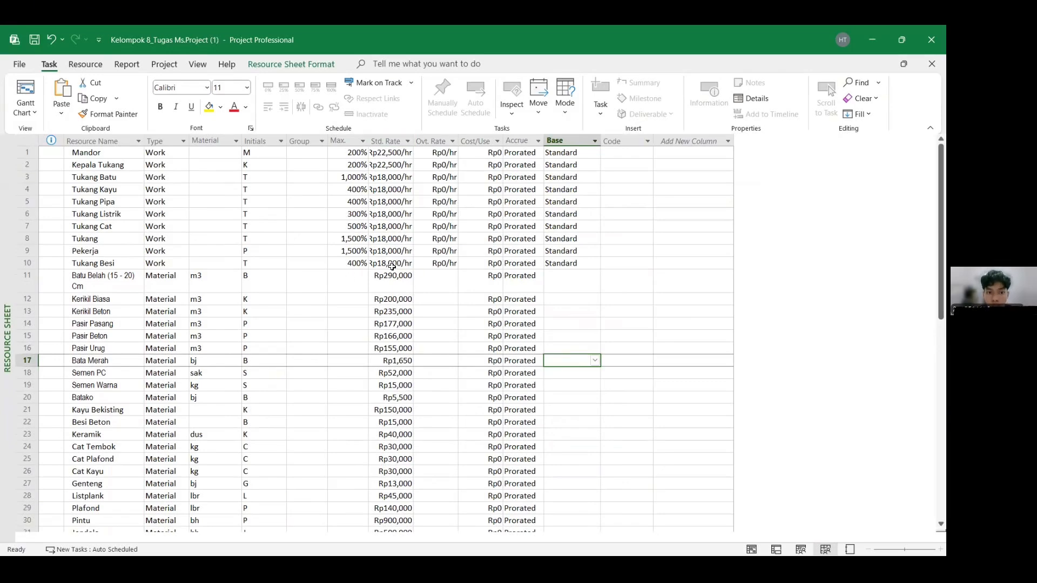
{"action": "scroll", "coordinate": [400, 292], "scroll_direction": "down", "scroll_amount": 3}
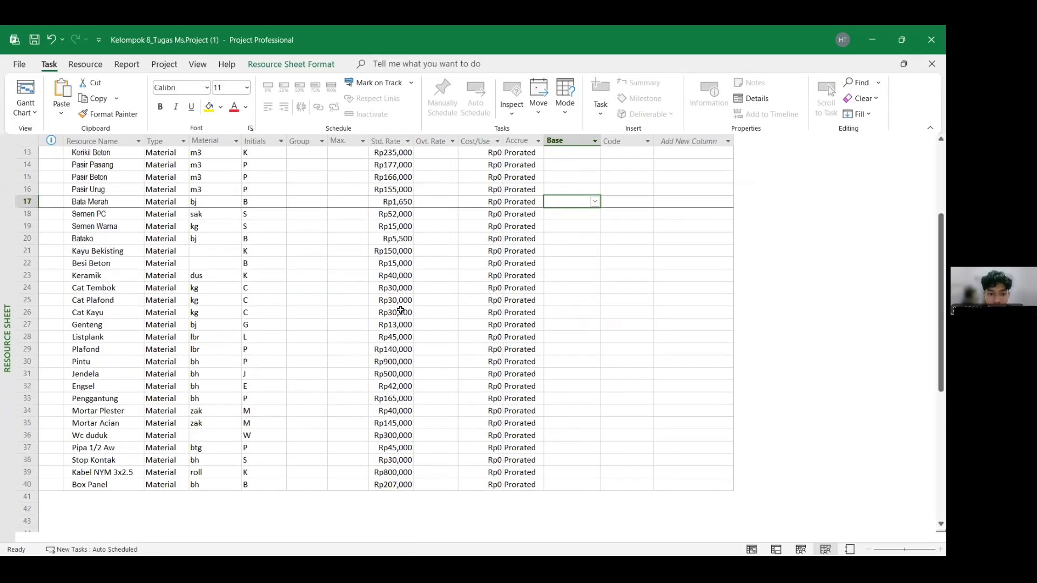
{"action": "scroll", "coordinate": [408, 305], "scroll_direction": "up", "scroll_amount": 3}
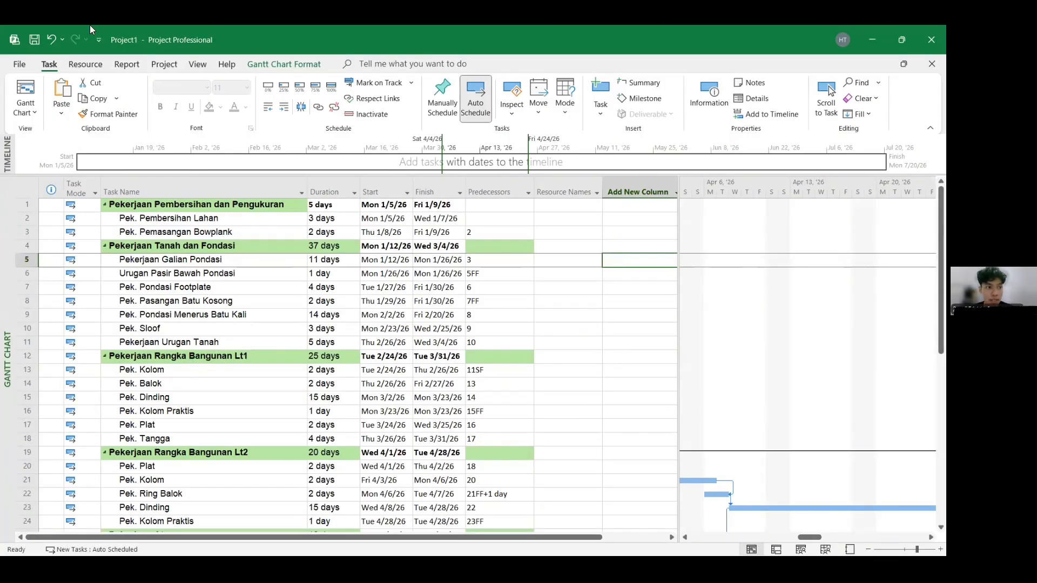
- Assign Mandor and Kepala Tukang as resources of the Pekerjaan Galian Pondasi task in its Task Information
{"action": "left_click", "coordinate": [34, 109]}
{"action": "left_click", "coordinate": [59, 167]}
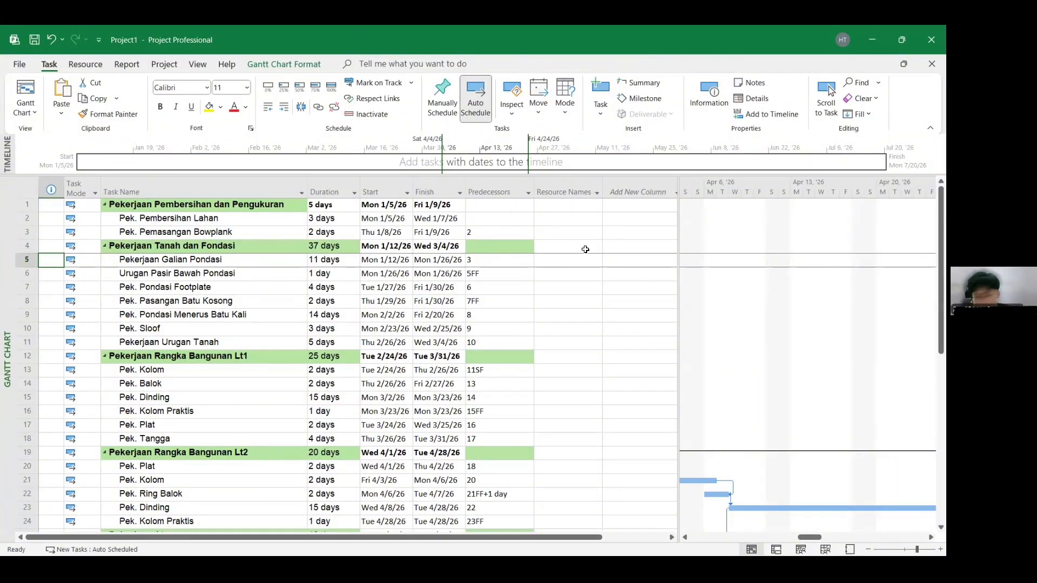
{"action": "left_click", "coordinate": [557, 262]}
{"action": "double_click", "coordinate": [556, 262]}
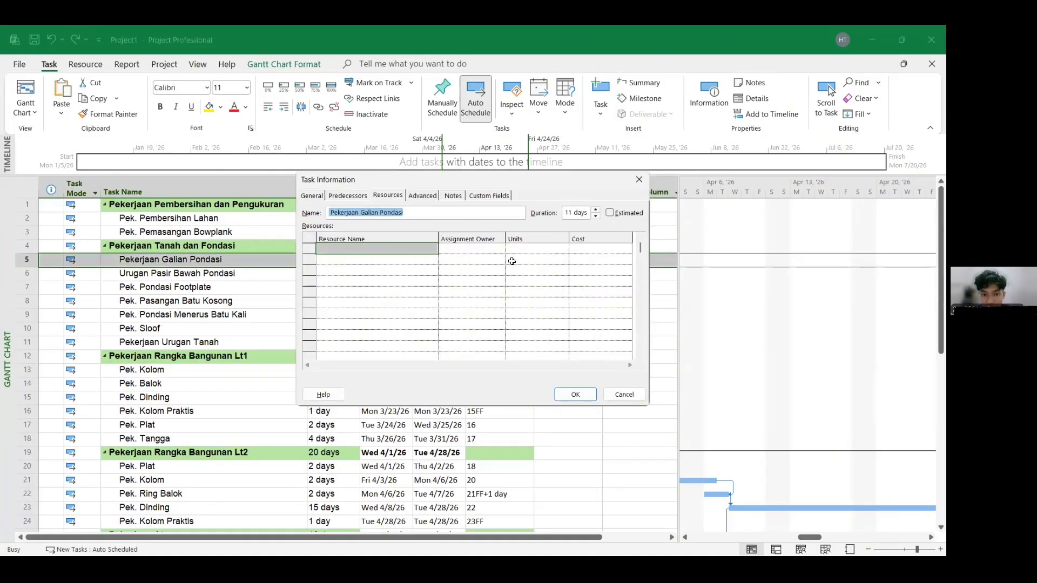
{"action": "left_click", "coordinate": [404, 252]}
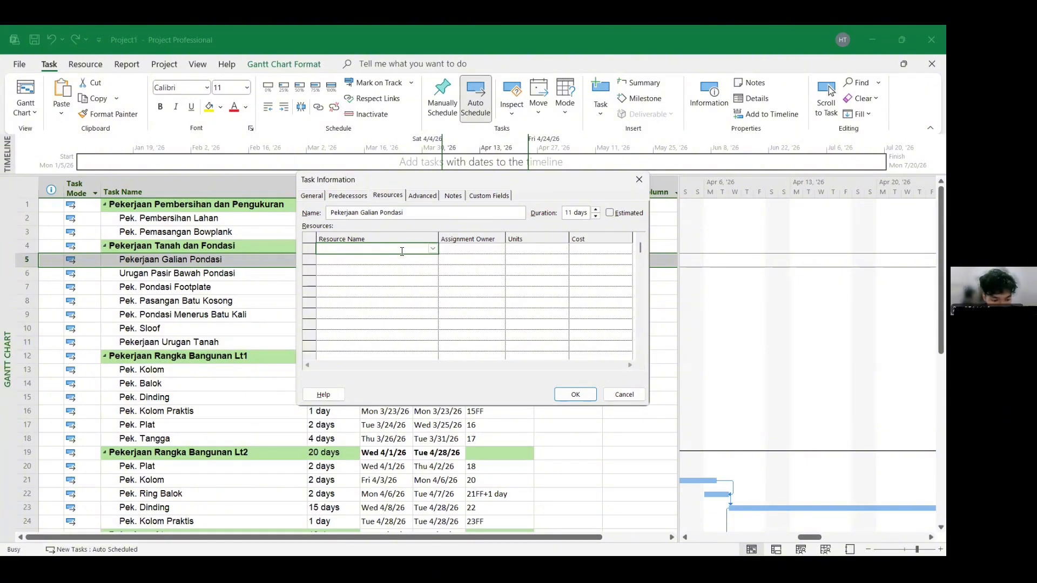
{"action": "type", "text": "Mand"}
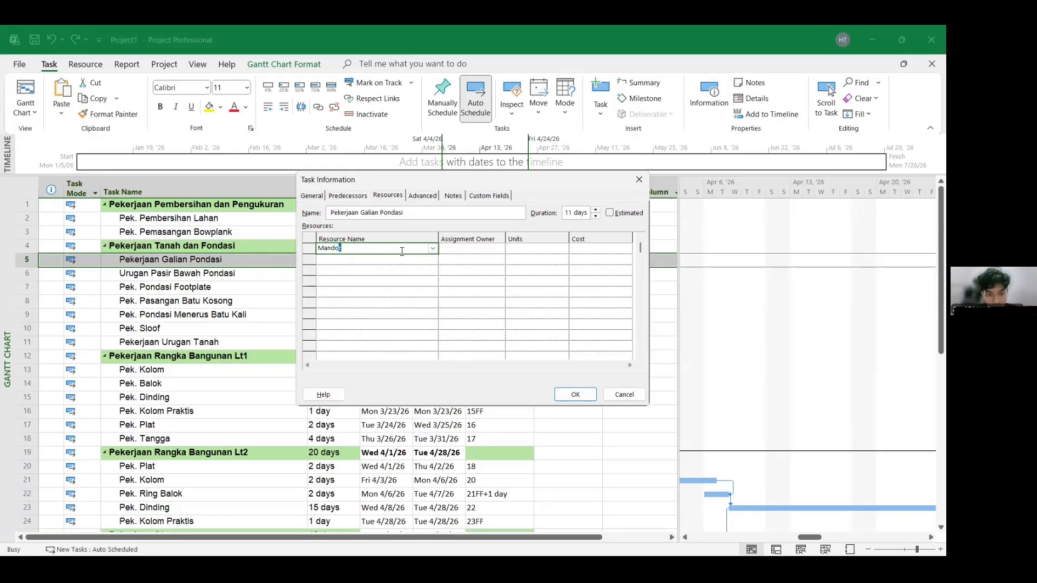
{"action": "type", "text": "o"}
{"action": "key", "text": "Return"}
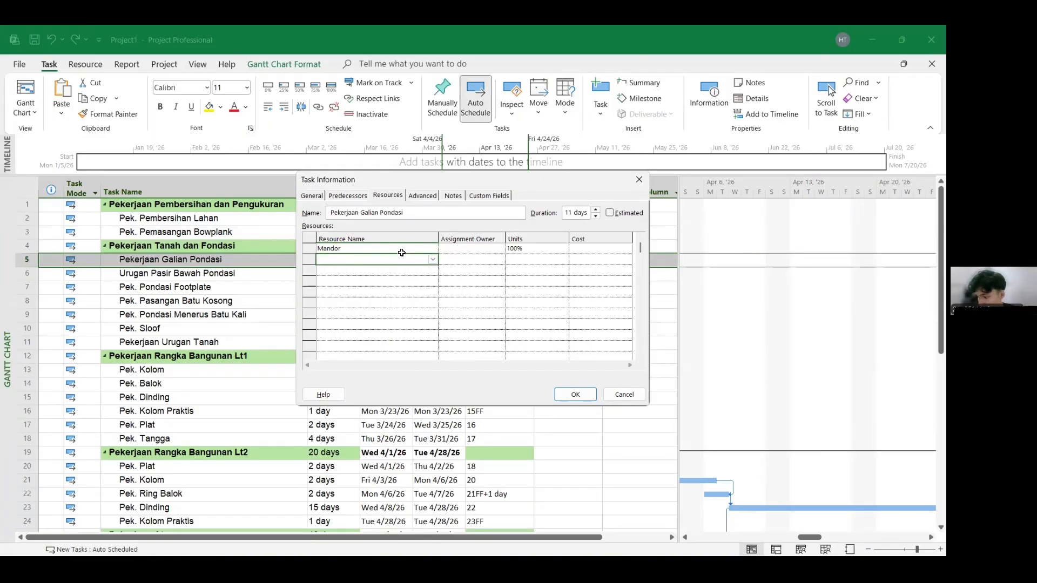
{"action": "key", "text": "Tab"}
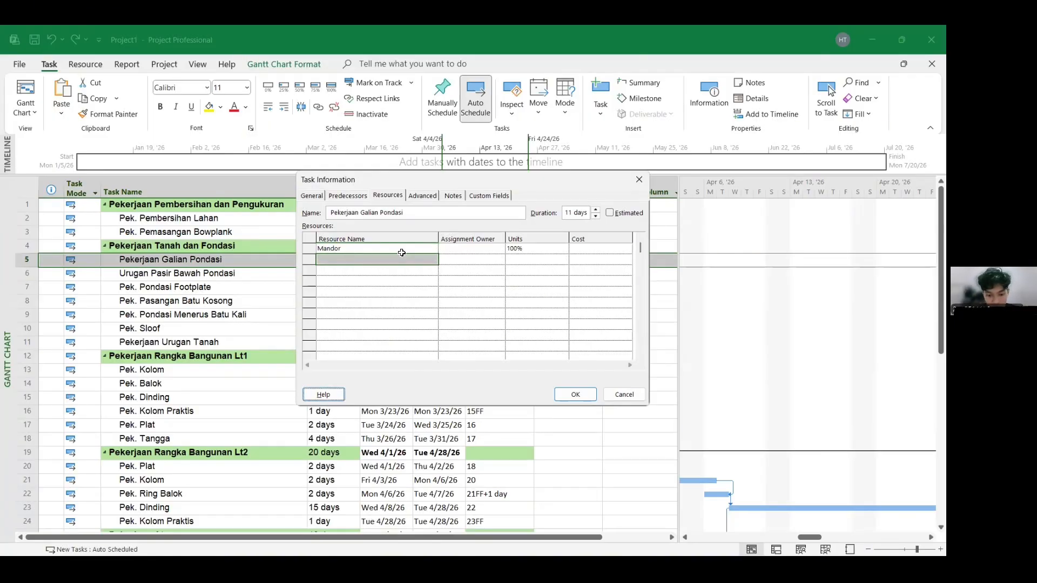
{"action": "left_click", "coordinate": [402, 258]}
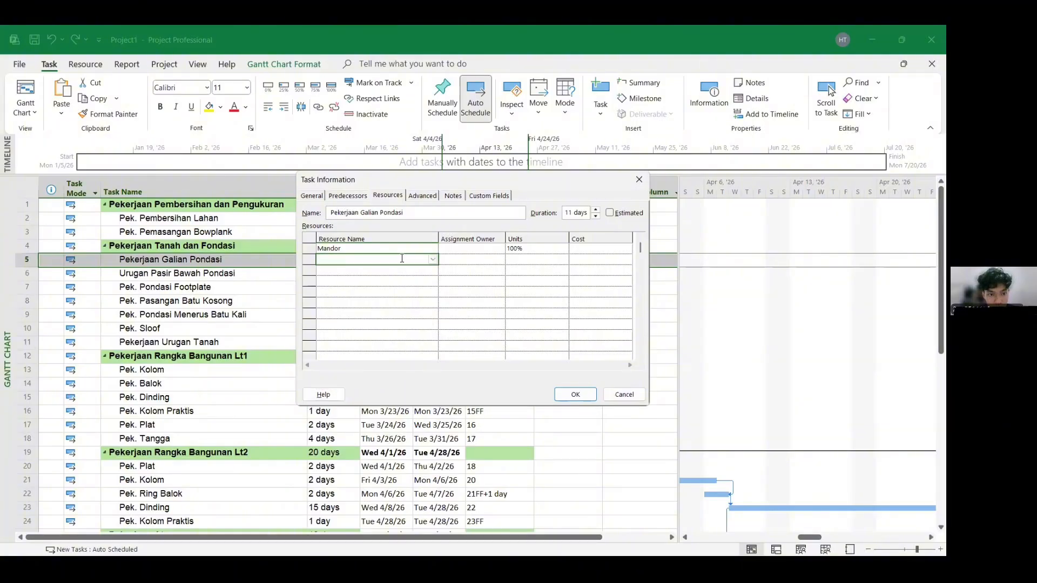
{"action": "type", "text": "Kepala Tukang"}
{"action": "key", "text": "Return"}
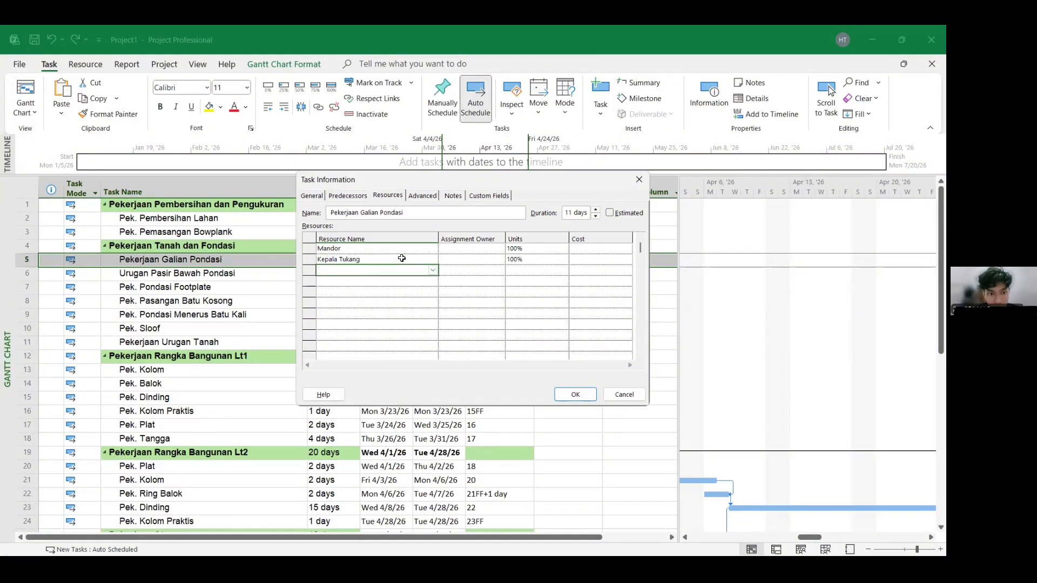
{"action": "key", "text": "Return"}
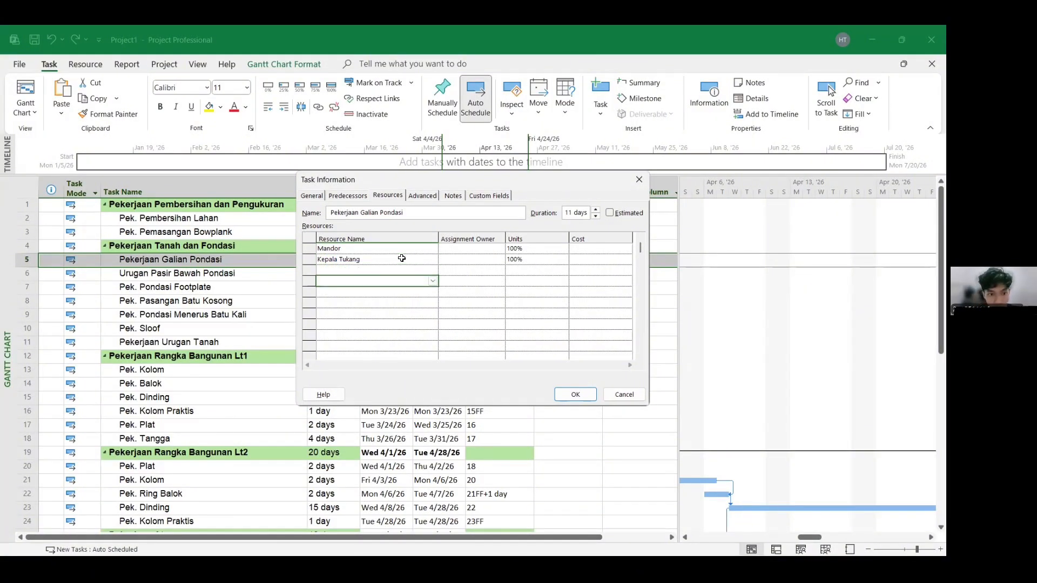
- Add Tukang Batu and Pekerja as further resources of the Pekerjaan Galian Pondasi task
{"action": "key", "text": "Up"}
{"action": "type", "text": "T"}
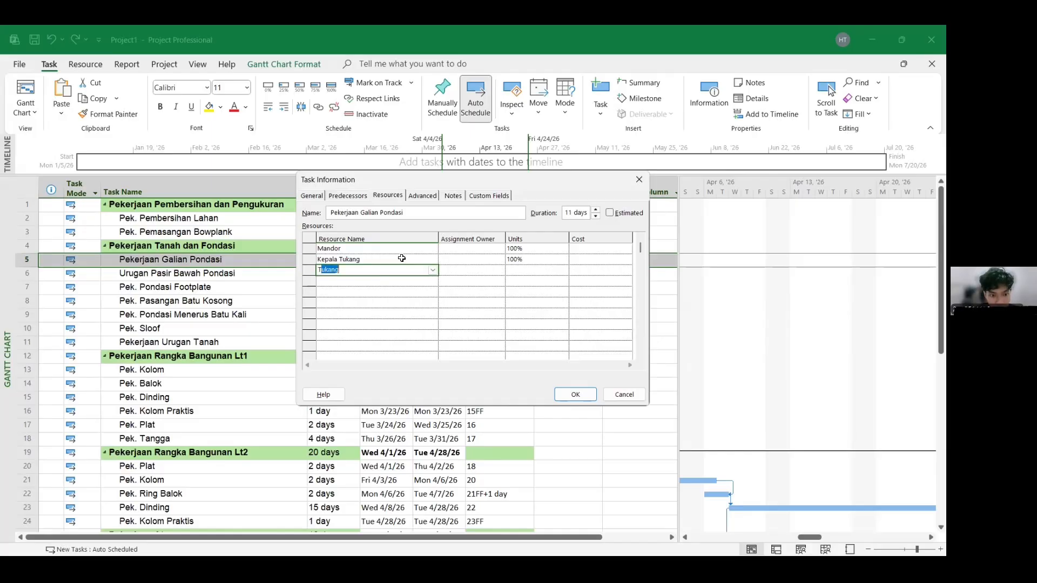
{"action": "type", "text": "ukang Batu"}
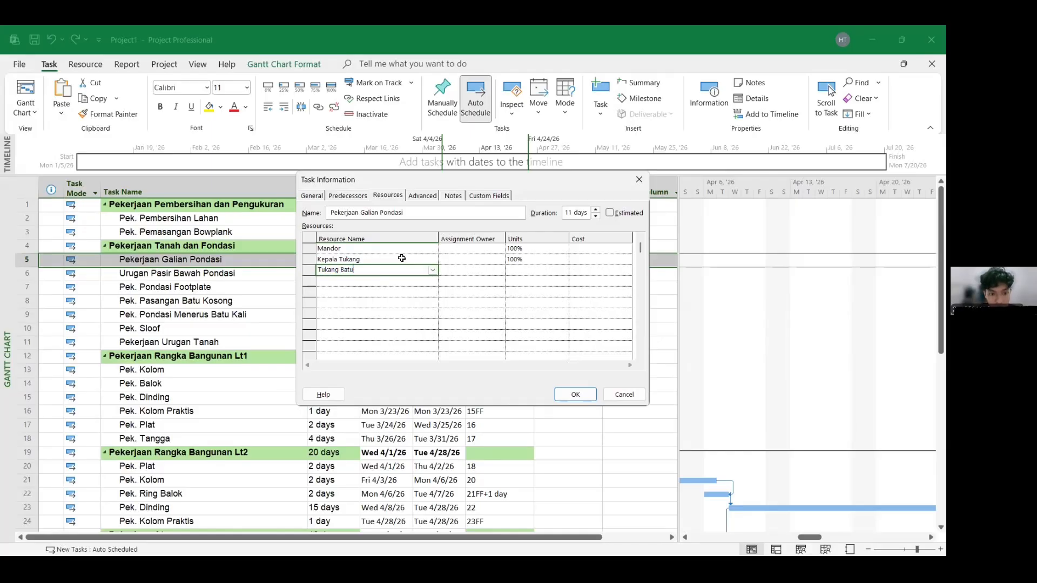
{"action": "key", "text": "Return"}
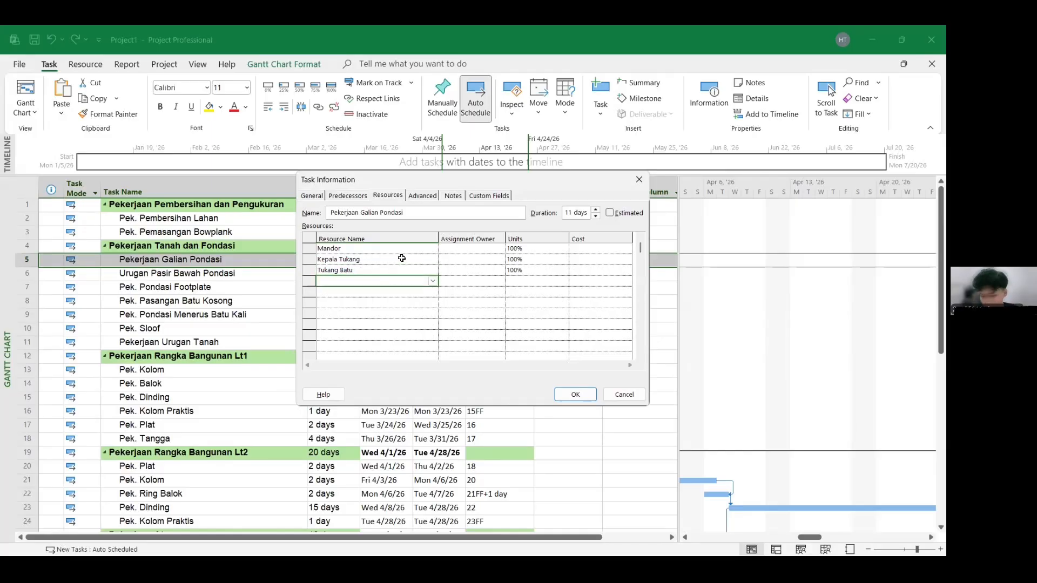
{"action": "type", "text": "Pekerja"}
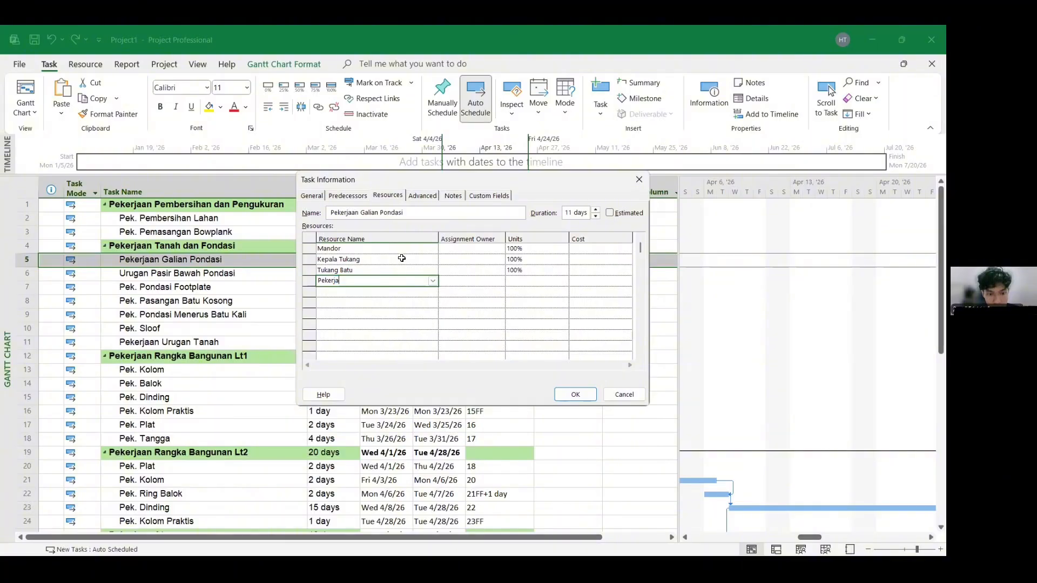
{"action": "left_click", "coordinate": [451, 293]}
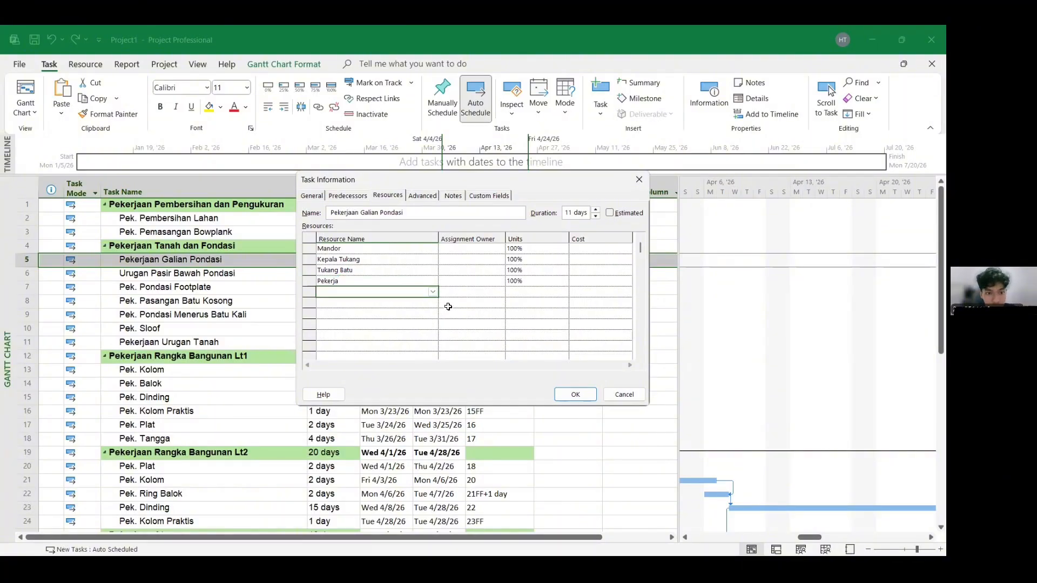
- Set the assignment units of Mandor and Kepala Tukang to 50%, Tukang Batu to 150% and Pekerja to 400%
{"action": "left_click", "coordinate": [531, 253]}
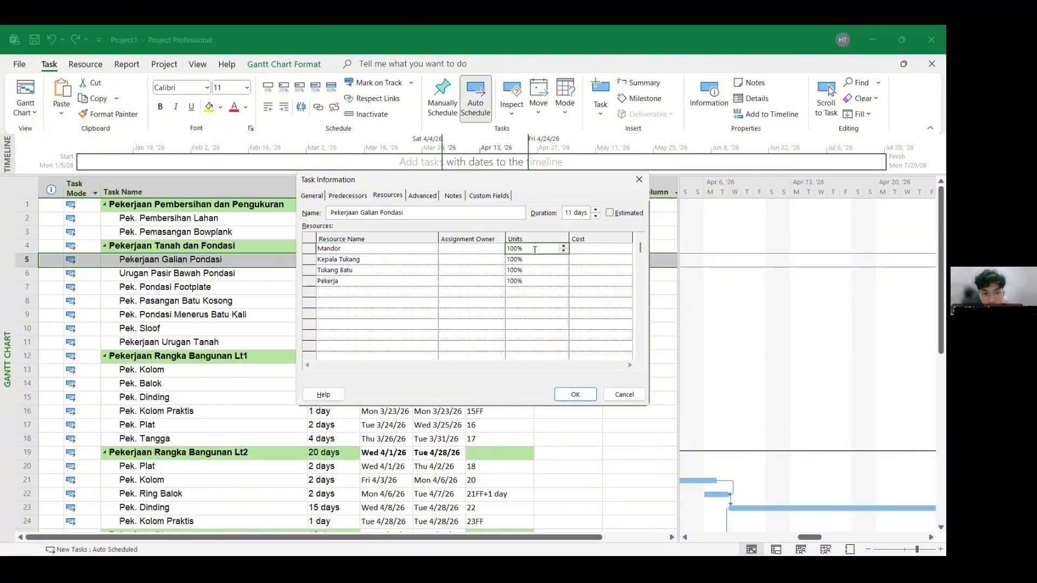
{"action": "left_click", "coordinate": [564, 250]}
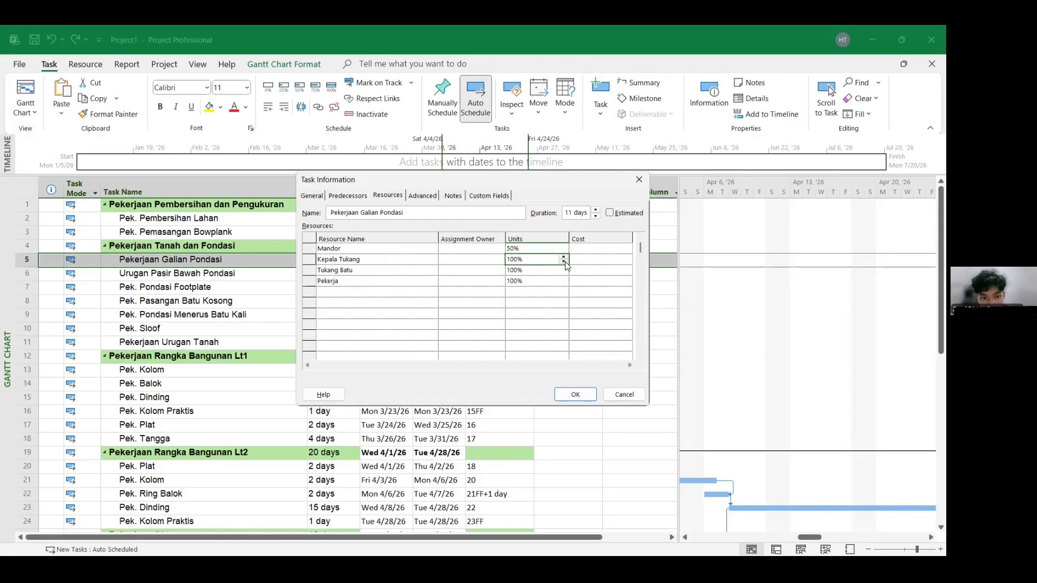
{"action": "left_click", "coordinate": [566, 264]}
{"action": "left_click", "coordinate": [550, 270]}
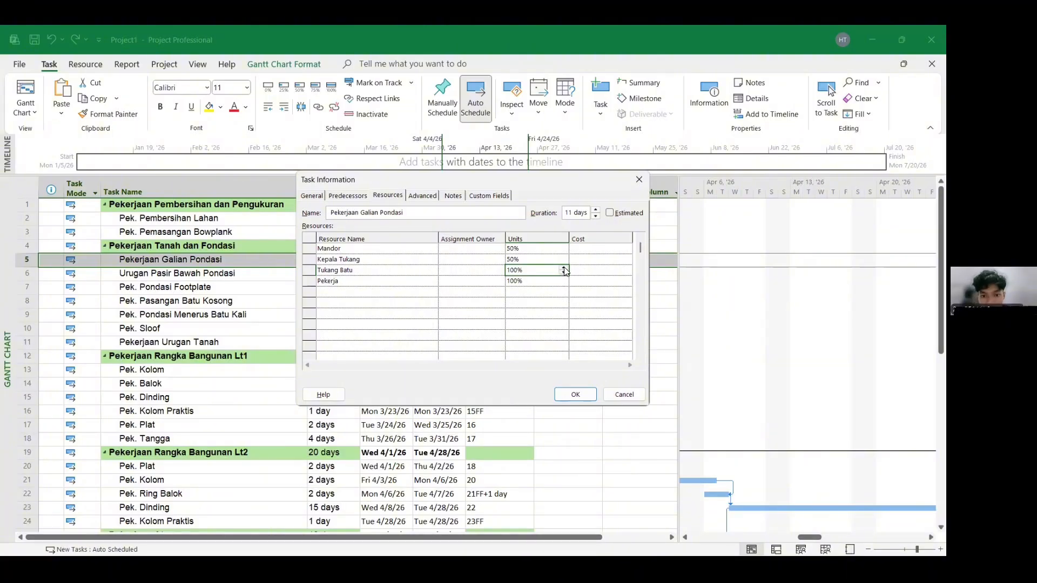
{"action": "left_click", "coordinate": [564, 267]}
{"action": "left_click", "coordinate": [562, 281]}
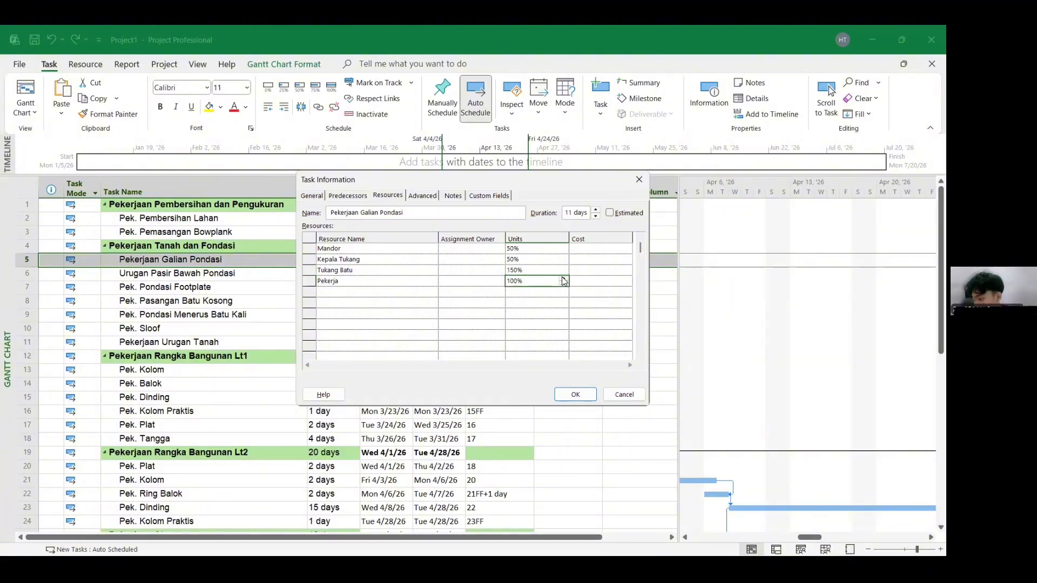
{"action": "left_click", "coordinate": [563, 279]}
{"action": "left_click", "coordinate": [563, 279]}
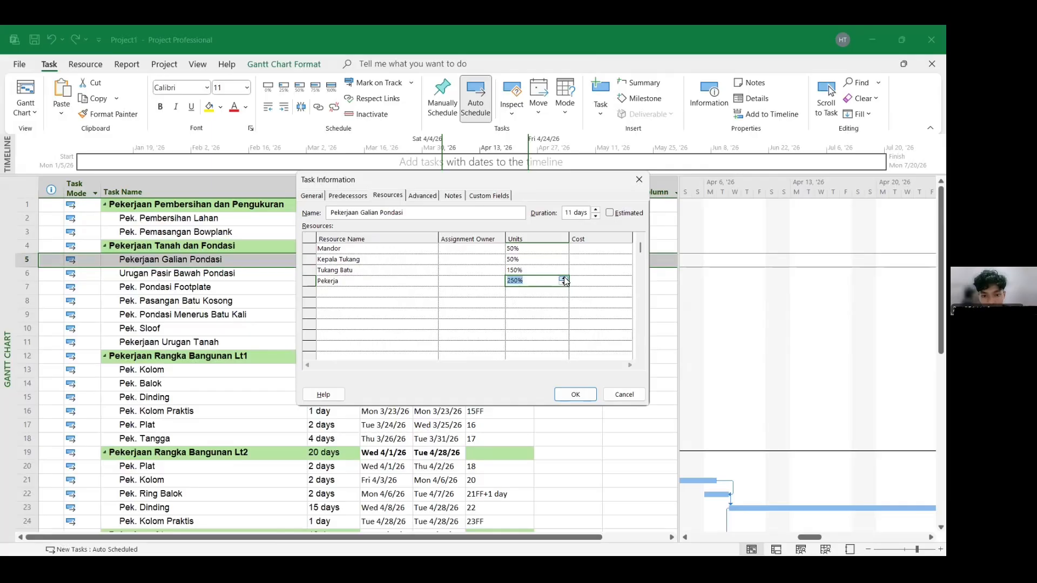
{"action": "left_click", "coordinate": [548, 303]}
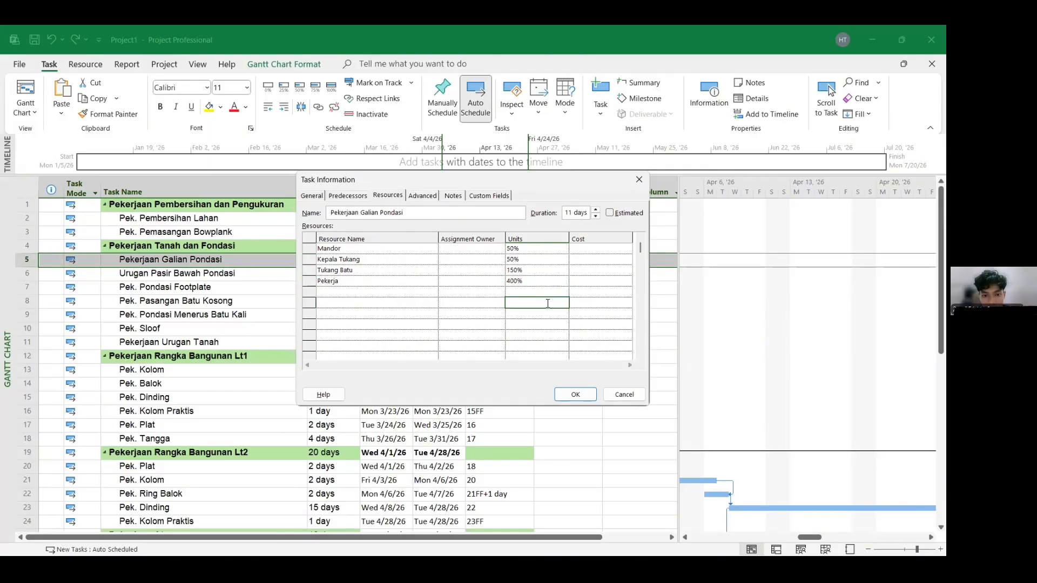
- Raise Tukang Batu's units to 200% and confirm the Task Information for Pekerjaan Galian Pondasi
{"action": "left_click", "coordinate": [532, 250]}
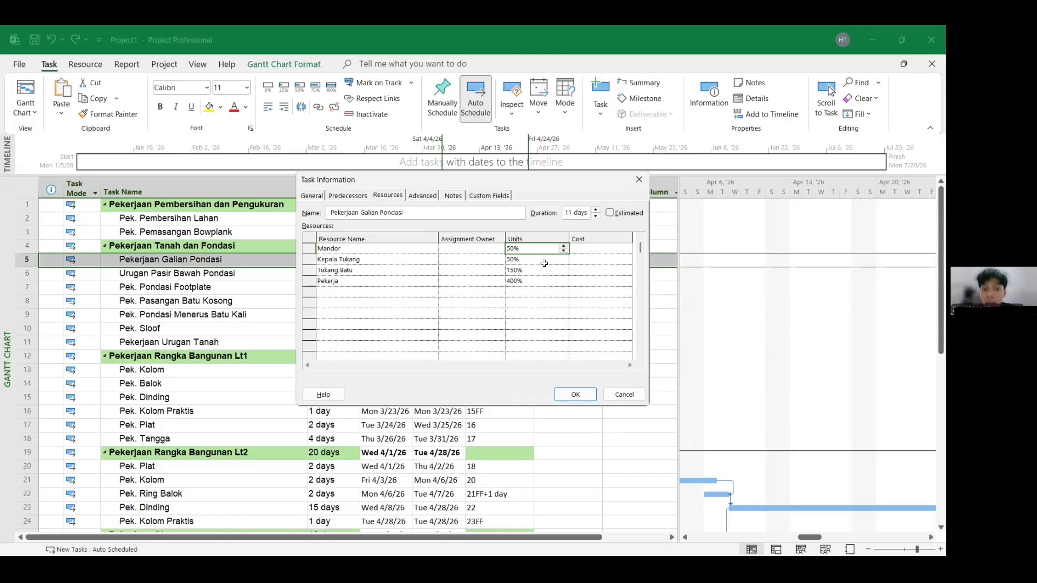
{"action": "left_click", "coordinate": [545, 263]}
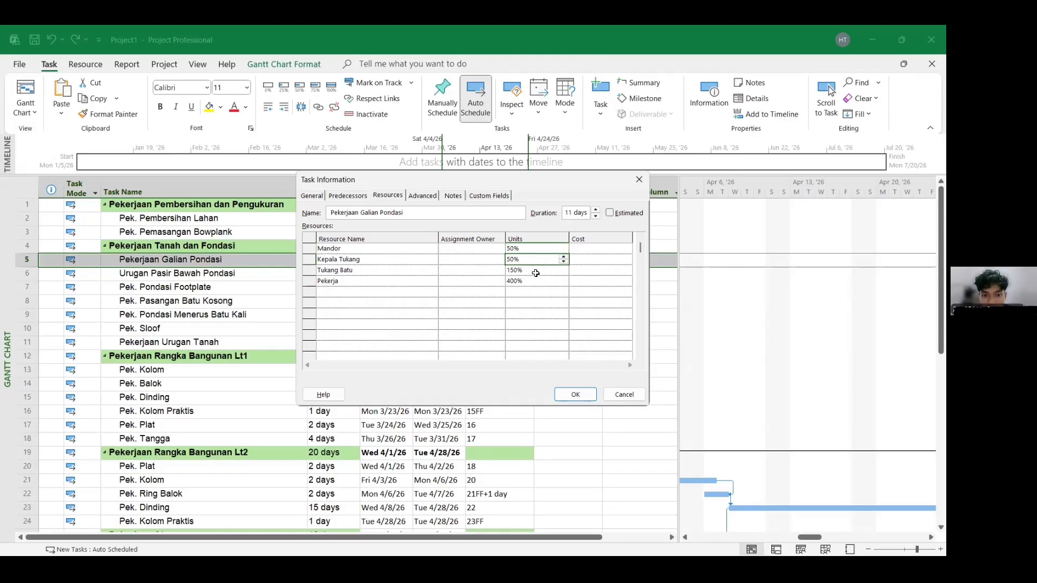
{"action": "left_click", "coordinate": [536, 271]}
{"action": "left_click", "coordinate": [564, 269]}
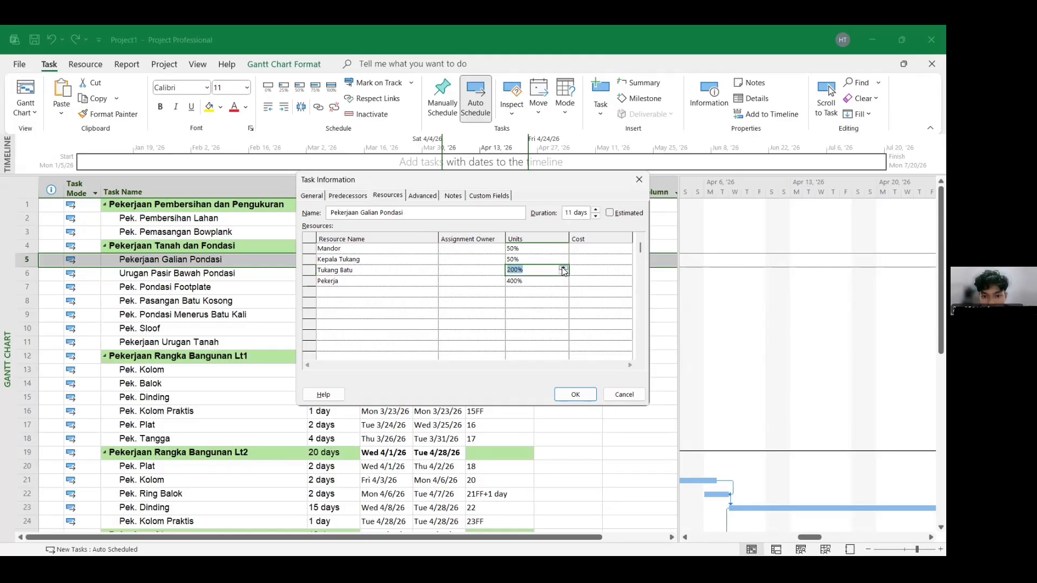
{"action": "left_click", "coordinate": [541, 303]}
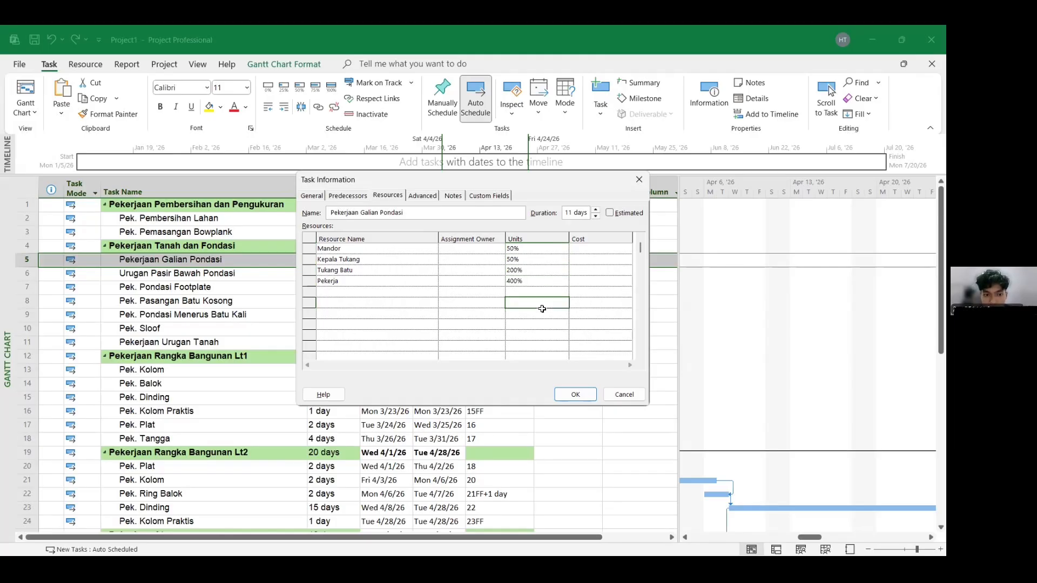
{"action": "left_click", "coordinate": [548, 280]}
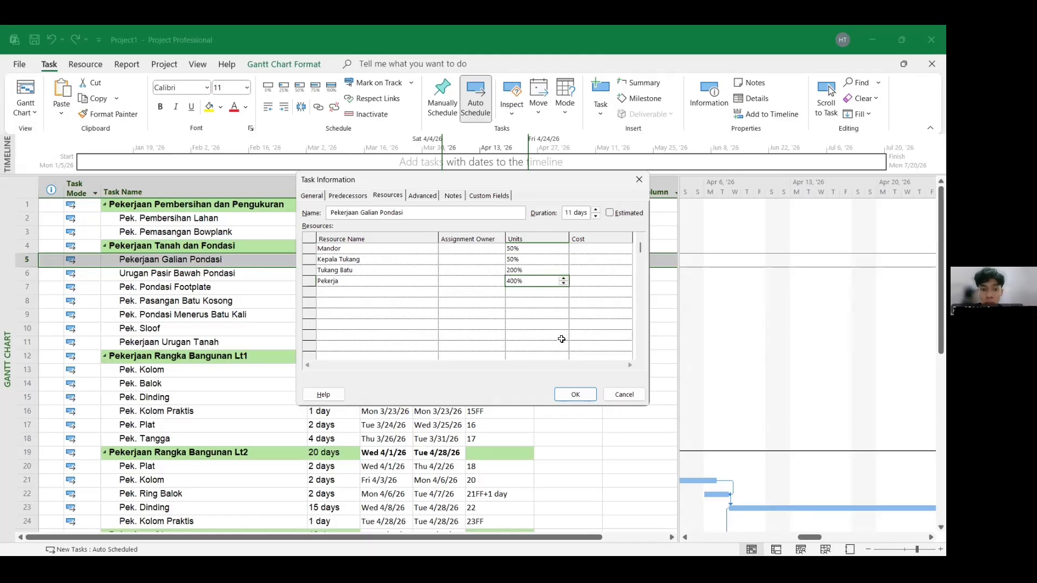
{"action": "left_click", "coordinate": [577, 393]}
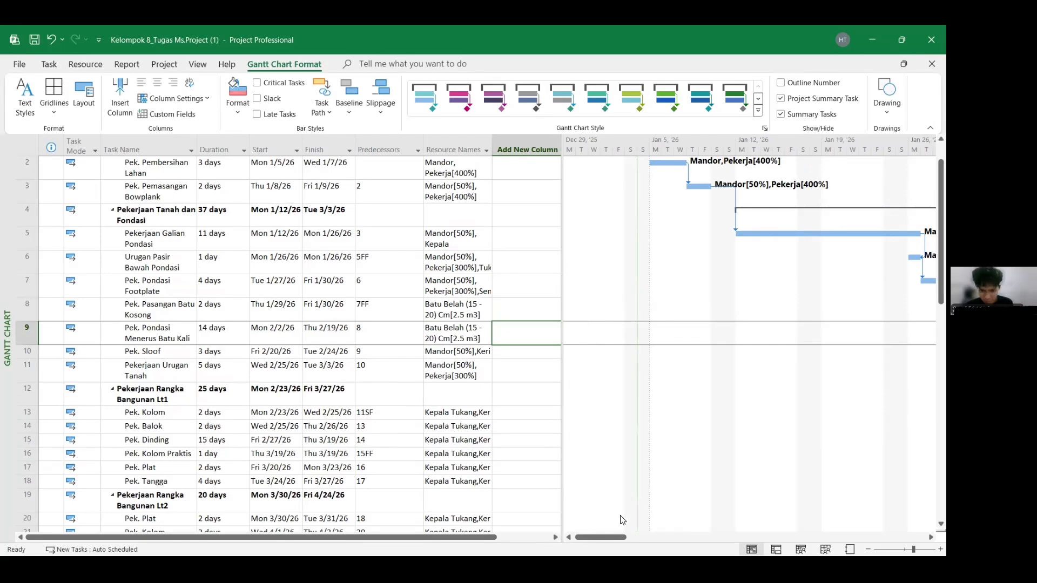
- Insert a Cost column after Resource Names in the Kelompok 8_Tugas Ms.Project reference schedule
{"action": "left_click_drag", "start_coordinate": [621, 538], "coordinate": [651, 537]}
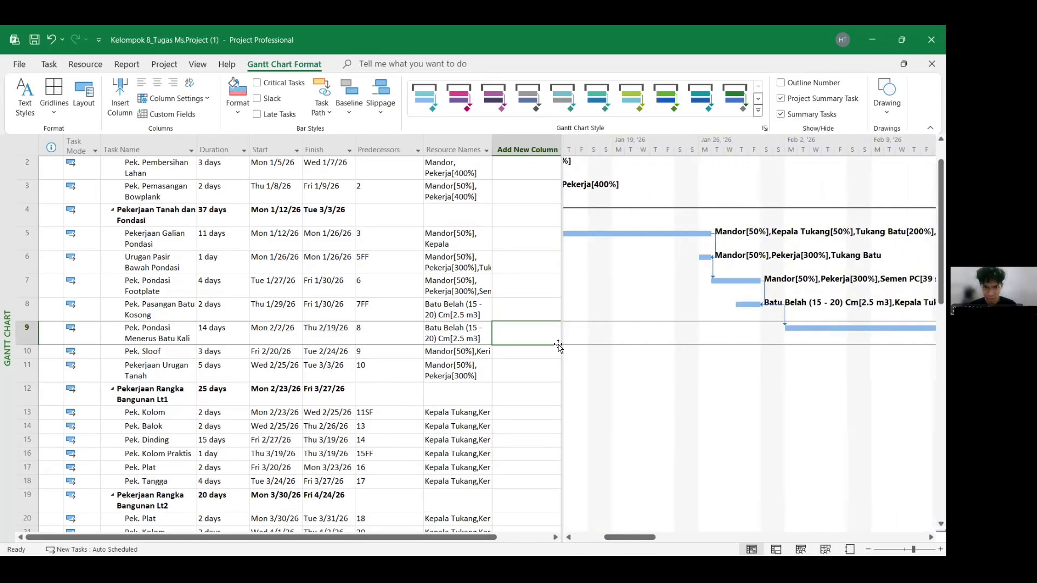
{"action": "left_click", "coordinate": [504, 154]}
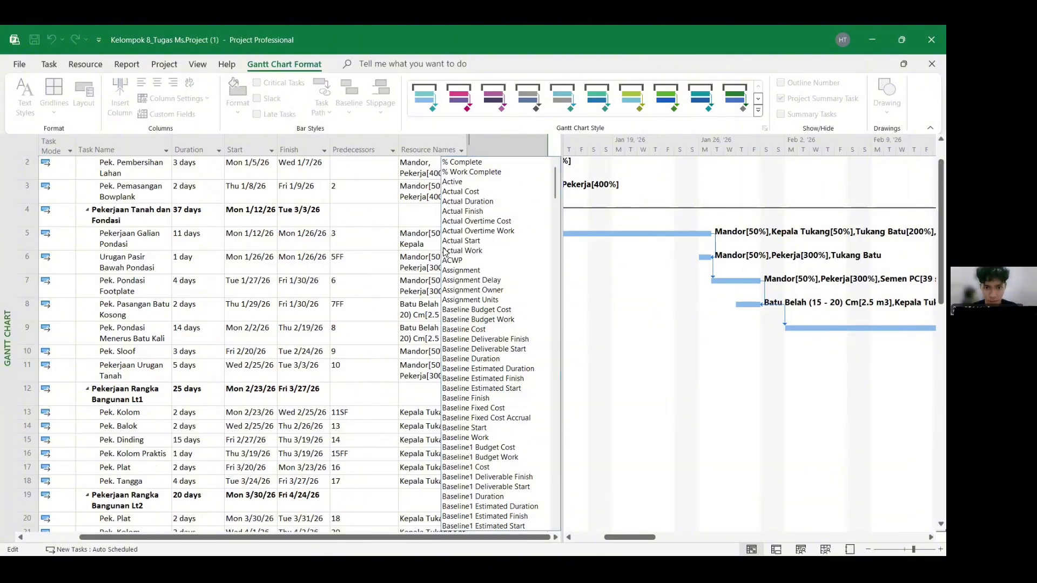
{"action": "key", "text": "Escape"}
{"action": "left_click", "coordinate": [521, 154]}
{"action": "type", "text": "cost"}
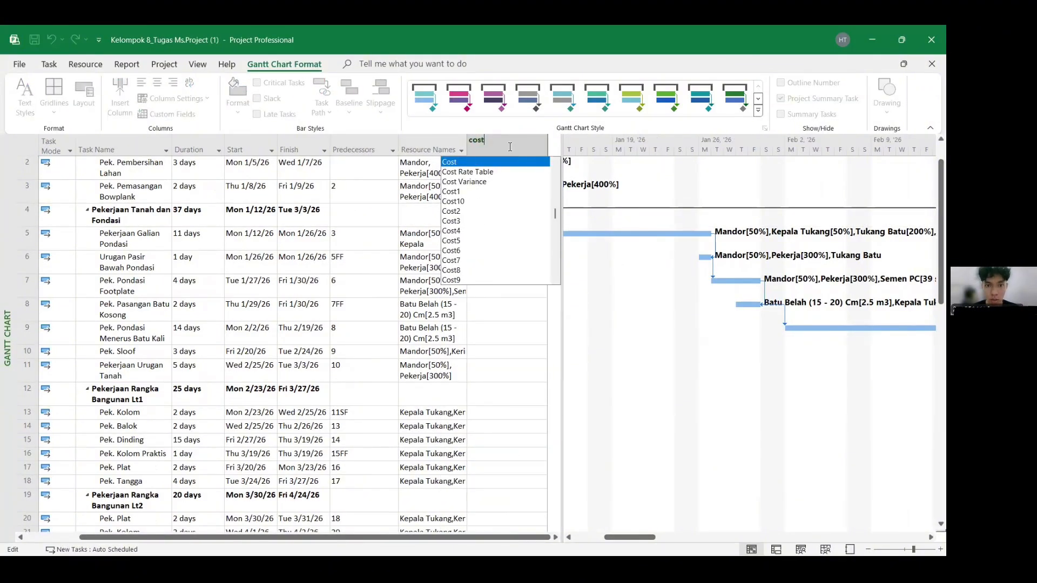
{"action": "left_click", "coordinate": [508, 161]}
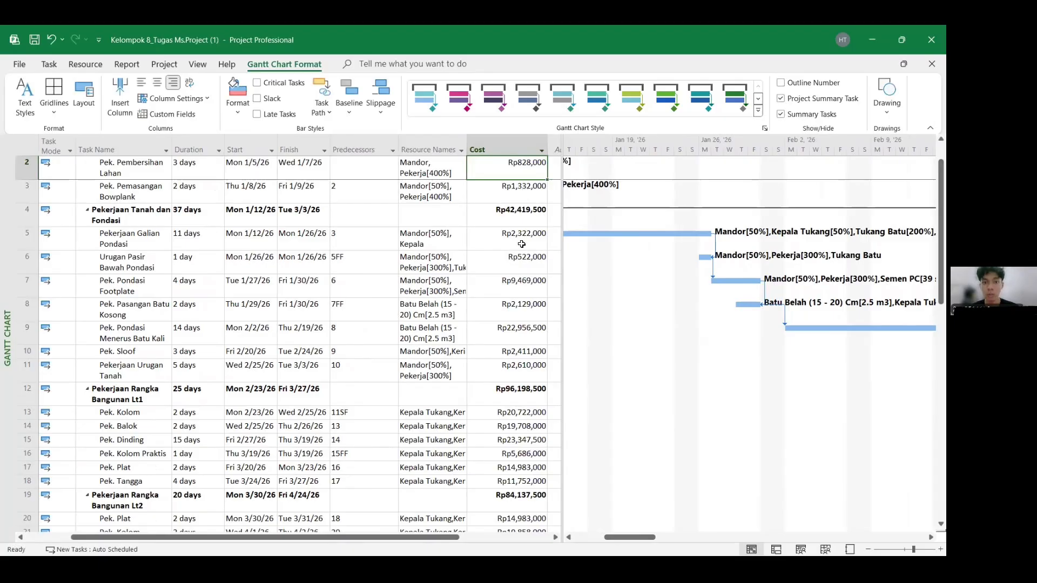
- Review the Cost column for all tasks and the project summary row
{"action": "scroll", "coordinate": [522, 245], "scroll_direction": "up", "scroll_amount": 1}
{"action": "scroll", "coordinate": [523, 246], "scroll_direction": "down", "scroll_amount": 1}
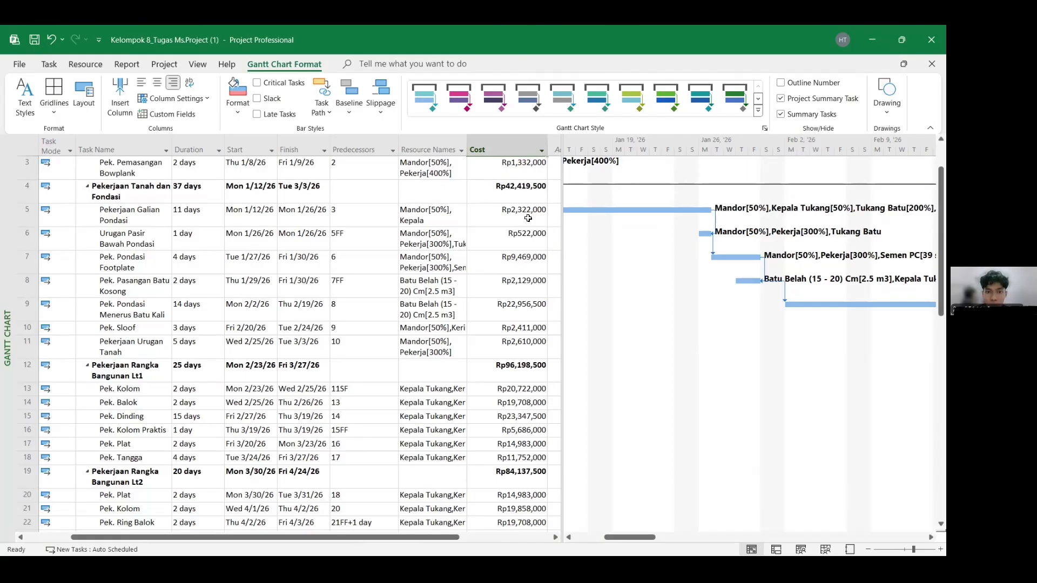
{"action": "scroll", "coordinate": [528, 218], "scroll_direction": "down", "scroll_amount": 11}
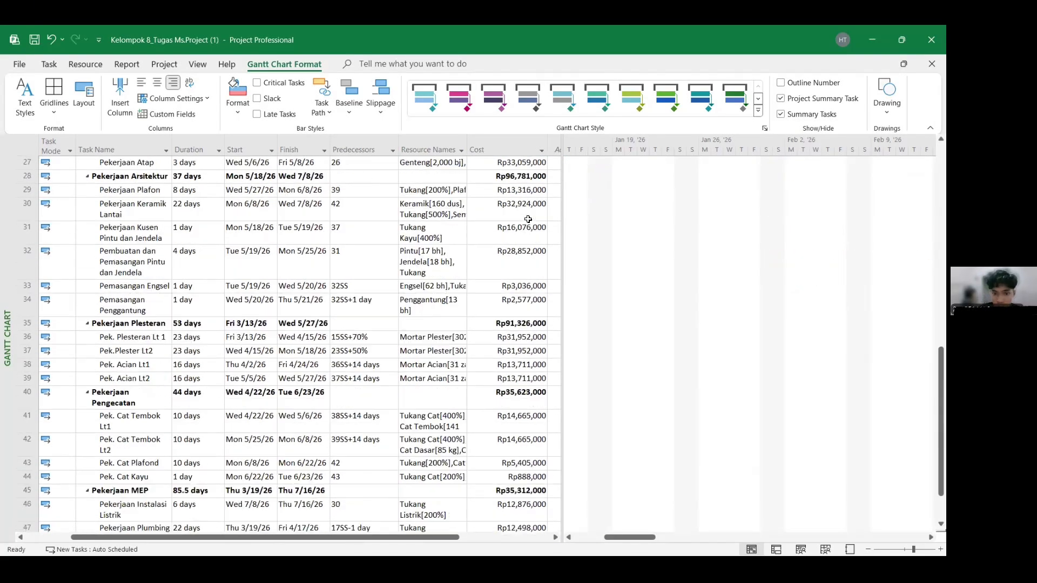
{"action": "scroll", "coordinate": [527, 238], "scroll_direction": "up", "scroll_amount": 12}
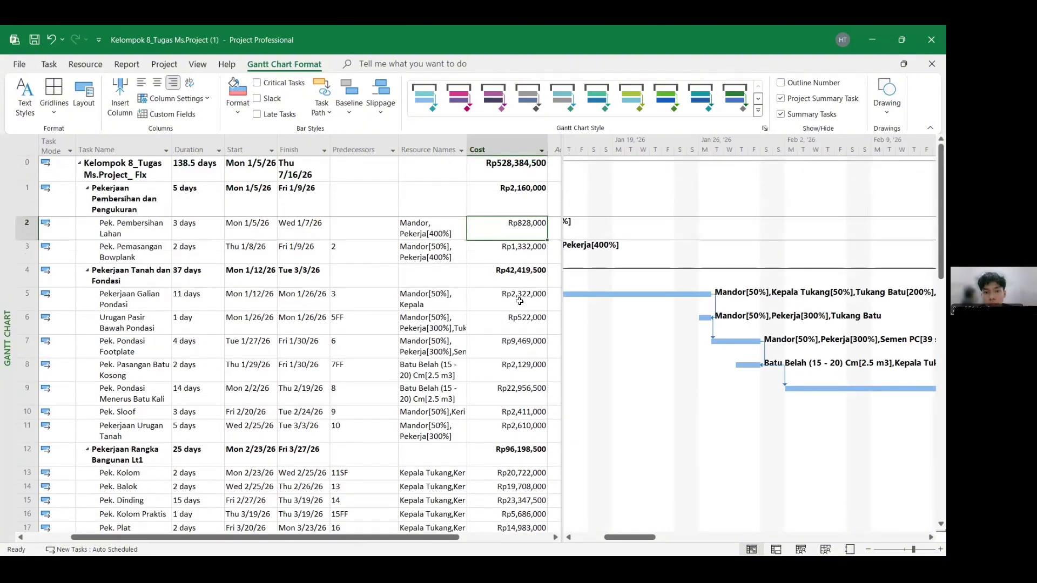
{"action": "left_click", "coordinate": [520, 177]}
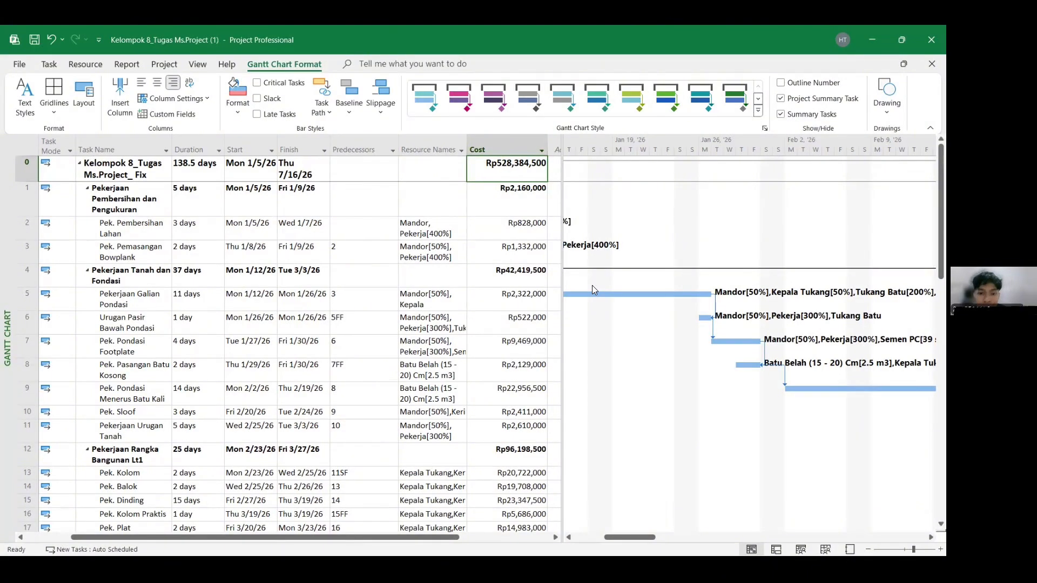
- Narrow the task table to widen the Gantt chart and turn on Critical Tasks highlighting
{"action": "left_click", "coordinate": [425, 207]}
{"action": "left_click", "coordinate": [388, 206]}
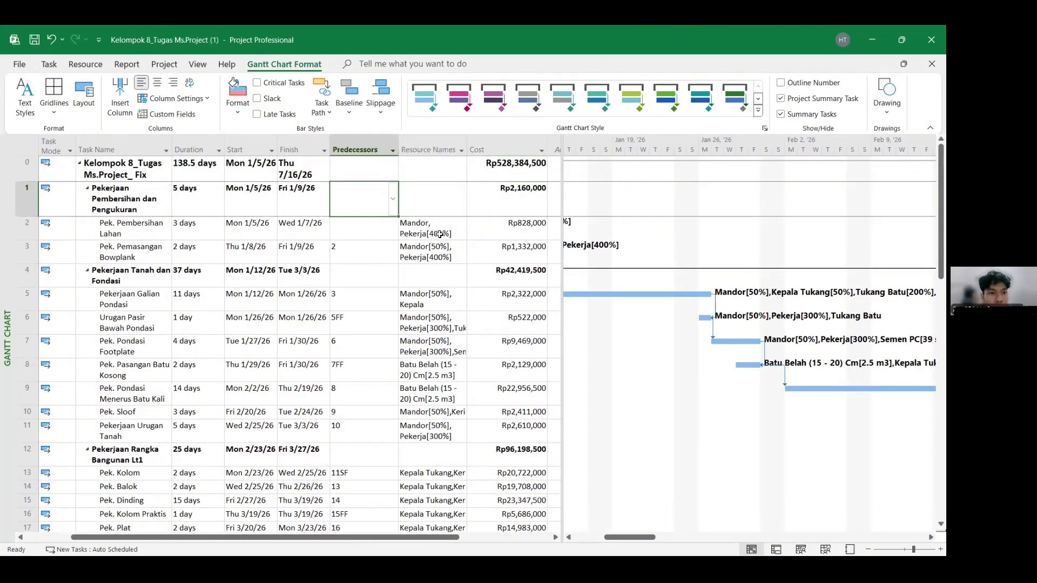
{"action": "left_click_drag", "start_coordinate": [562, 339], "coordinate": [402, 340]}
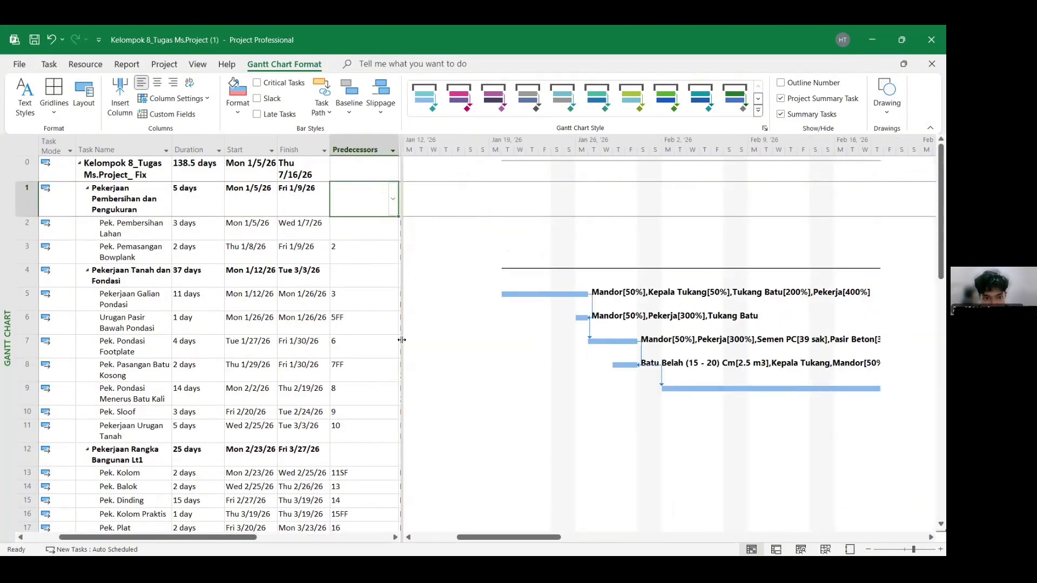
{"action": "left_click_drag", "start_coordinate": [511, 538], "coordinate": [466, 541]}
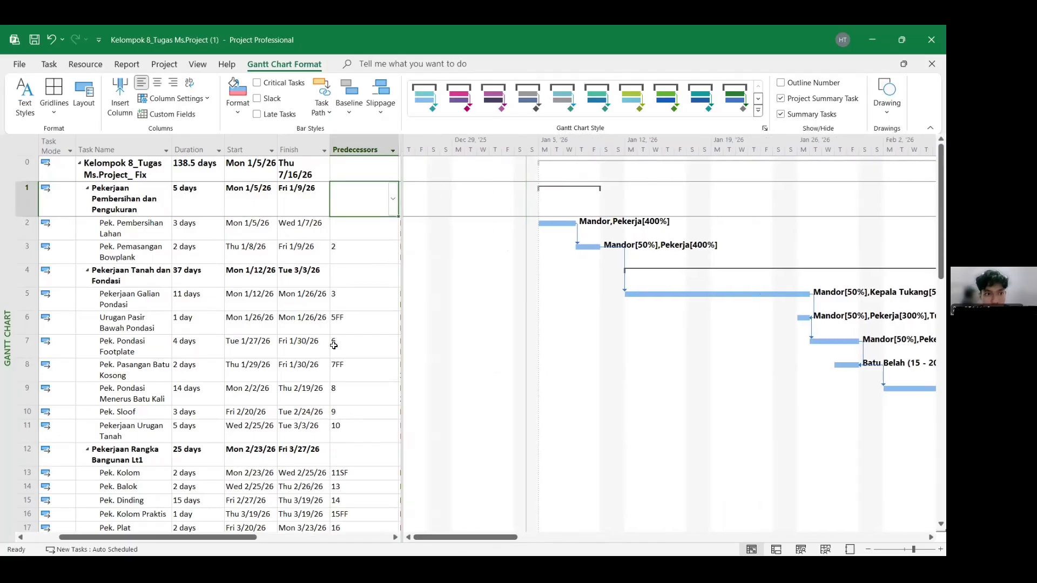
{"action": "left_click", "coordinate": [256, 83]}
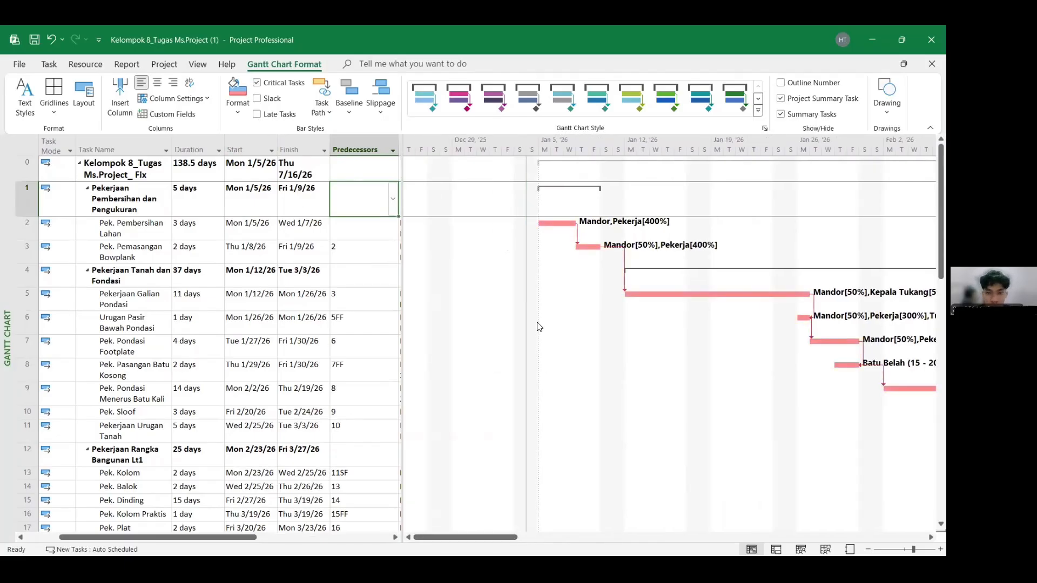
- Examine the critical path across the whole schedule in the Gantt chart, zoomed out to quarters
{"action": "mouse_move", "coordinate": [521, 537]}
{"action": "left_mouse_down"}
{"action": "mouse_move", "coordinate": [542, 540]}
{"action": "mouse_move", "coordinate": [530, 542]}
{"action": "left_mouse_up"}
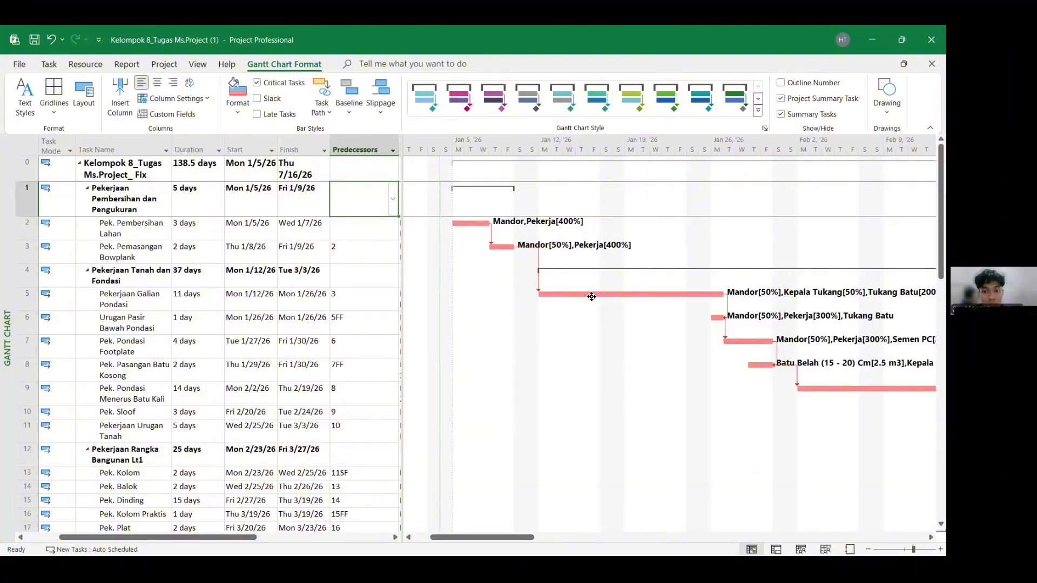
{"action": "left_click_drag", "start_coordinate": [510, 537], "coordinate": [752, 536]}
{"action": "scroll", "coordinate": [648, 521], "scroll_direction": "down", "scroll_amount": 2}
{"action": "scroll", "coordinate": [711, 450], "scroll_direction": "down", "scroll_amount": 3}
{"action": "scroll", "coordinate": [748, 513], "scroll_direction": "down", "scroll_amount": 4}
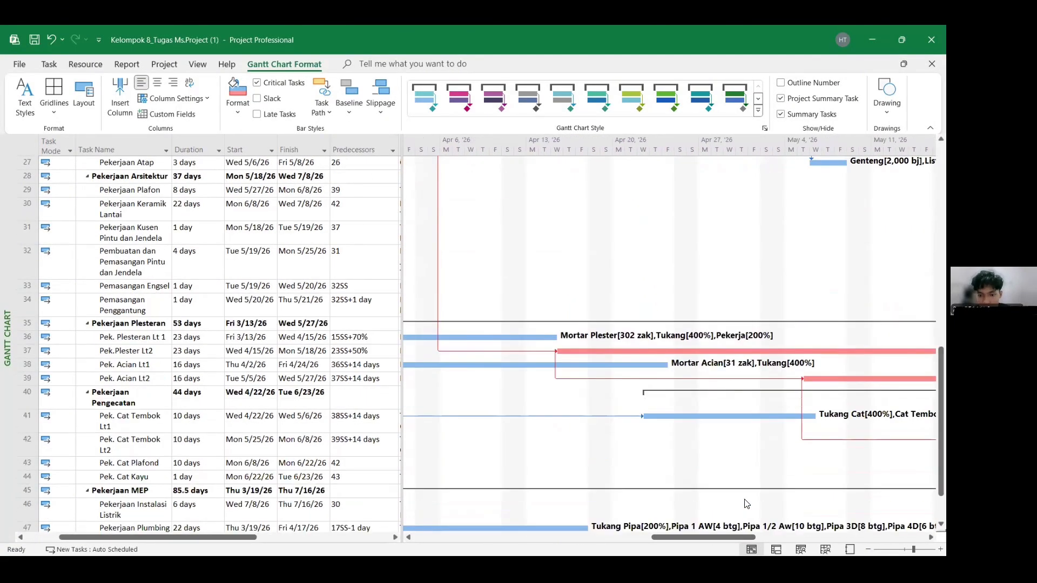
{"action": "scroll", "coordinate": [724, 481], "scroll_direction": "down", "scroll_amount": 1}
{"action": "scroll", "coordinate": [726, 486], "scroll_direction": "down", "scroll_amount": 2}
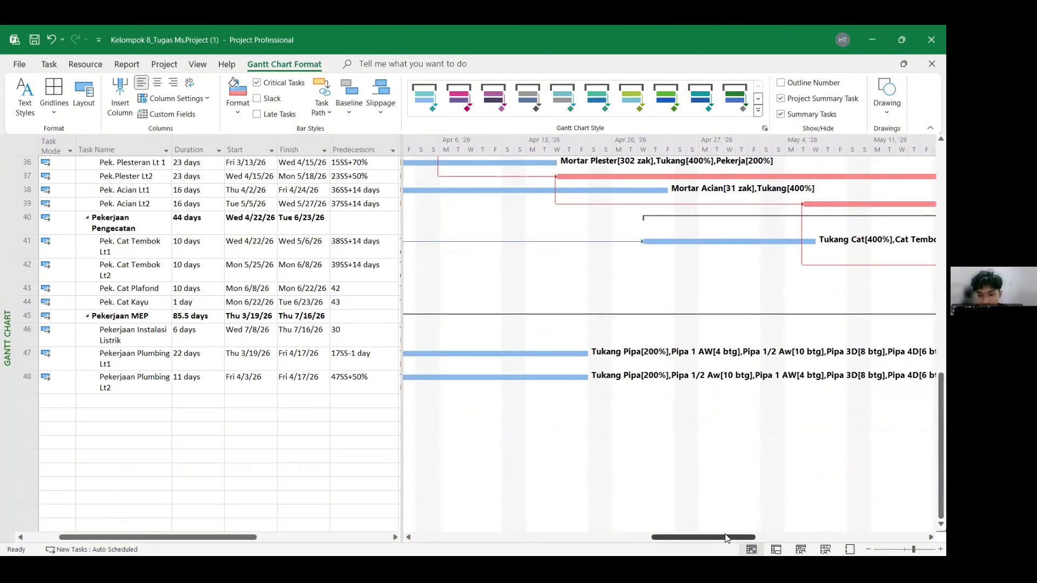
{"action": "left_click_drag", "start_coordinate": [727, 538], "coordinate": [818, 537]}
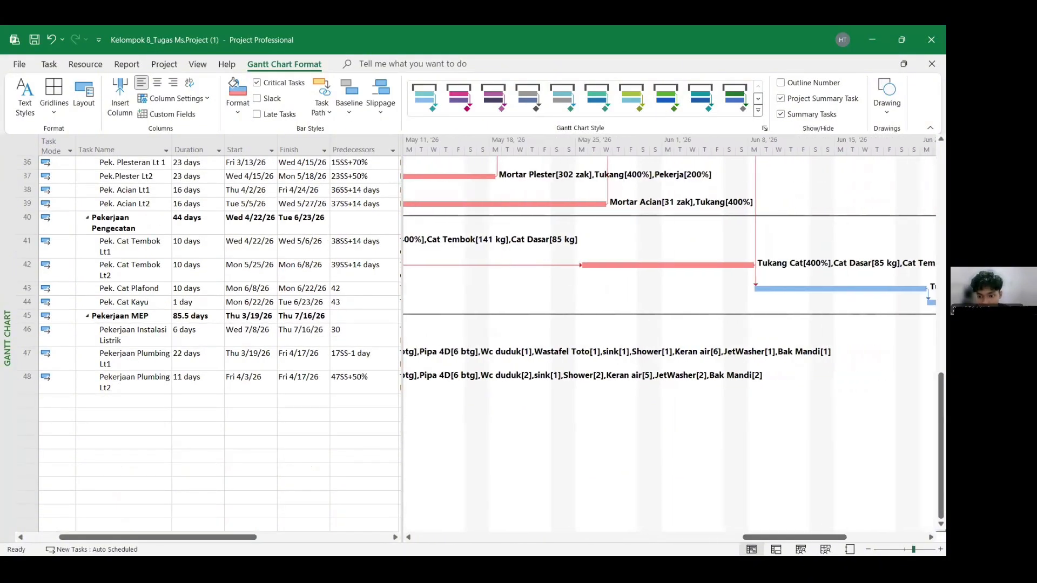
{"action": "left_click", "coordinate": [868, 549]}
{"action": "left_click", "coordinate": [868, 549]}
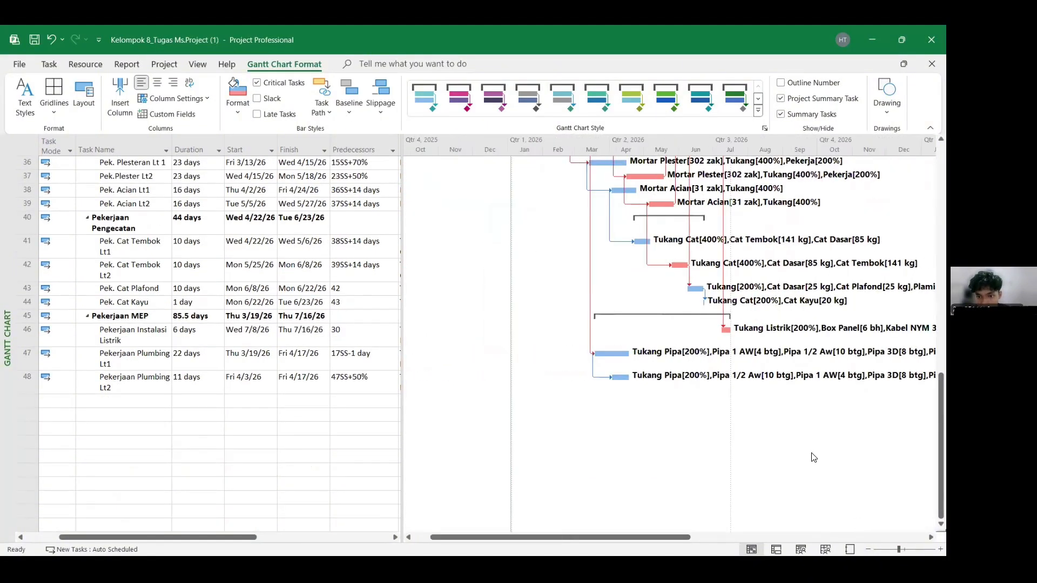
{"action": "scroll", "coordinate": [810, 455], "scroll_direction": "up", "scroll_amount": 1}
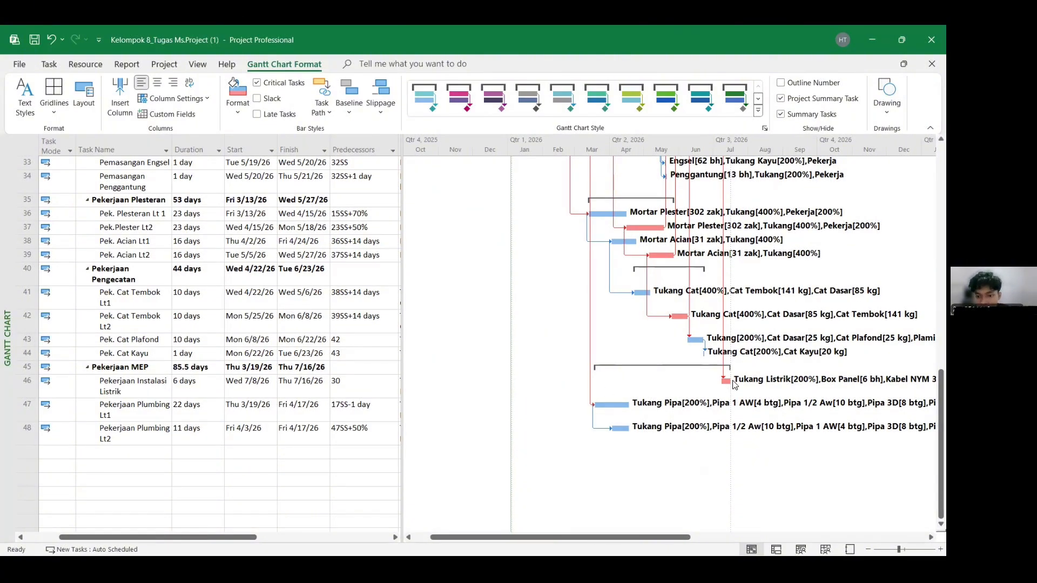
{"action": "scroll", "coordinate": [205, 347], "scroll_direction": "up", "scroll_amount": 9}
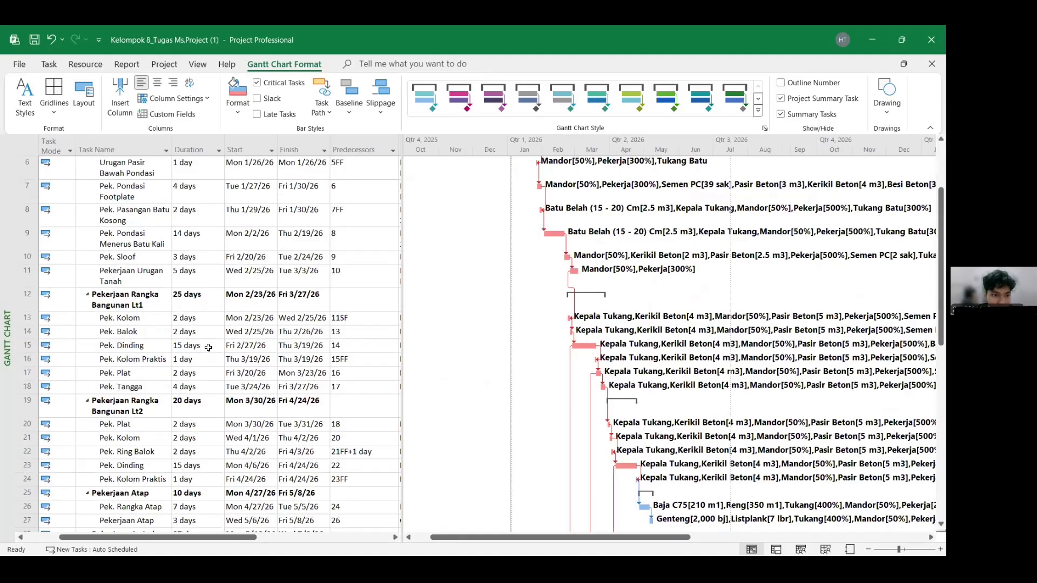
{"action": "scroll", "coordinate": [206, 160], "scroll_direction": "up", "scroll_amount": 3}
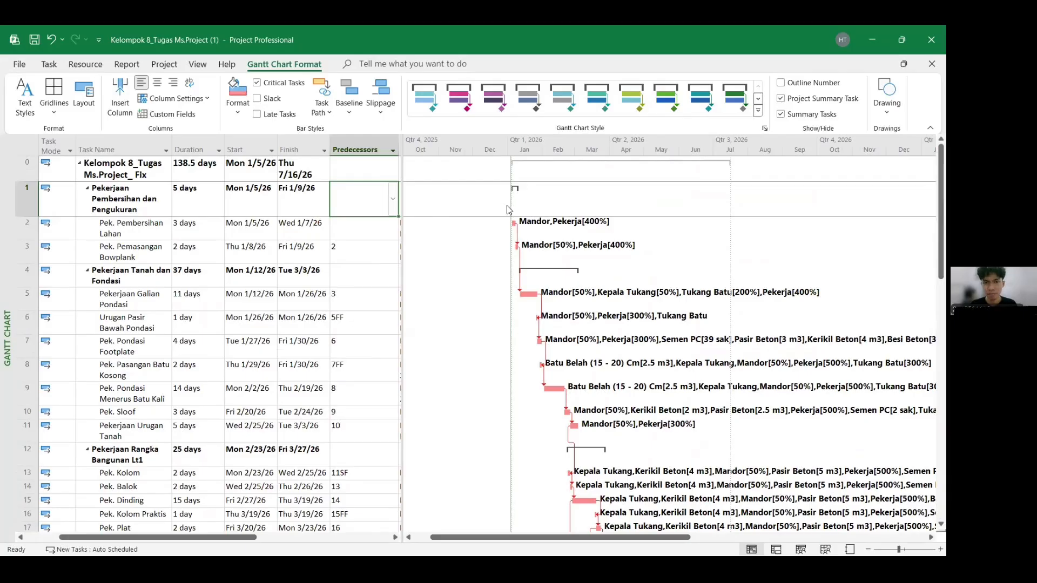
- Open the Cash Flow report and review its monthly cost chart and cost table
{"action": "left_click", "coordinate": [207, 163]}
{"action": "left_click", "coordinate": [372, 177]}
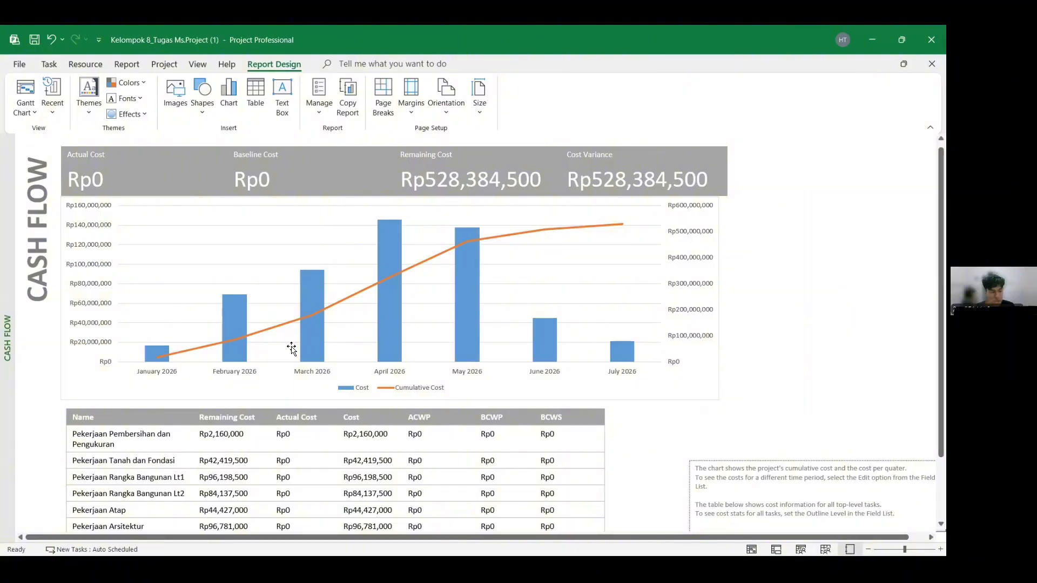
{"action": "scroll", "coordinate": [323, 387], "scroll_direction": "down", "scroll_amount": 3}
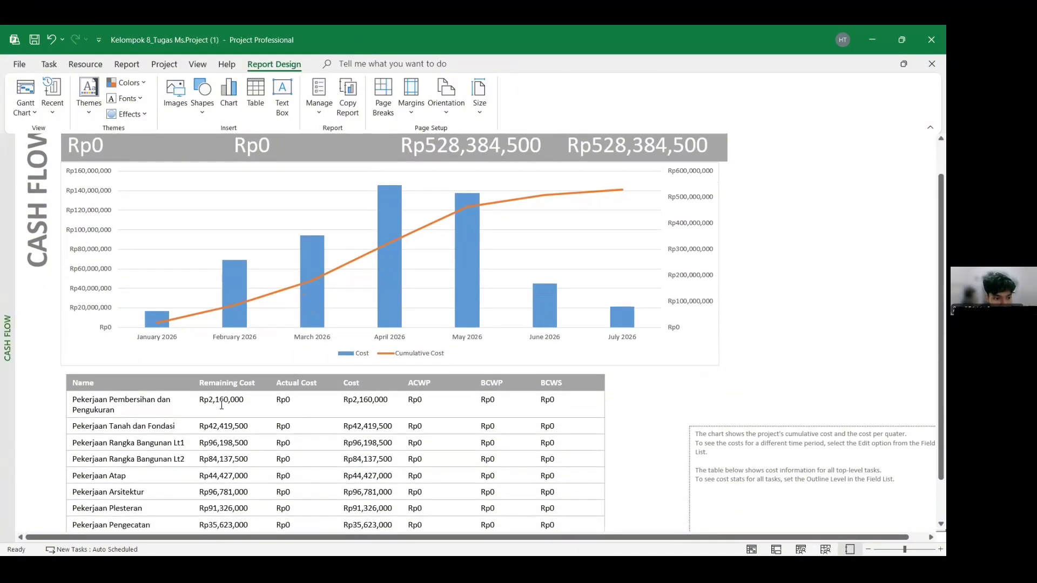
{"action": "scroll", "coordinate": [210, 401], "scroll_direction": "down", "scroll_amount": 3}
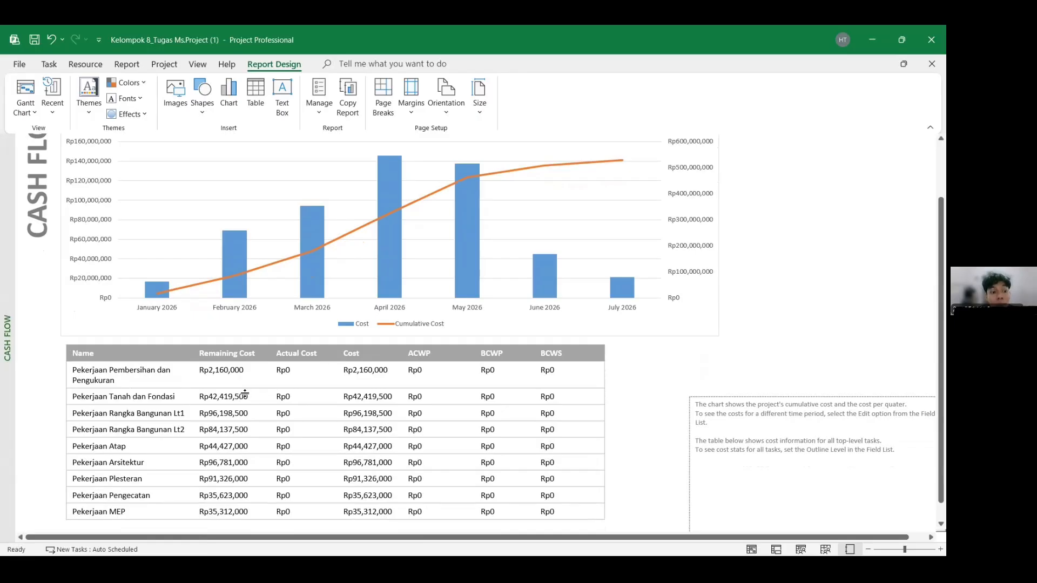
- Edit the Cash Flow chart's timescale to show costs by Weeks instead of months
{"action": "scroll", "coordinate": [245, 394], "scroll_direction": "up", "scroll_amount": 3}
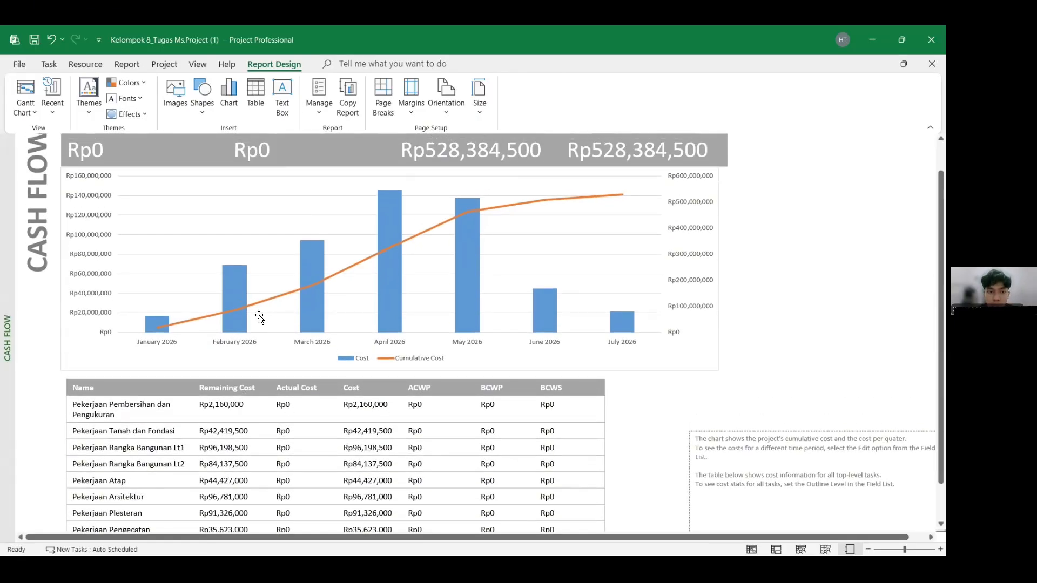
{"action": "left_click", "coordinate": [94, 279]}
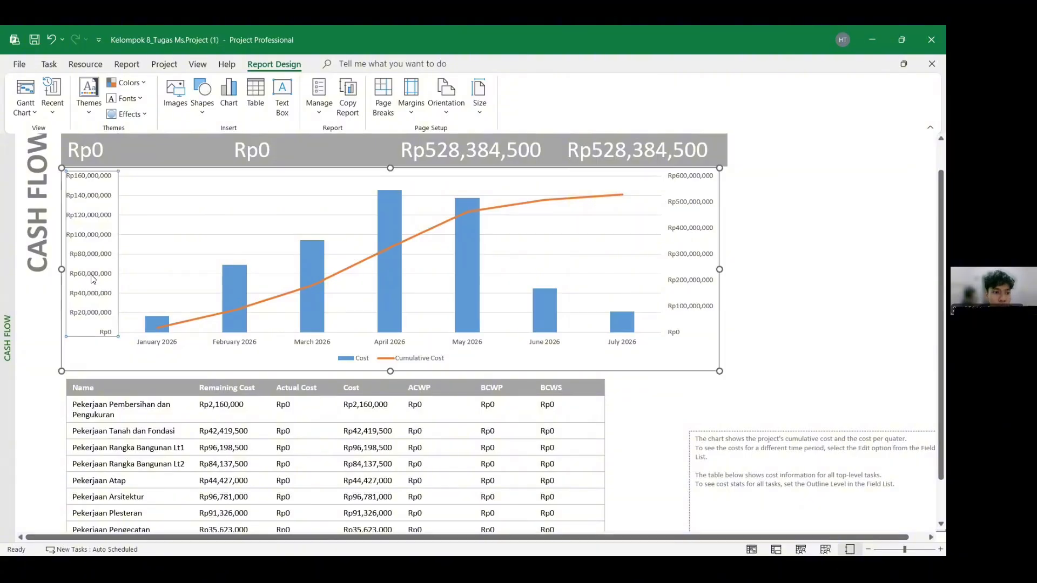
{"action": "right_click", "coordinate": [93, 278]}
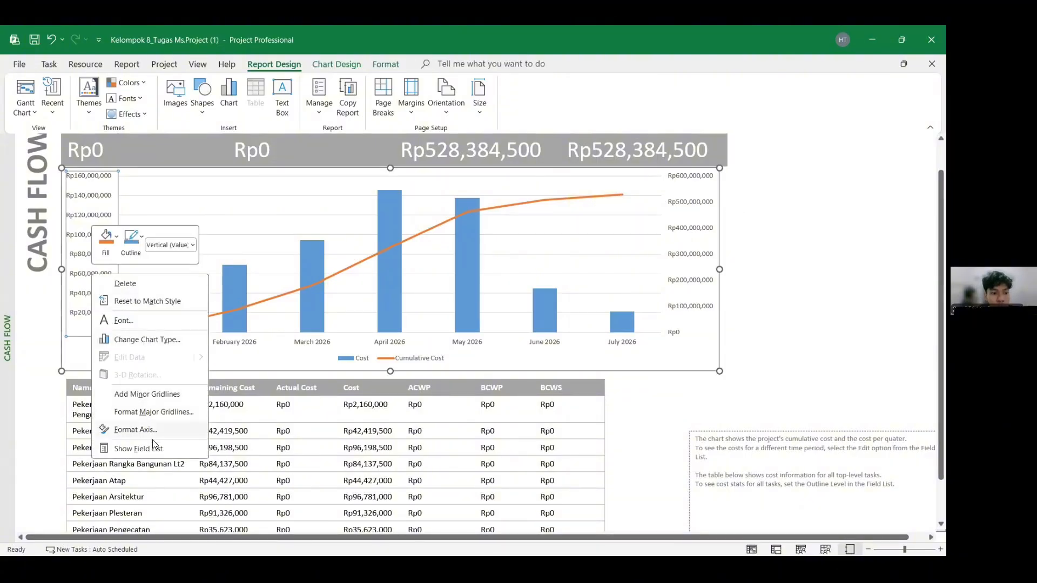
{"action": "right_click", "coordinate": [90, 218]}
{"action": "left_click", "coordinate": [135, 389]}
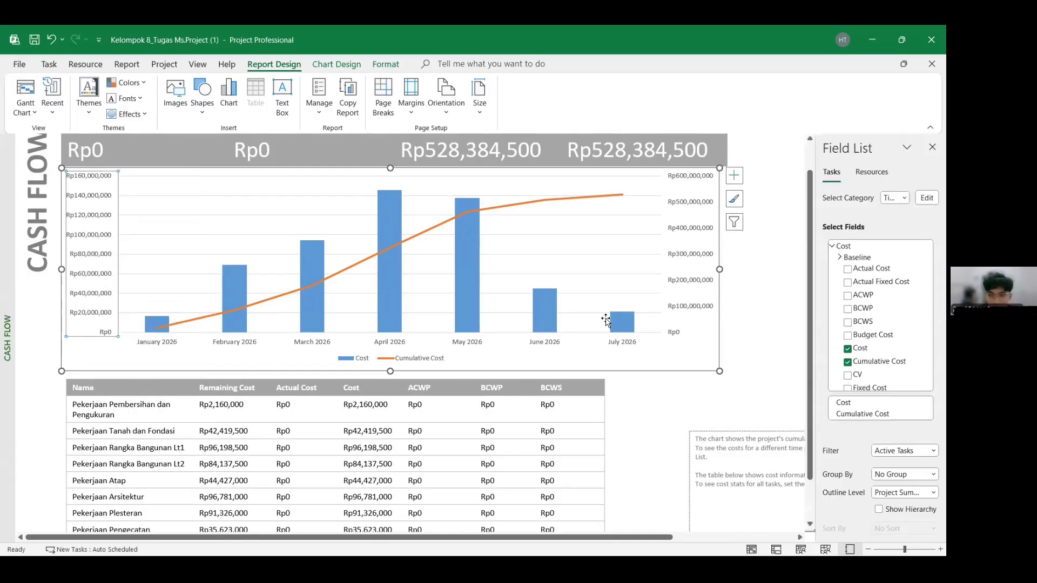
{"action": "left_click", "coordinate": [928, 201]}
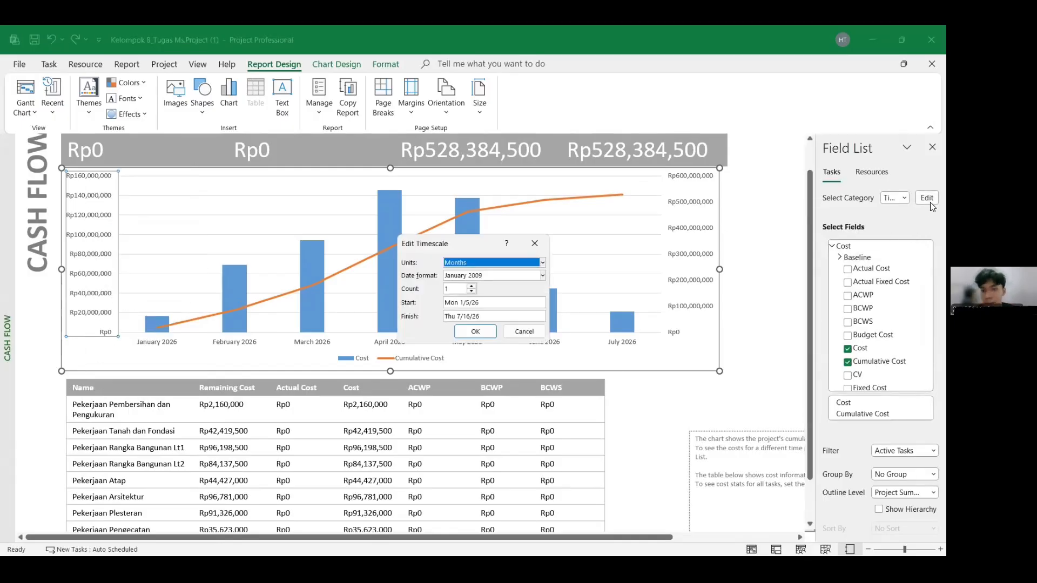
{"action": "left_click", "coordinate": [542, 263]}
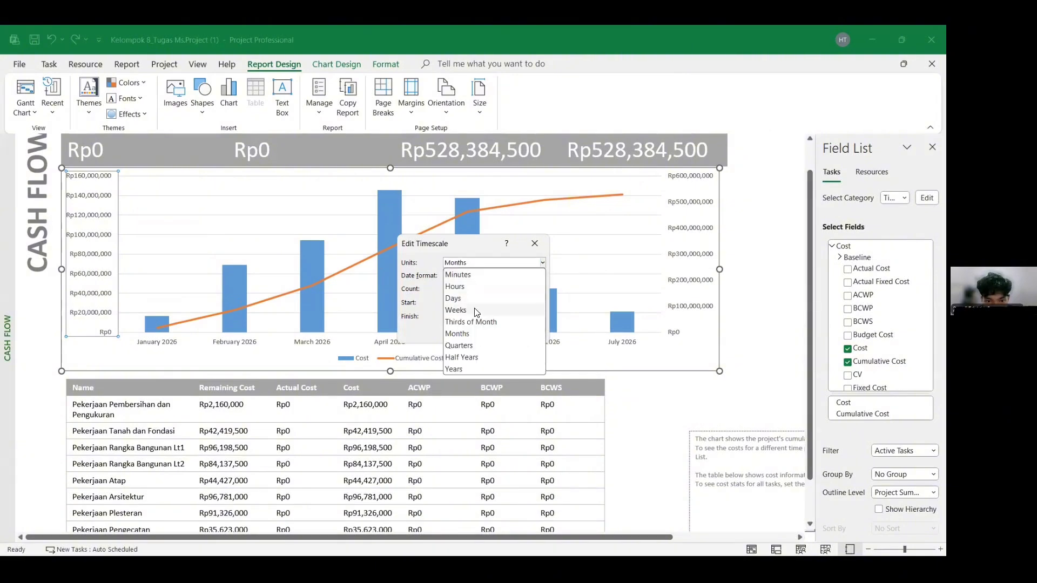
{"action": "left_click", "coordinate": [478, 310]}
{"action": "left_click", "coordinate": [475, 332]}
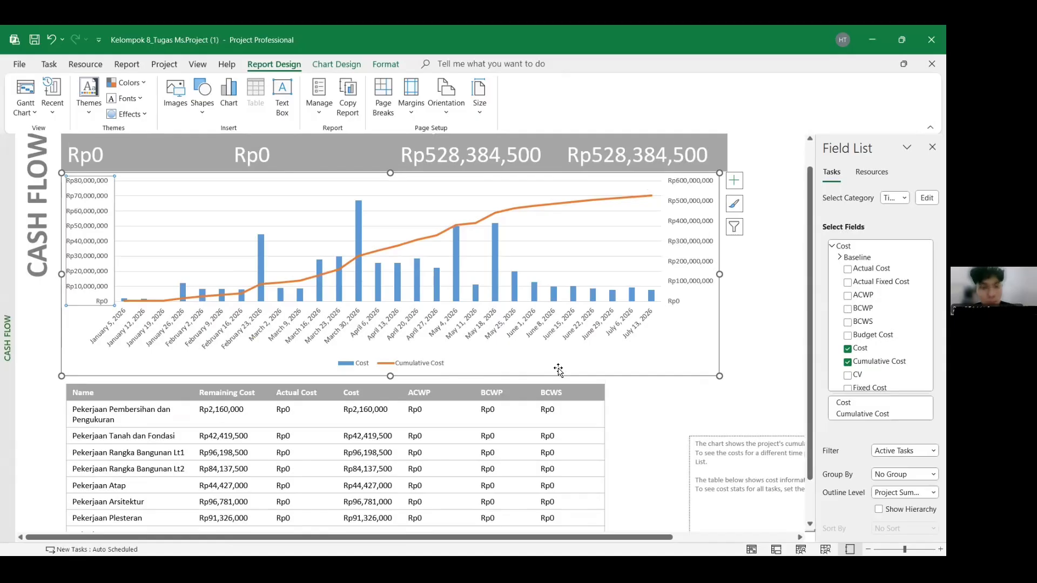
- Review the weekly cost bars, cumulative cost curve and cost summary figures of the Cash Flow report
{"action": "scroll", "coordinate": [562, 367], "scroll_direction": "up", "scroll_amount": 1}
{"action": "scroll", "coordinate": [564, 369], "scroll_direction": "up", "scroll_amount": 2}
{"action": "left_click", "coordinate": [645, 426]}
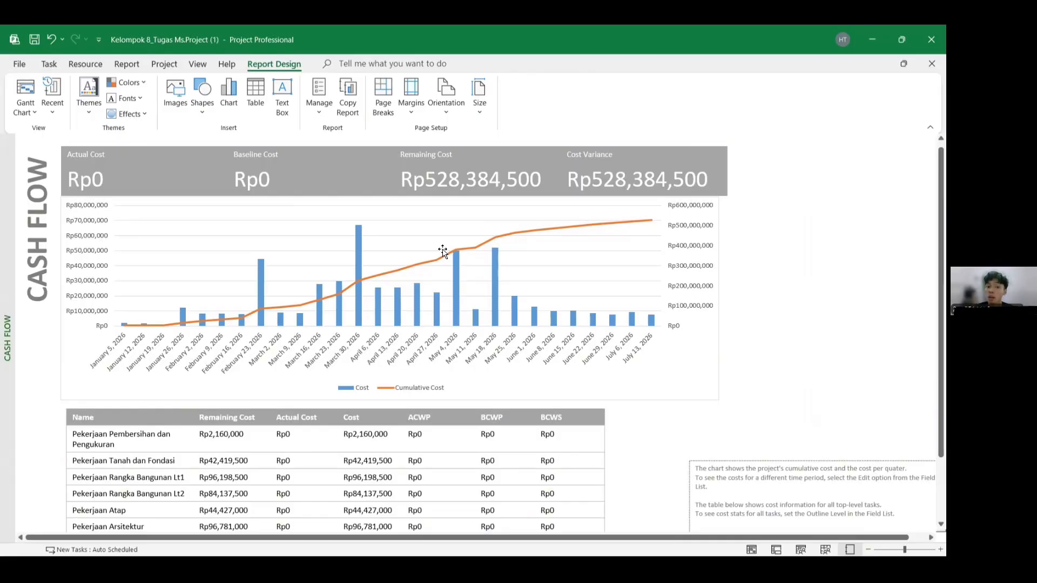
{"action": "scroll", "coordinate": [616, 196], "scroll_direction": "down", "scroll_amount": 1}
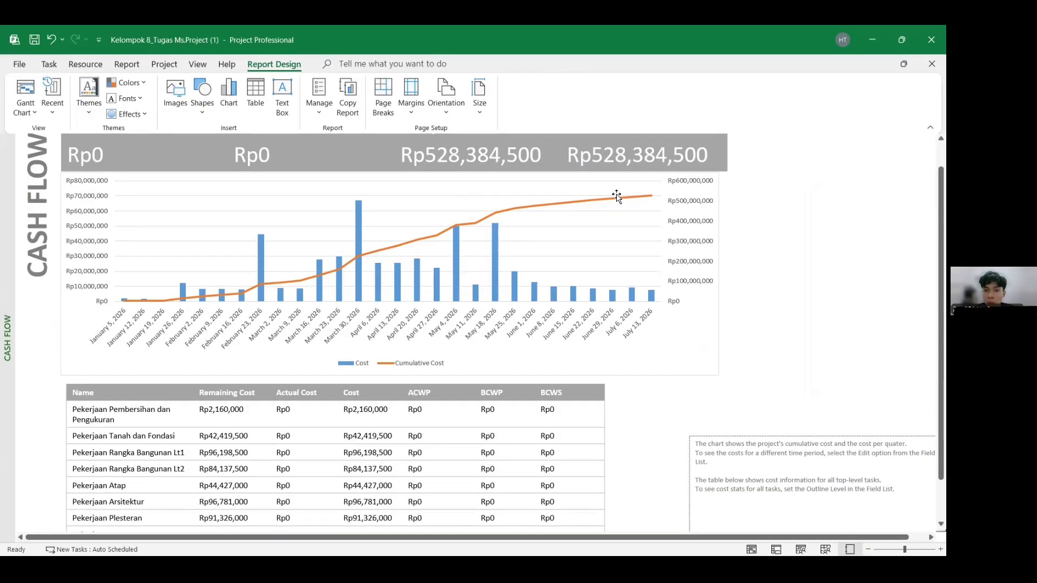